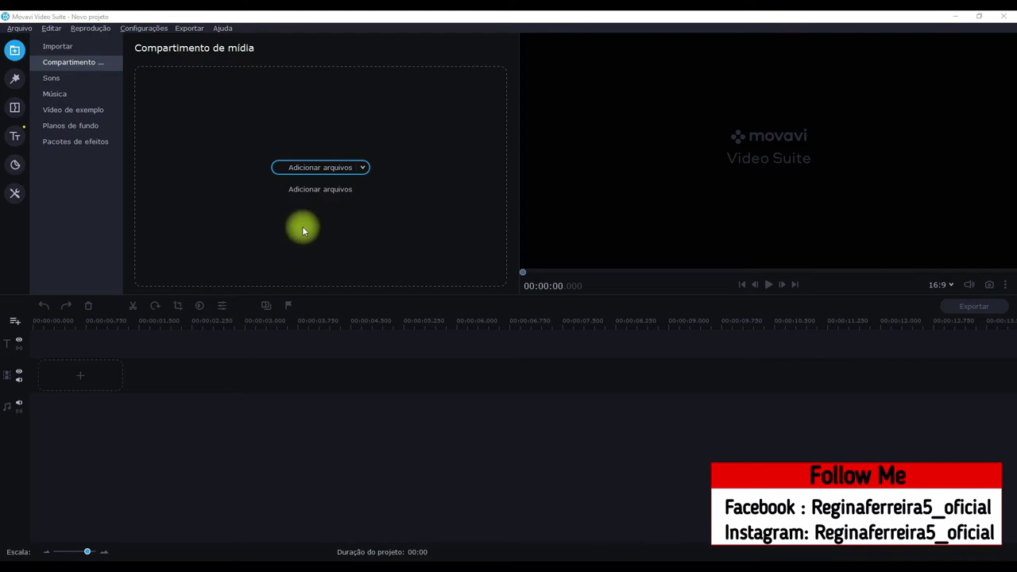
Step: Import the video Car - 29017.mp4 from the Área de Trabalho folder into the media bin
click(294, 167)
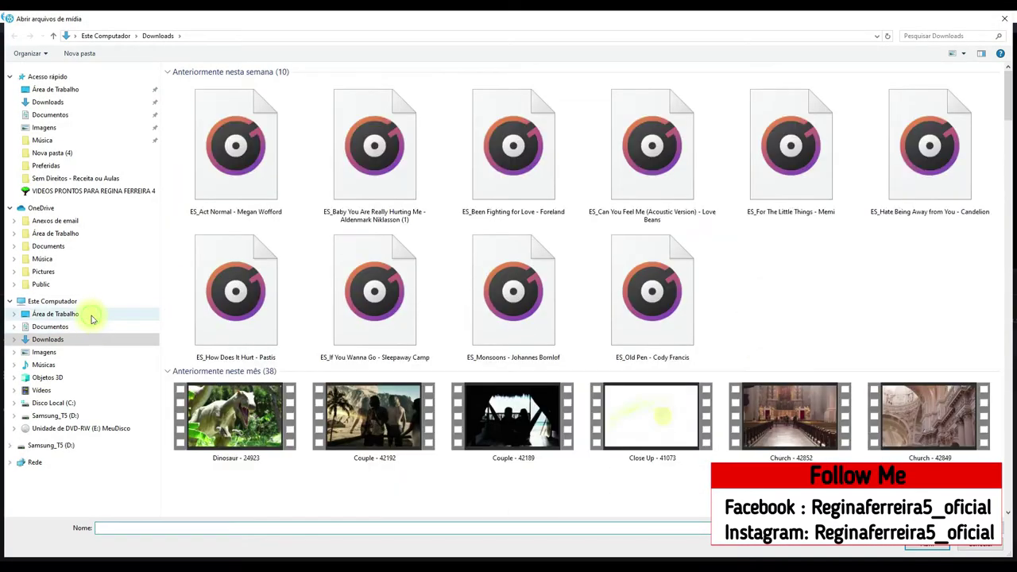
click(90, 314)
double_click(572, 461)
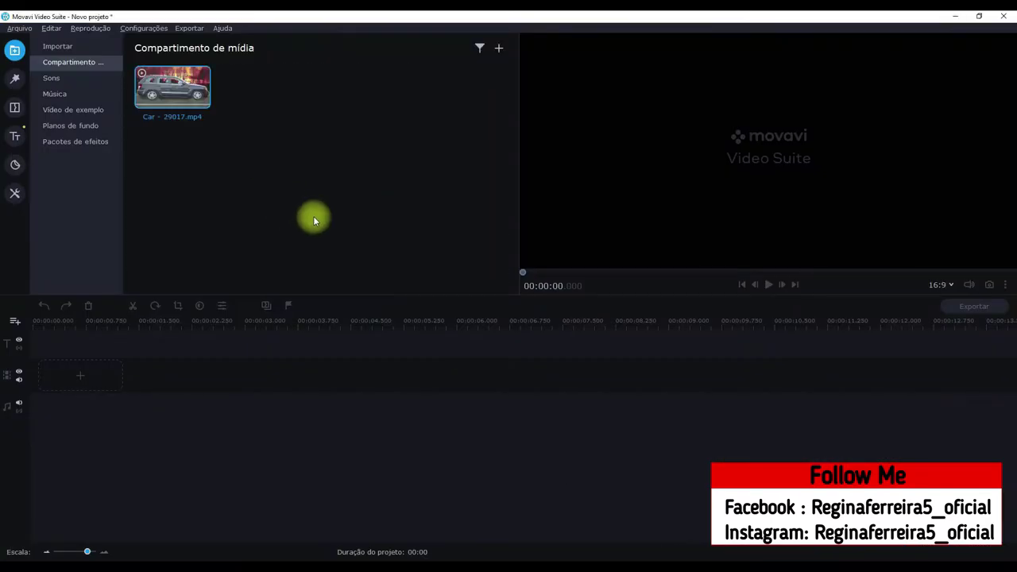
Step: Import the video production ID_5051319.mp4 from the Downloads folder into the media bin
click(59, 46)
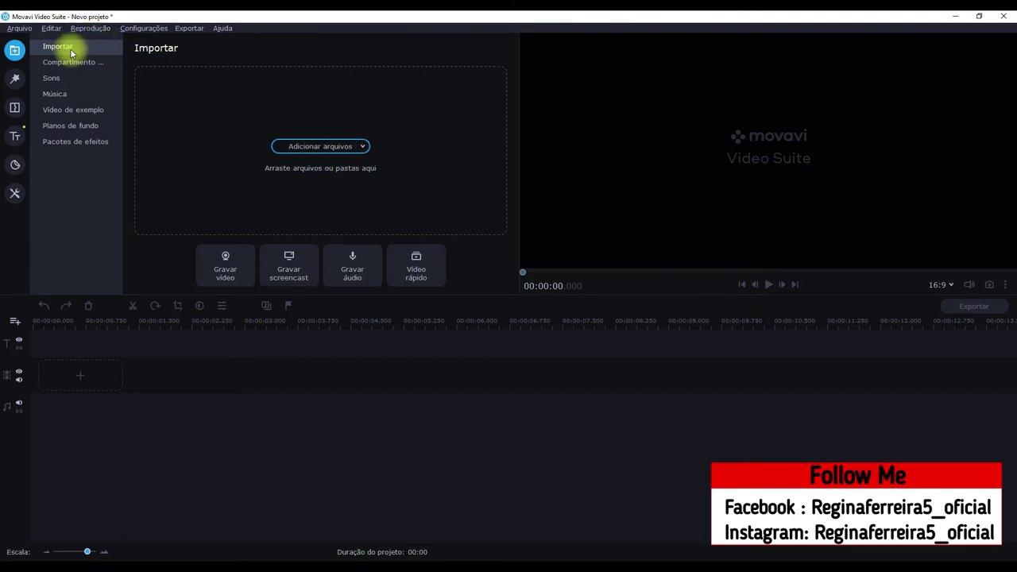
click(279, 145)
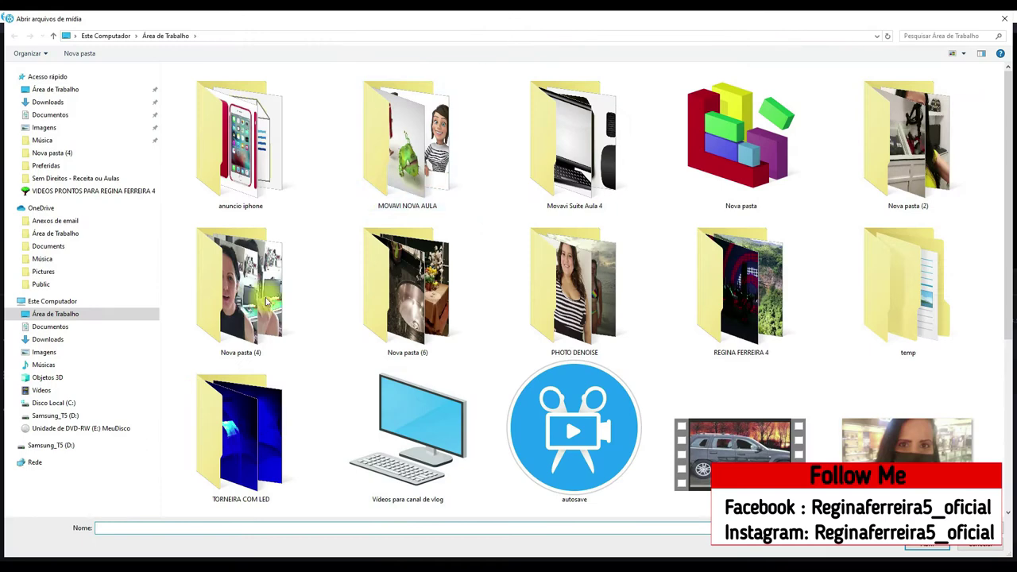
click(79, 329)
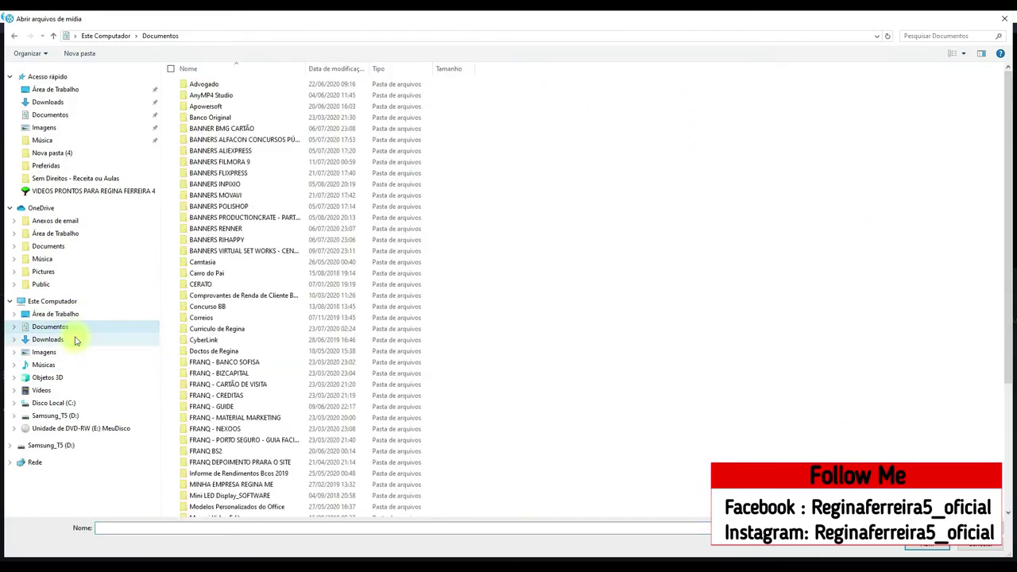
click(78, 339)
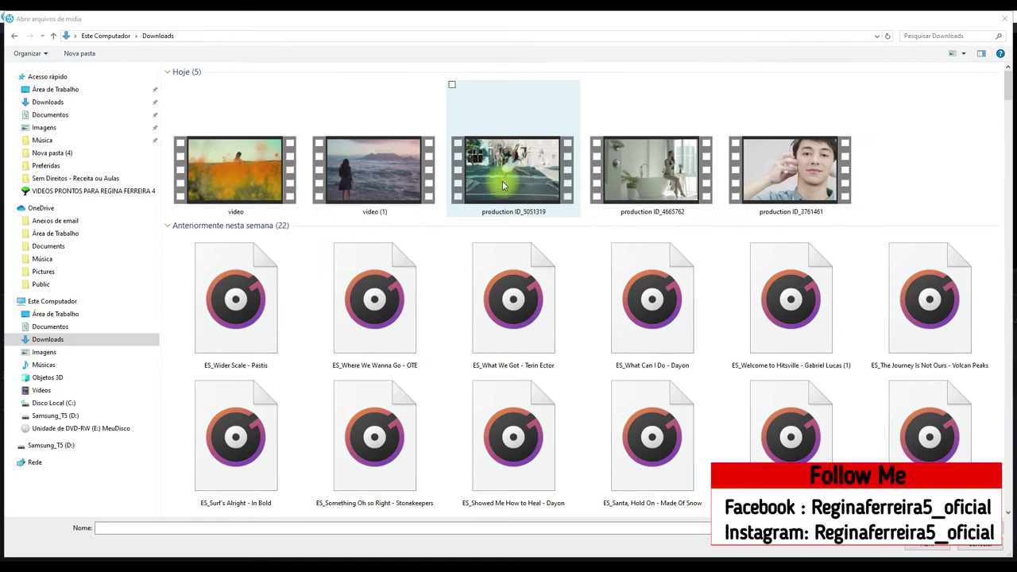
double_click(502, 180)
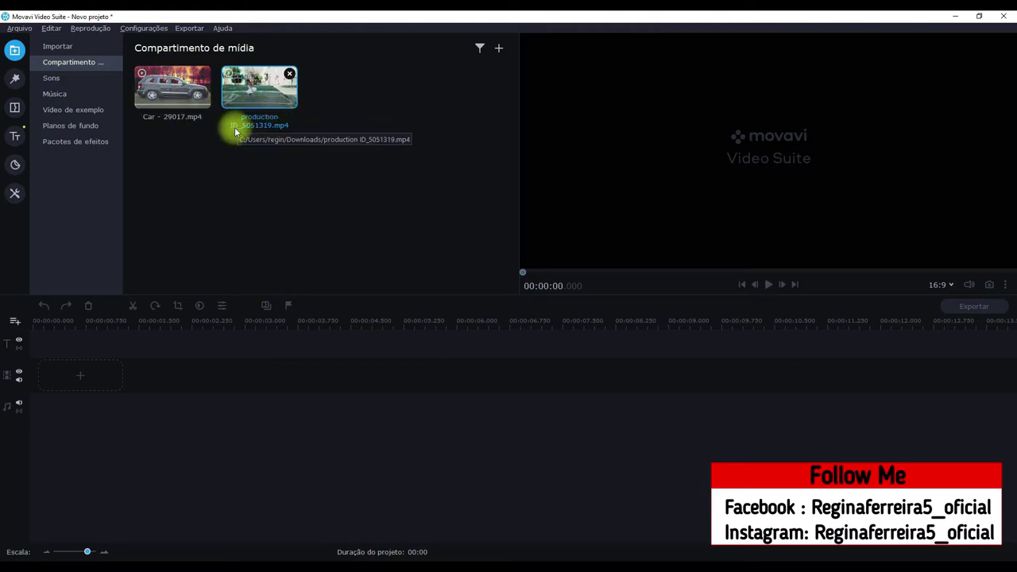
Step: Place Car - 29017.mp4 at the start of the video track and delete its linked audio
drag(176, 95, 25, 377)
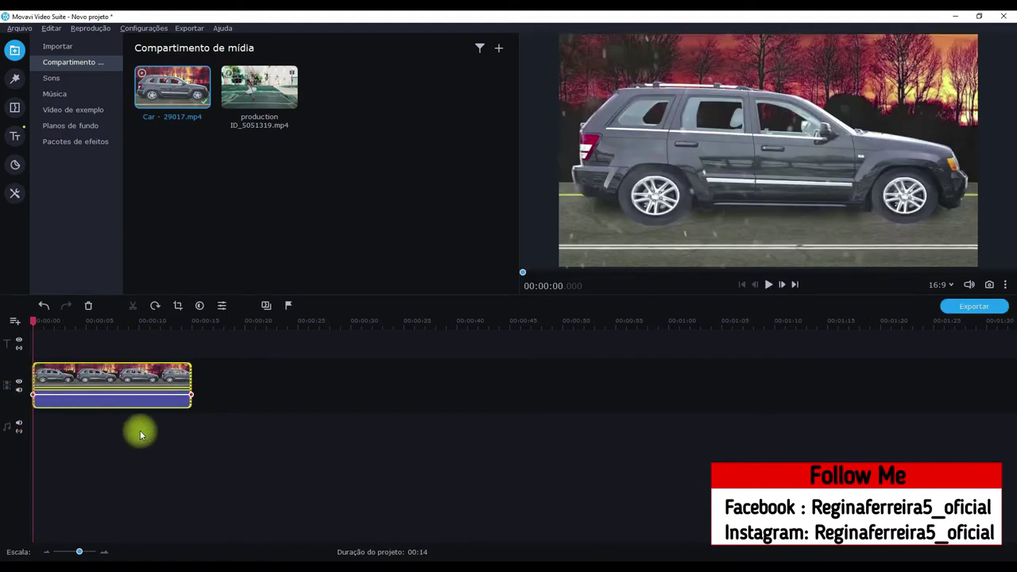
click(81, 403)
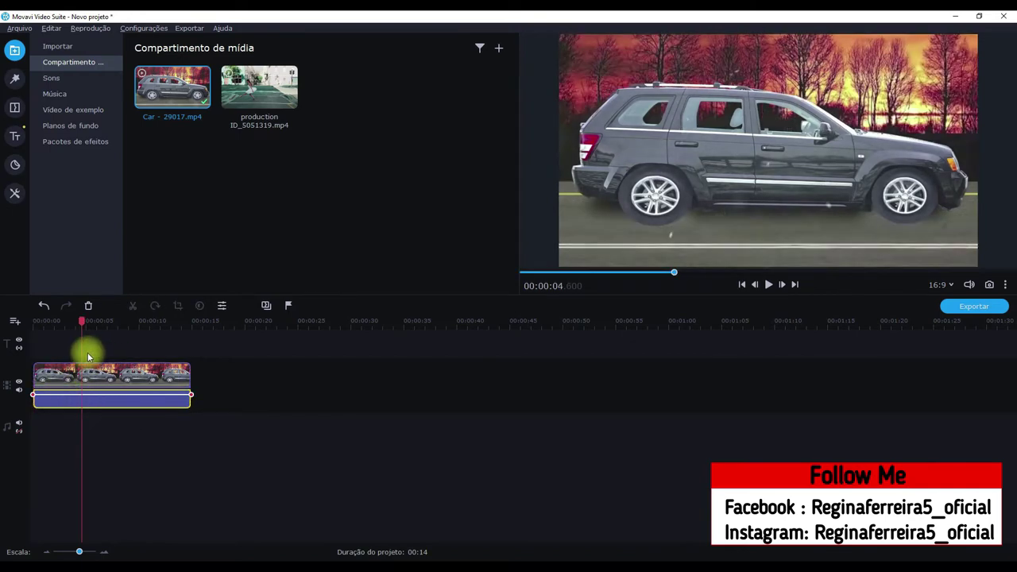
key(Delete)
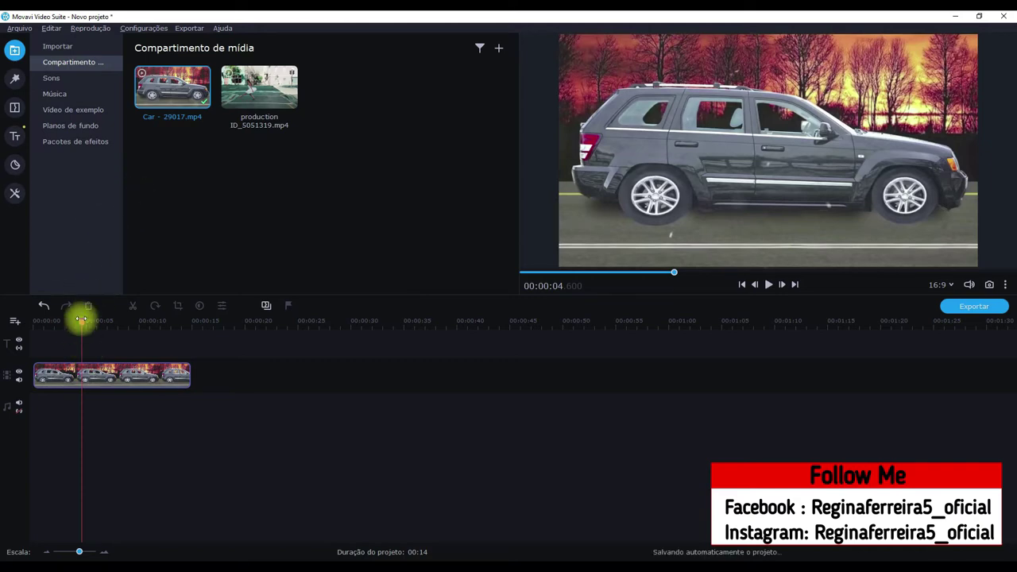
drag(82, 322, 19, 325)
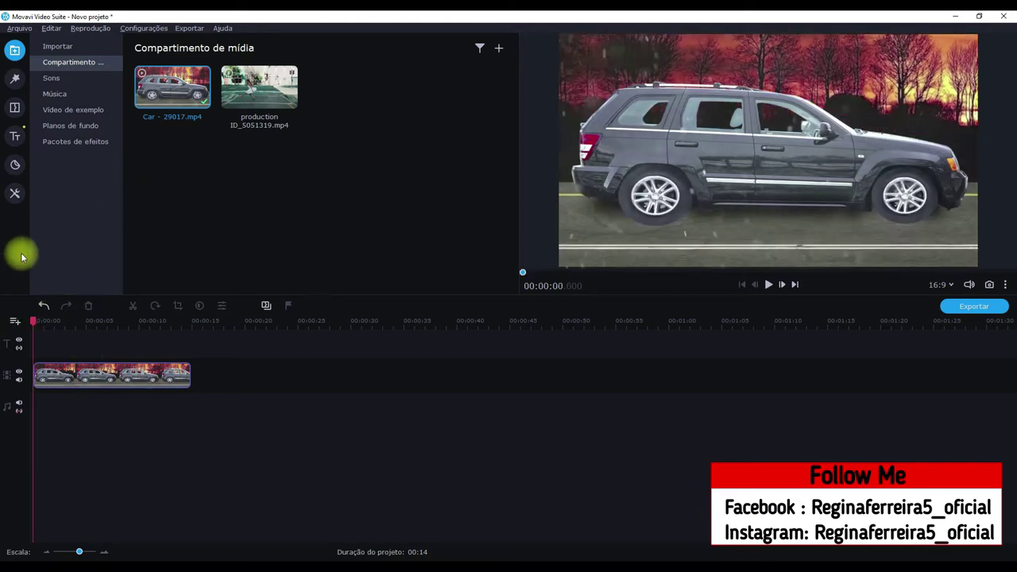
Step: Add the "Balão de pensar 2" title to the title track at the start of the timeline
click(16, 140)
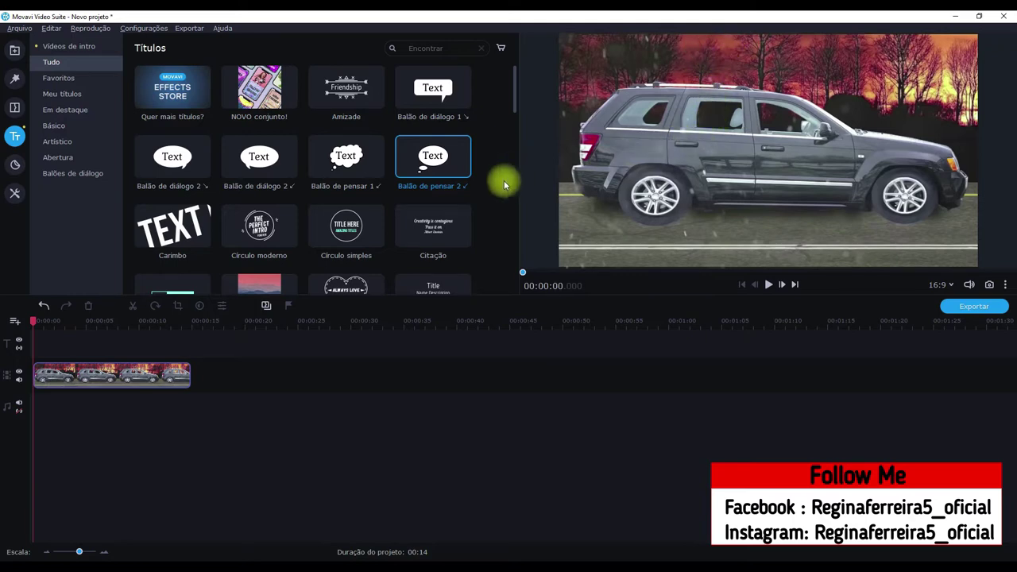
drag(453, 155, 37, 308)
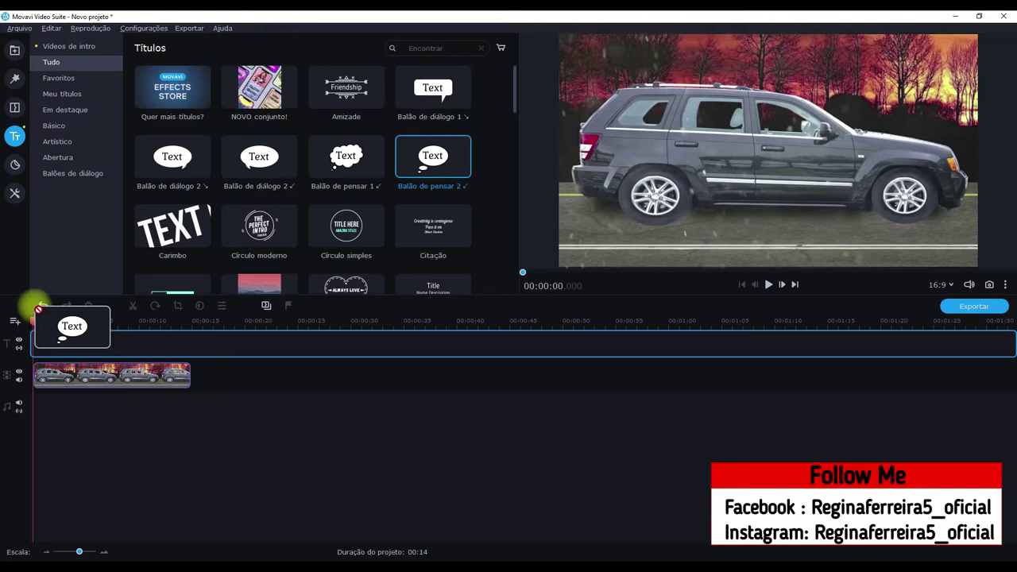
drag(37, 308, 32, 327)
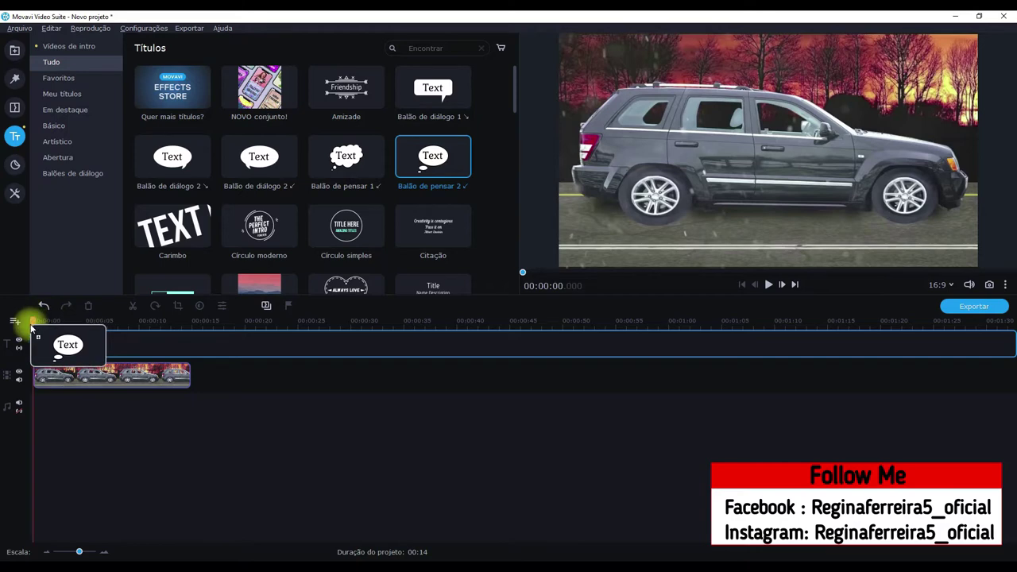
drag(32, 327, 35, 326)
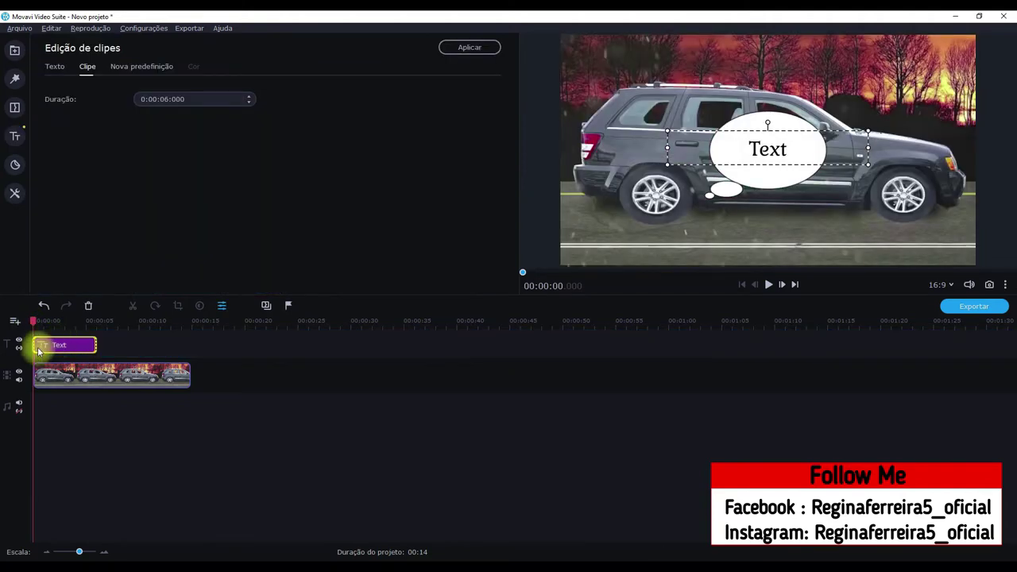
Step: Extend the title clip to the end of the car clip and return the playhead to the start
click(95, 344)
drag(95, 344, 189, 344)
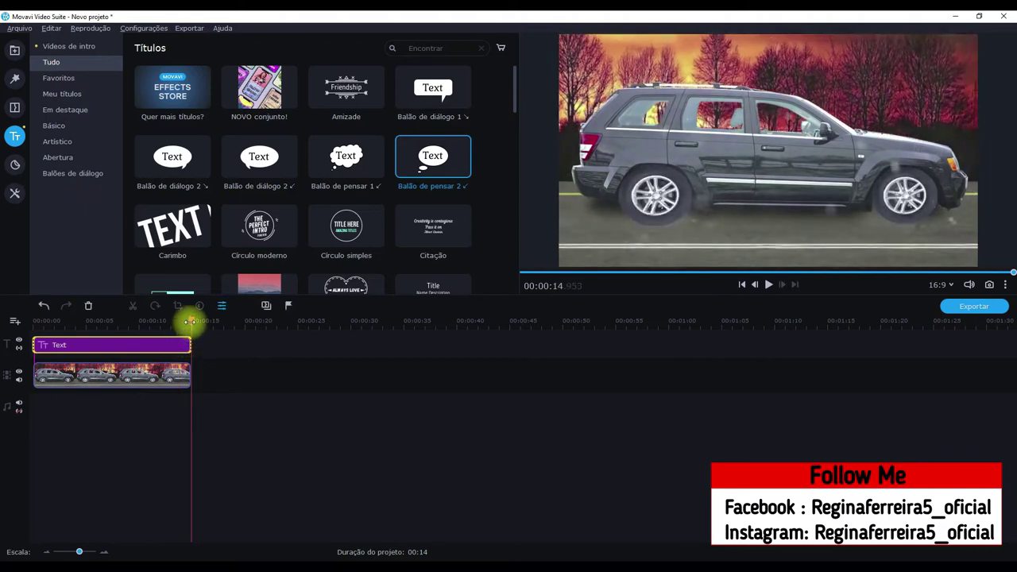
click(49, 322)
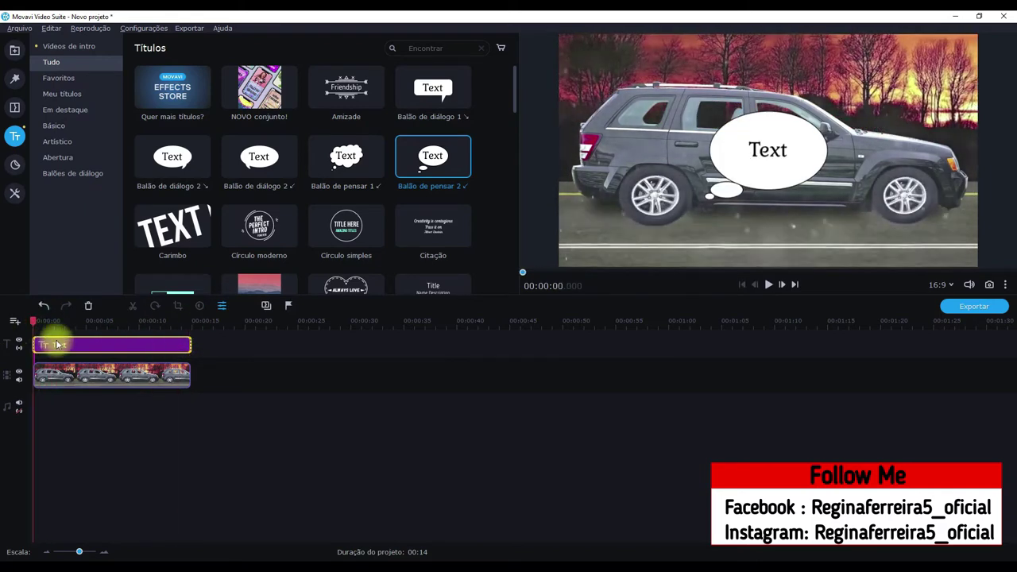
key(Home)
Step: Open the title for editing, separate its text from the balloon, and shrink and move the balloon above the car's front roof
double_click(43, 347)
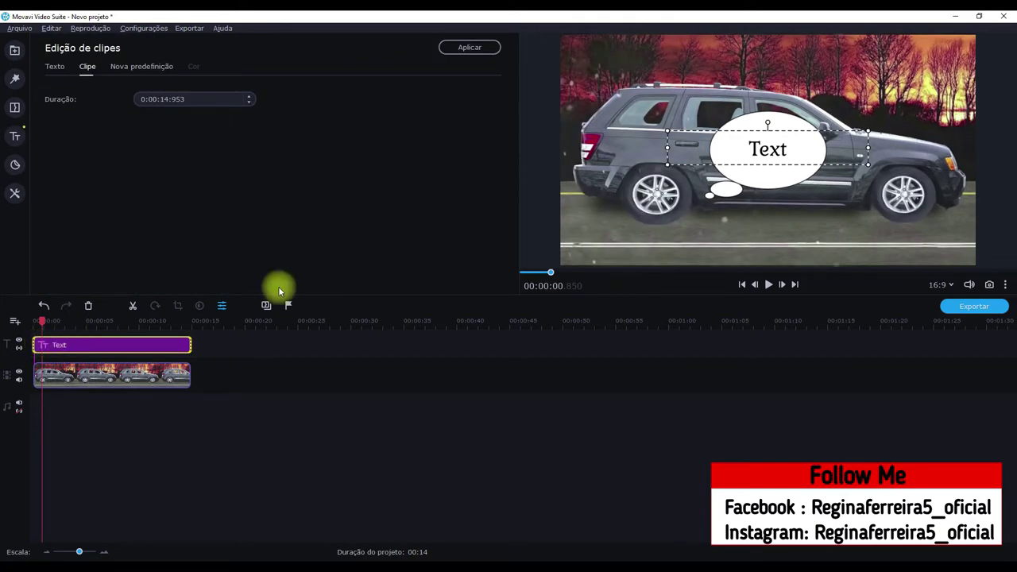
drag(758, 140, 705, 218)
drag(738, 159, 779, 78)
drag(713, 141, 809, 80)
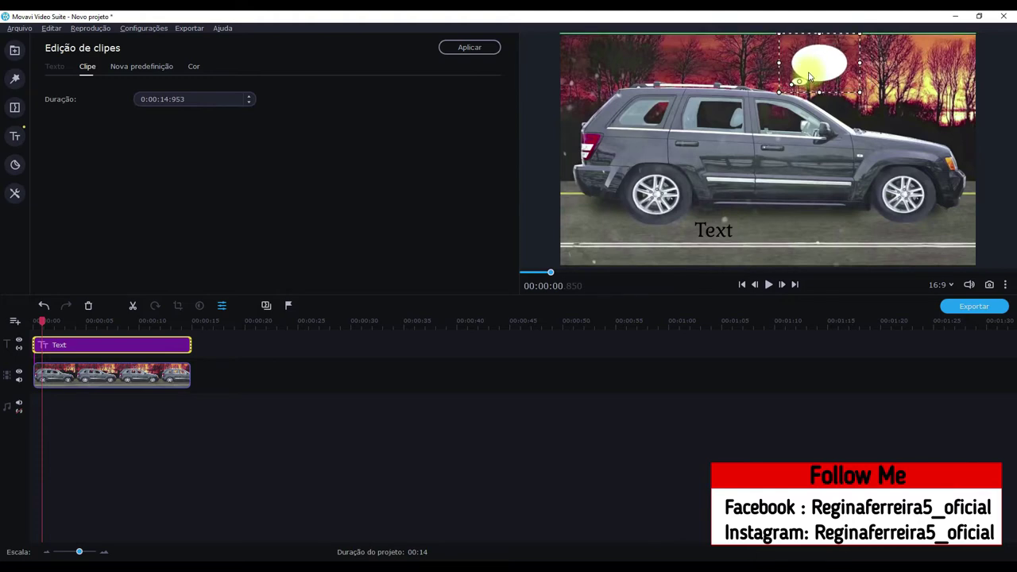
Step: Replace the title's text with the person's first name, then shrink it and centre it inside the thought balloon
click(713, 235)
drag(710, 237, 812, 70)
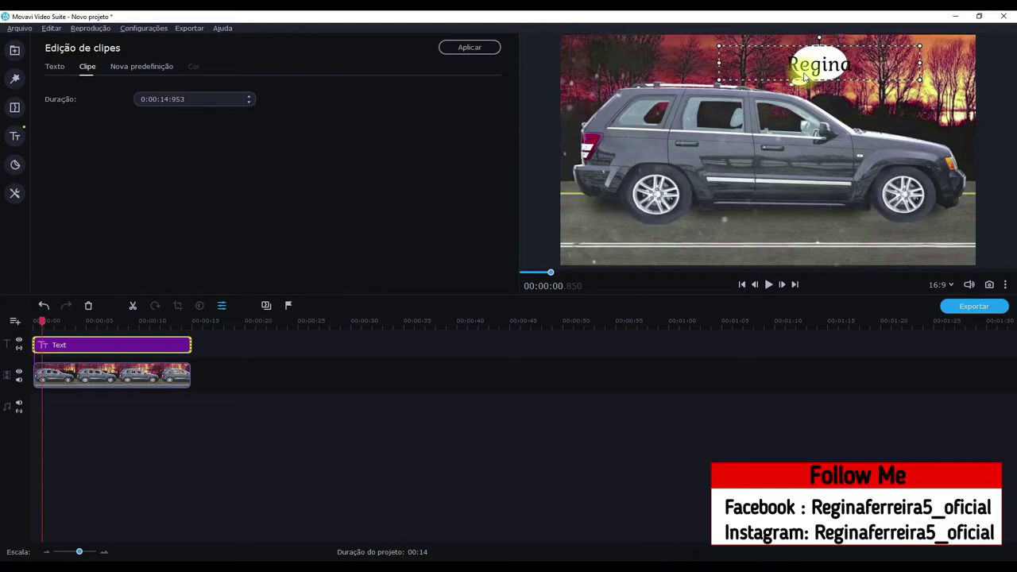
drag(728, 81, 766, 70)
double_click(823, 72)
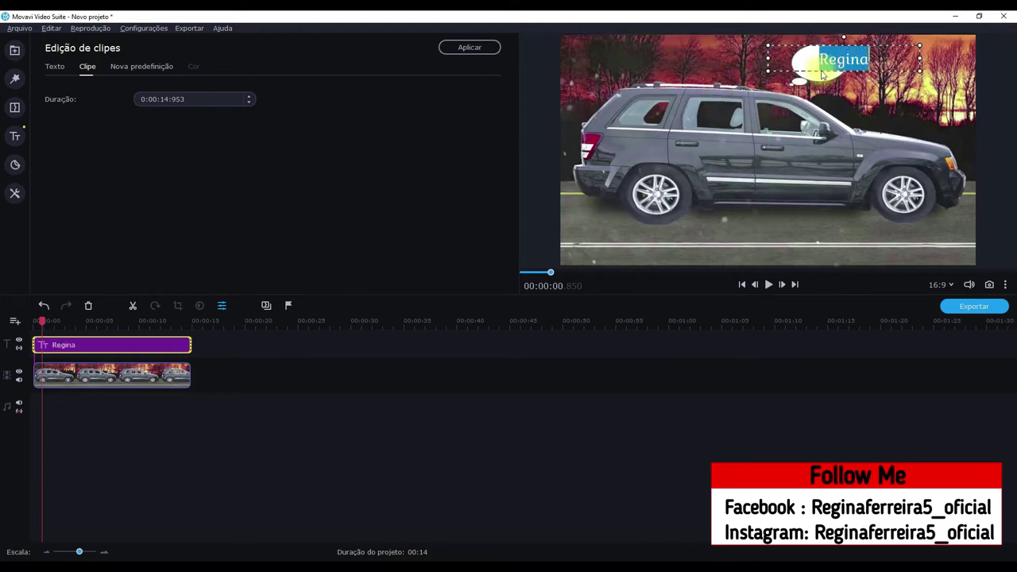
drag(865, 65, 840, 65)
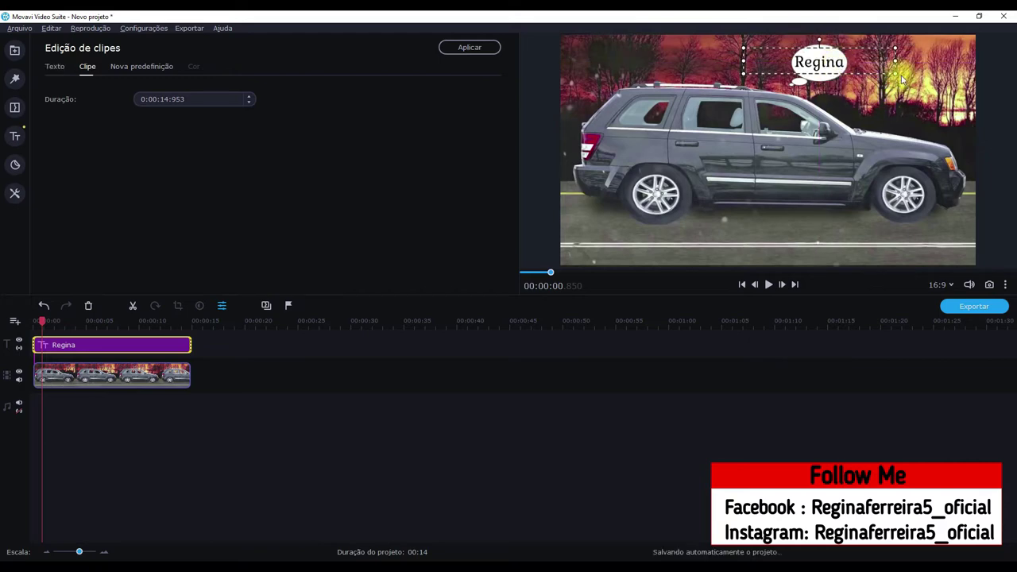
drag(747, 74, 756, 72)
drag(822, 62, 828, 65)
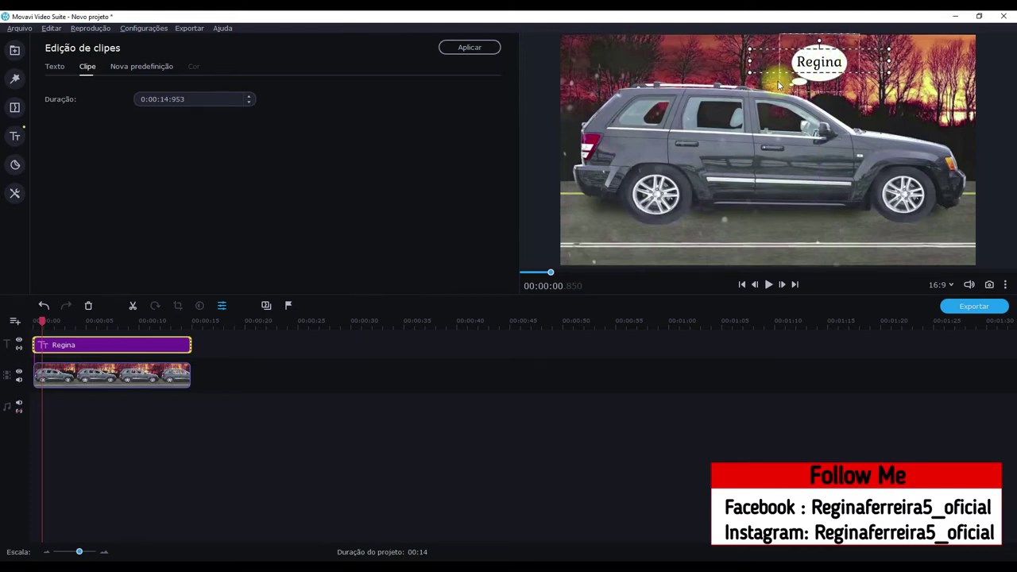
Step: Try a green #00ff00 text colour, a black background and a black outline on the title, then remove the background
click(56, 68)
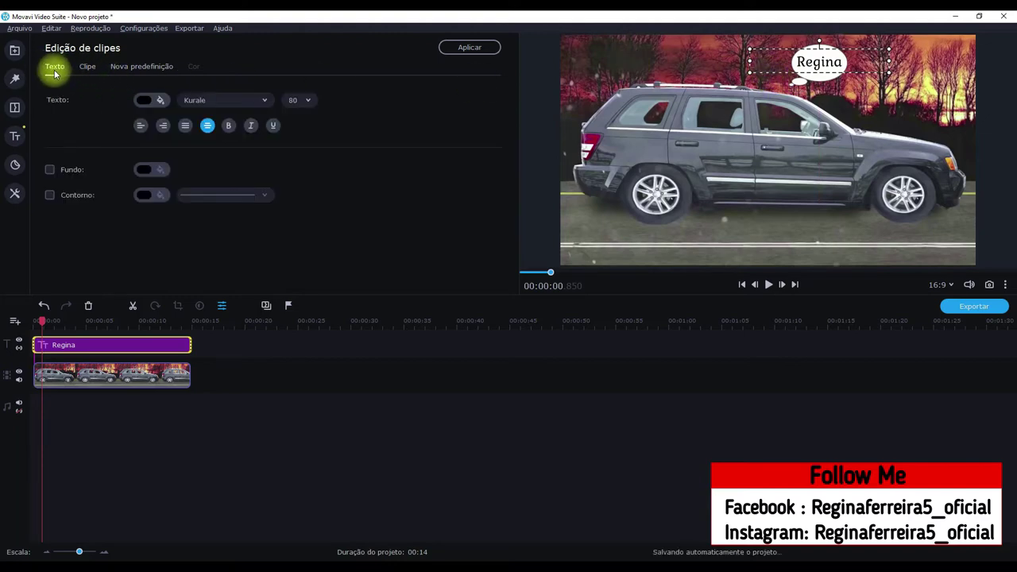
click(159, 100)
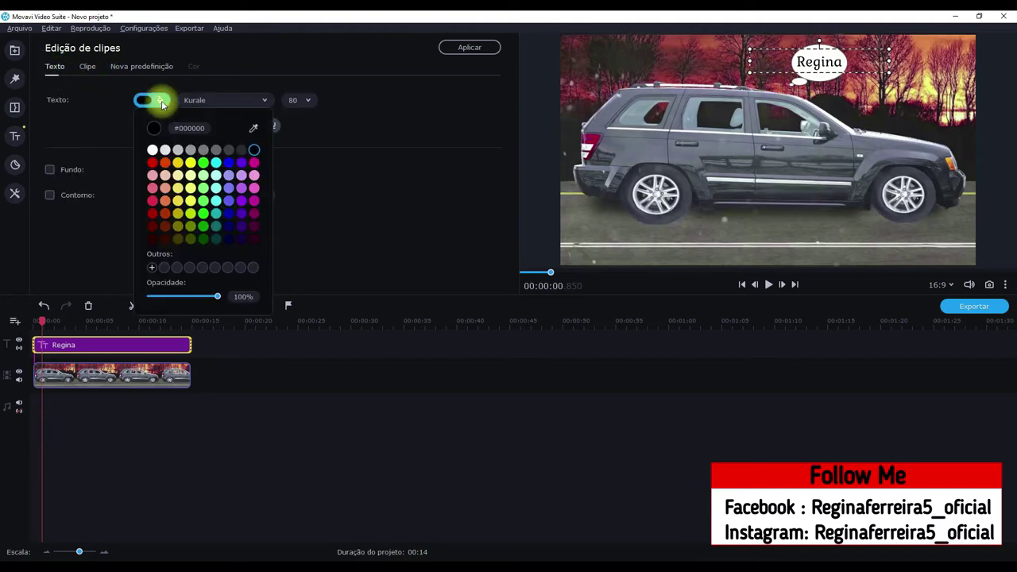
click(204, 163)
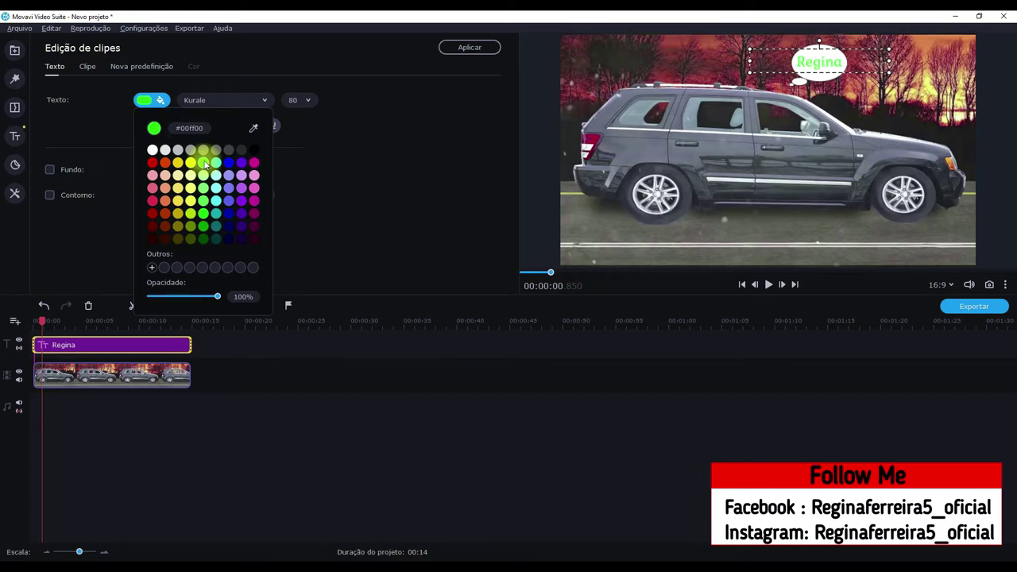
click(50, 170)
click(50, 196)
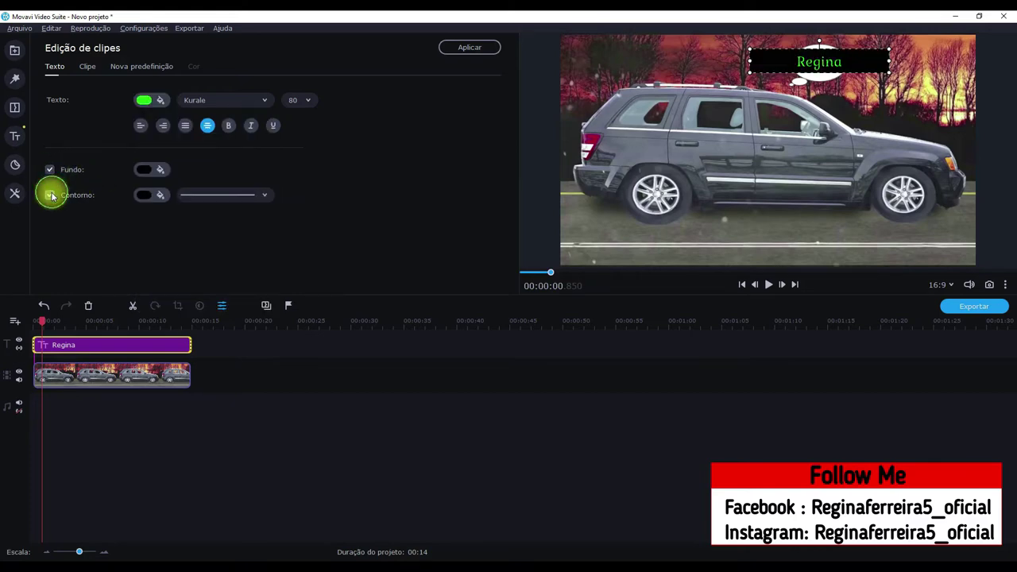
click(50, 170)
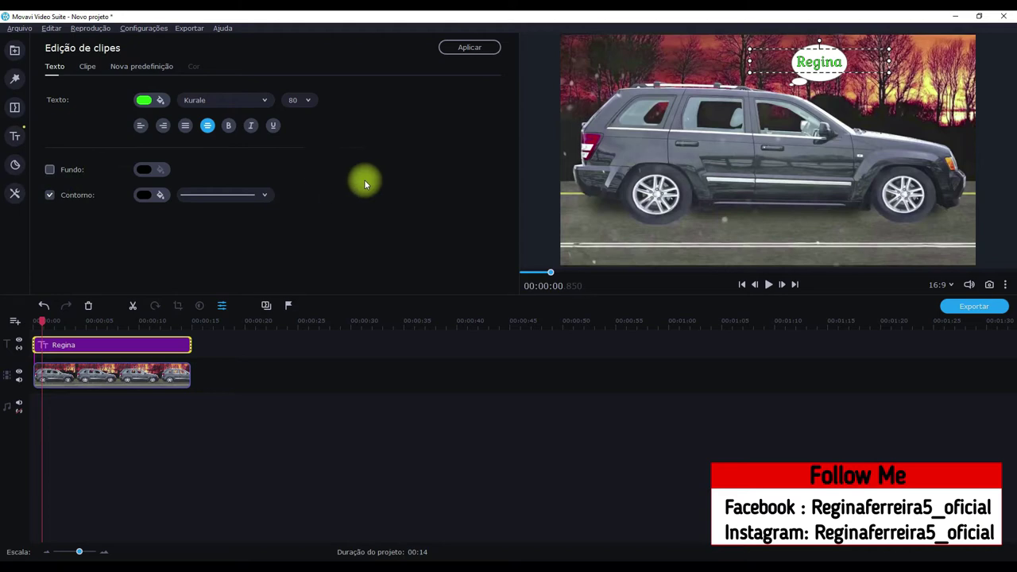
Step: Set the title's text colour to black #000000, turn off its outline, and apply the title edits
click(144, 101)
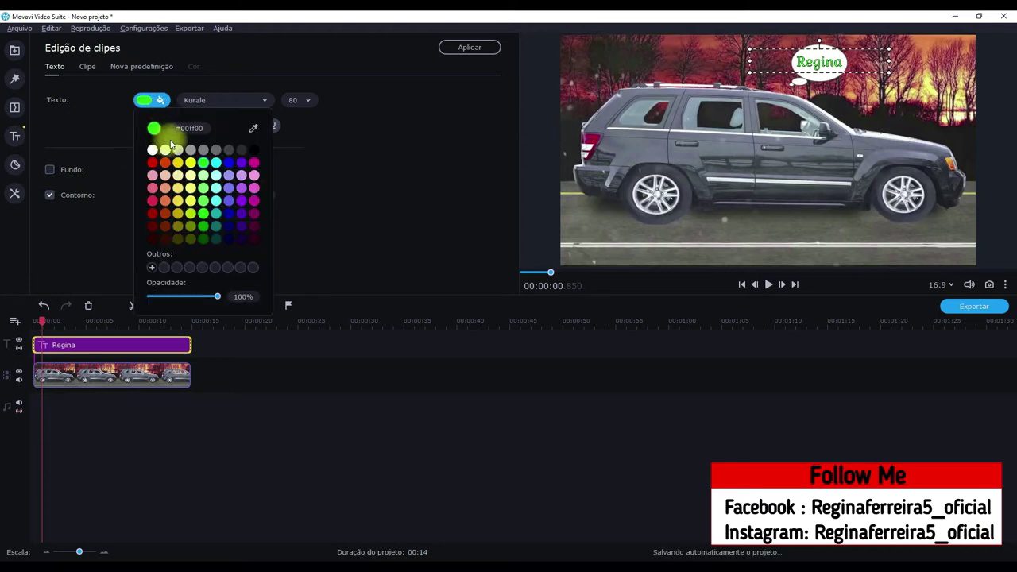
click(254, 149)
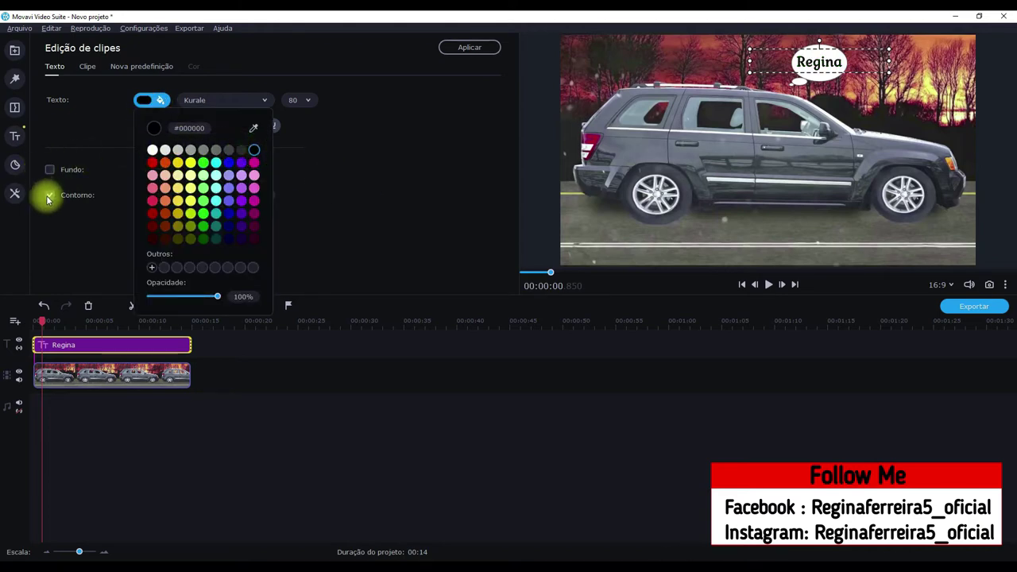
click(48, 195)
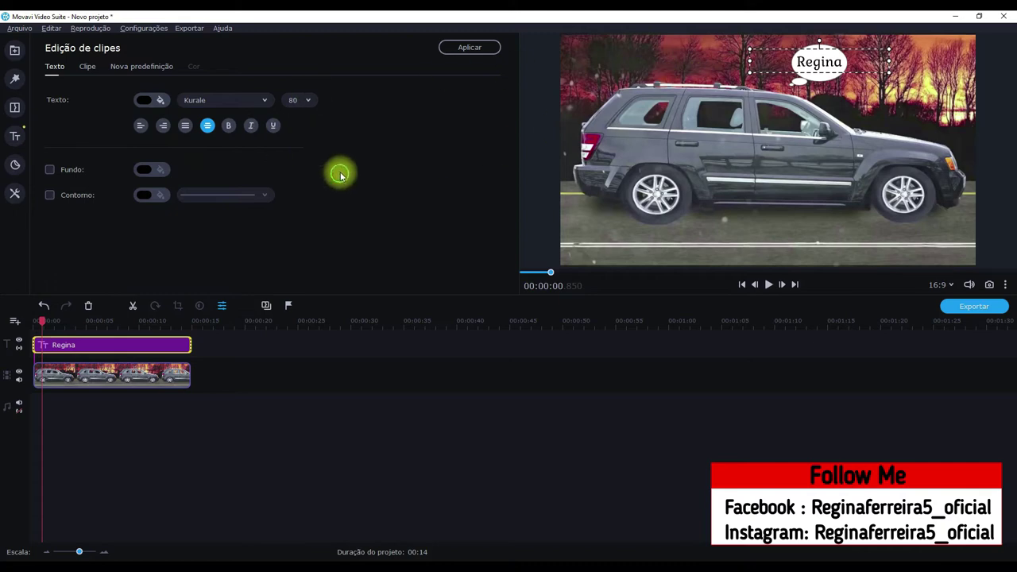
click(470, 48)
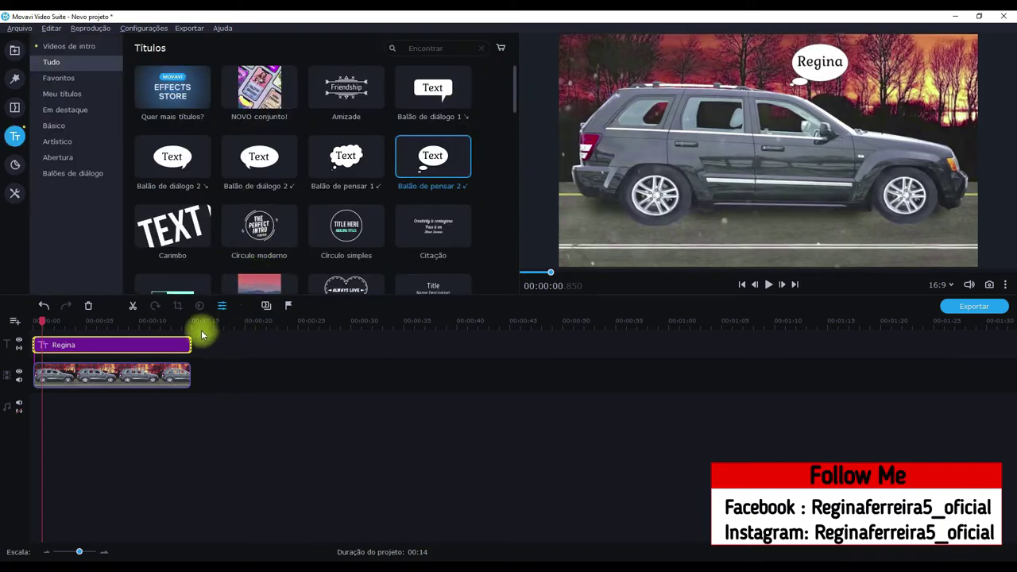
Step: Preview the project from the start and append production ID_5051319.mp4 directly after the car clip on the video track
click(35, 322)
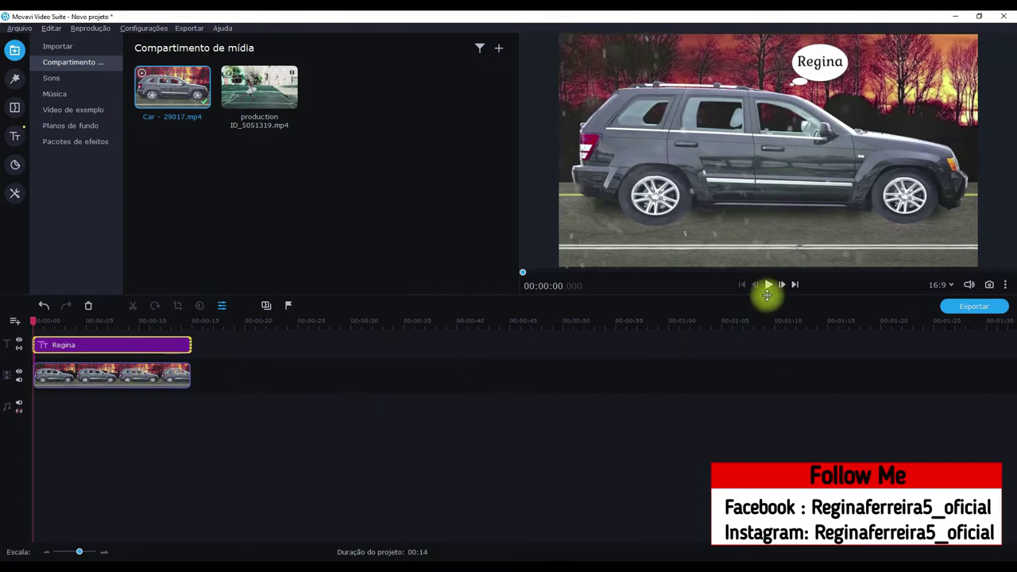
click(768, 287)
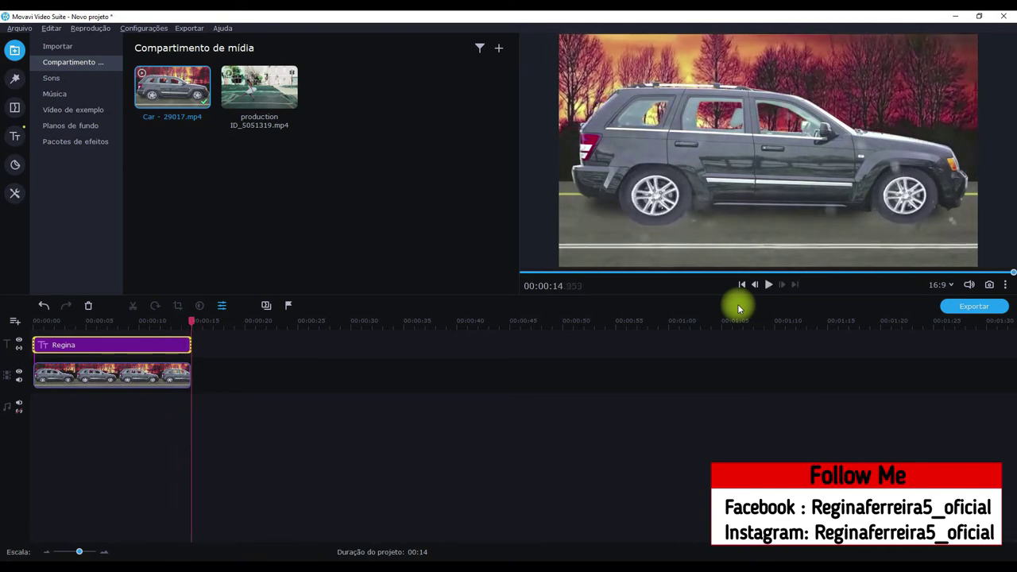
drag(259, 87, 191, 367)
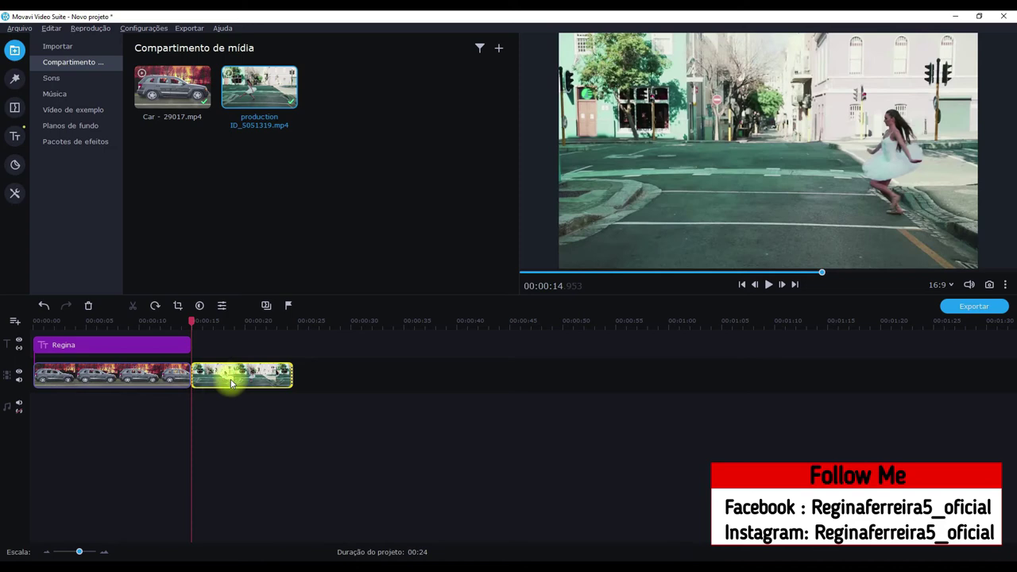
Step: Preview the second clip, try stretching the balloon title to that clip's end, and trim the title back to the end of the car clip
click(769, 286)
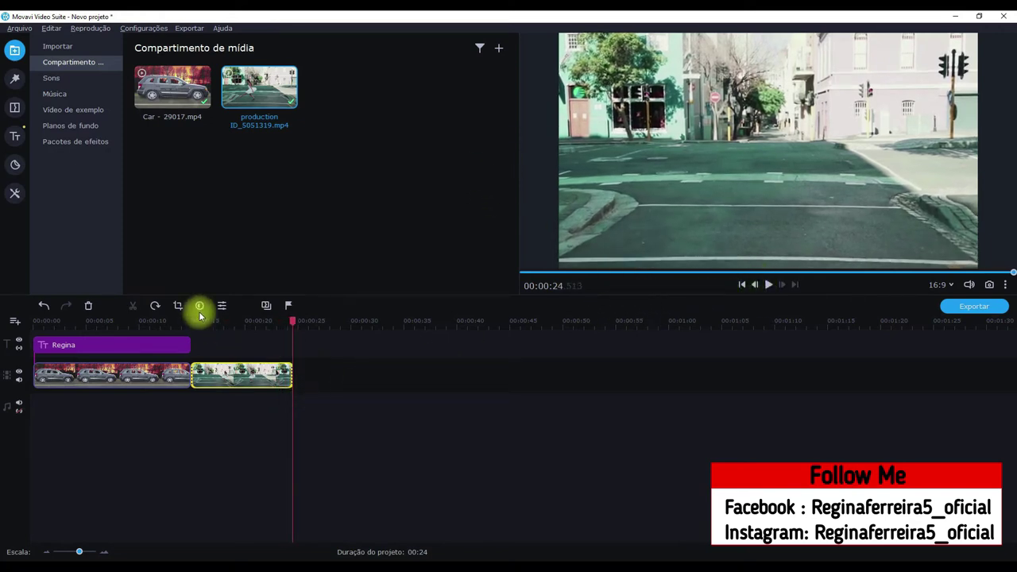
click(164, 349)
mouse_move(190, 344)
mouse_down()
mouse_move(293, 345)
mouse_move(182, 325)
mouse_move(190, 325)
mouse_up()
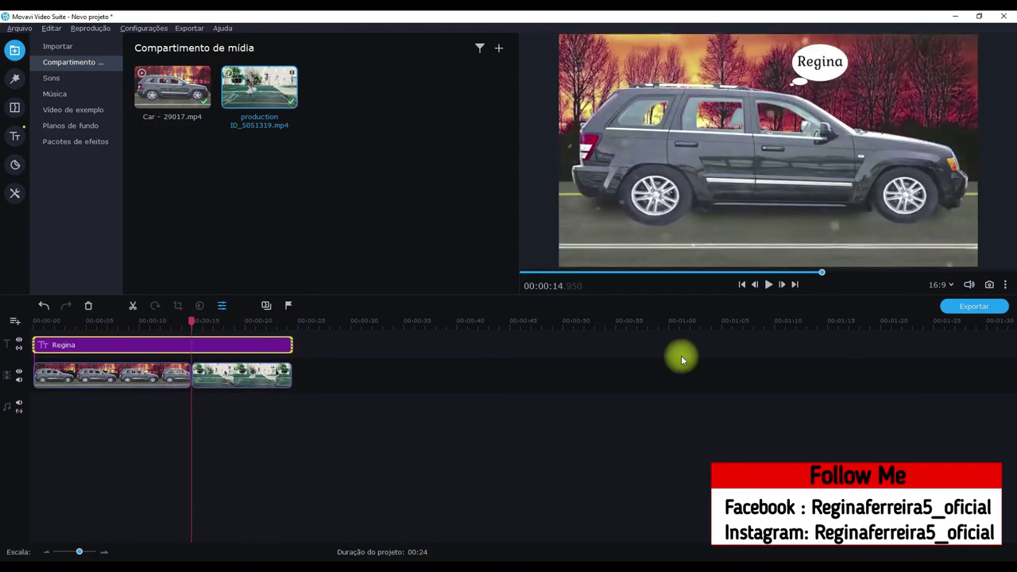
click(766, 285)
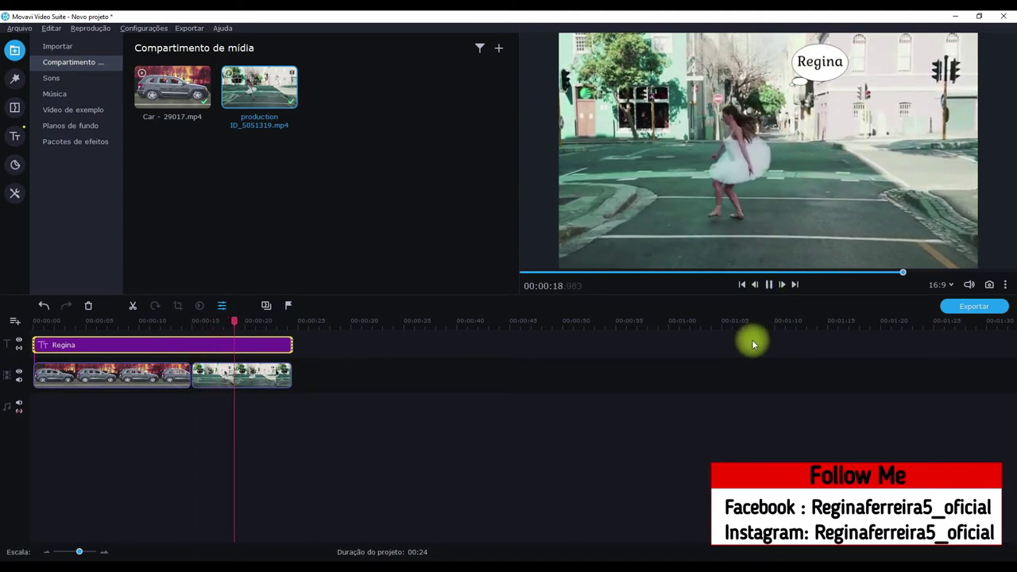
click(769, 284)
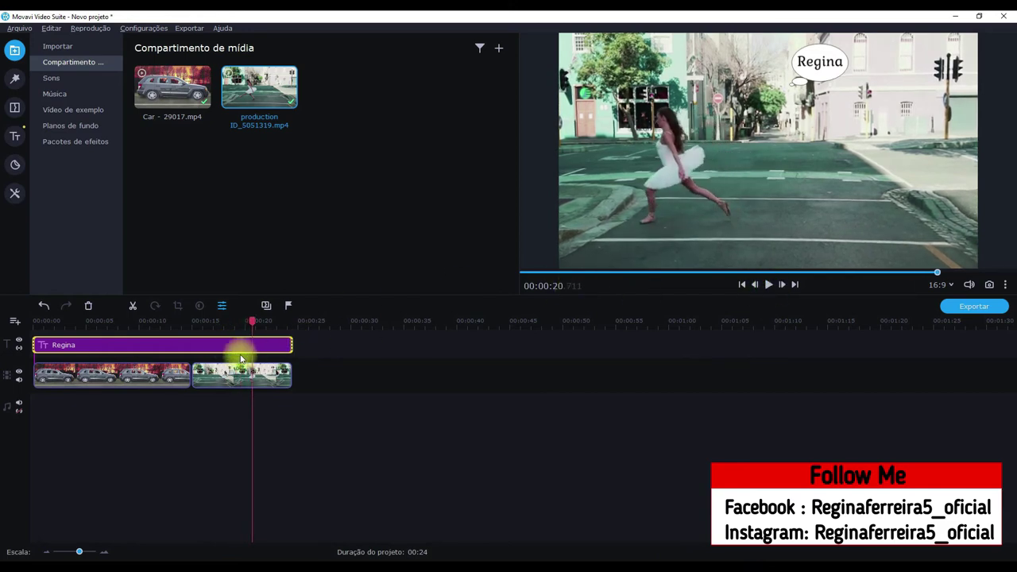
drag(288, 350, 191, 347)
Step: Copy the balloon title, paste it on the title track above the second clip, and match its start and end to that clip
click(173, 345)
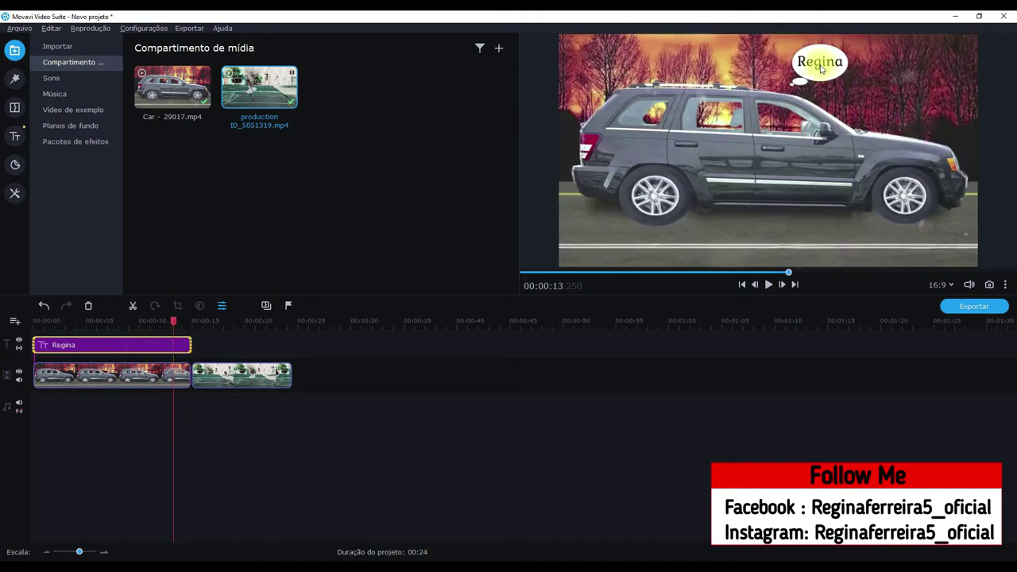
right_click(169, 345)
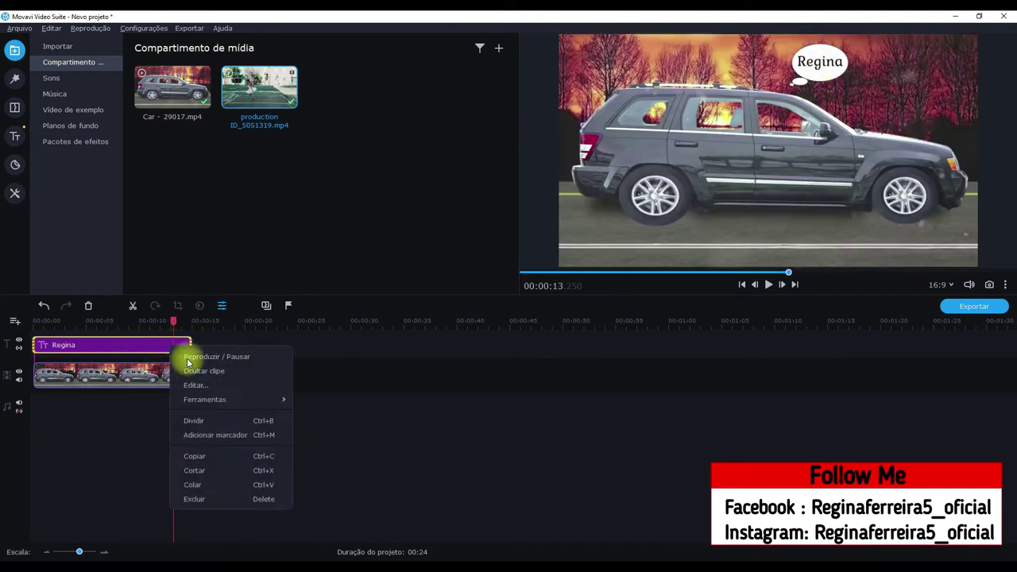
click(205, 462)
click(209, 321)
right_click(249, 347)
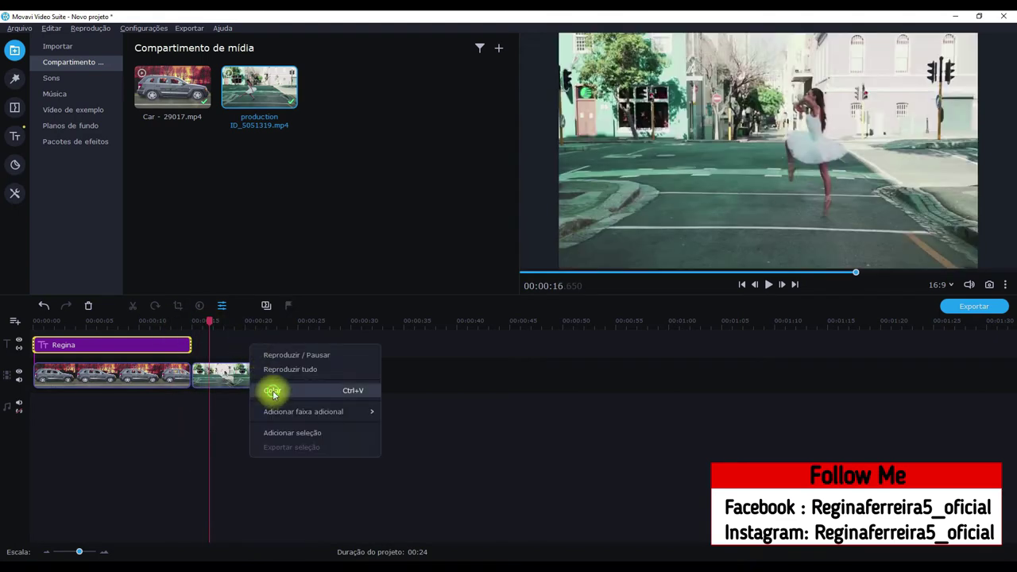
click(268, 390)
drag(231, 348, 216, 349)
drag(347, 348, 299, 349)
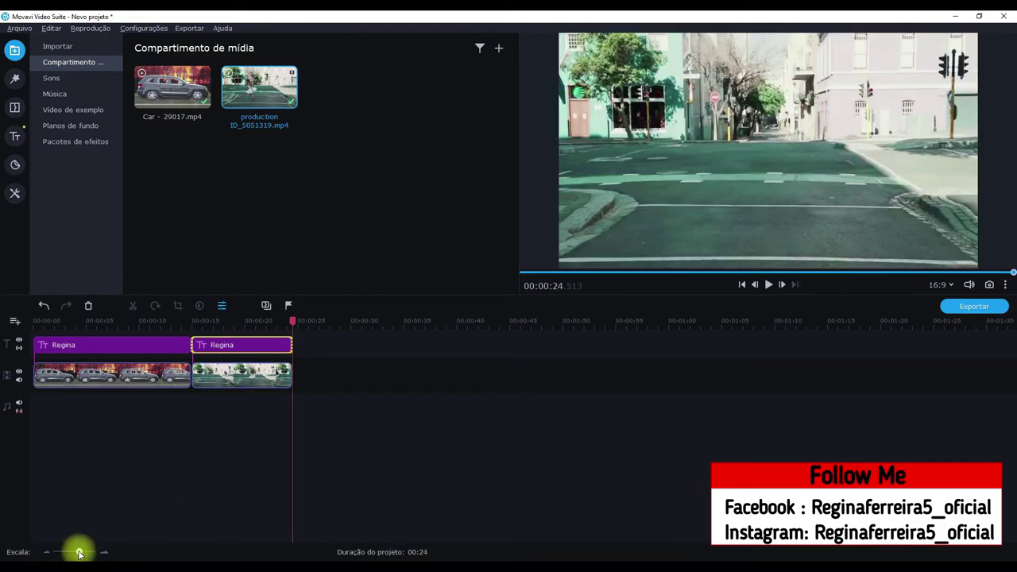
Step: Place the playhead just after the start of the second clip and select that video clip together with its title
drag(80, 554, 85, 554)
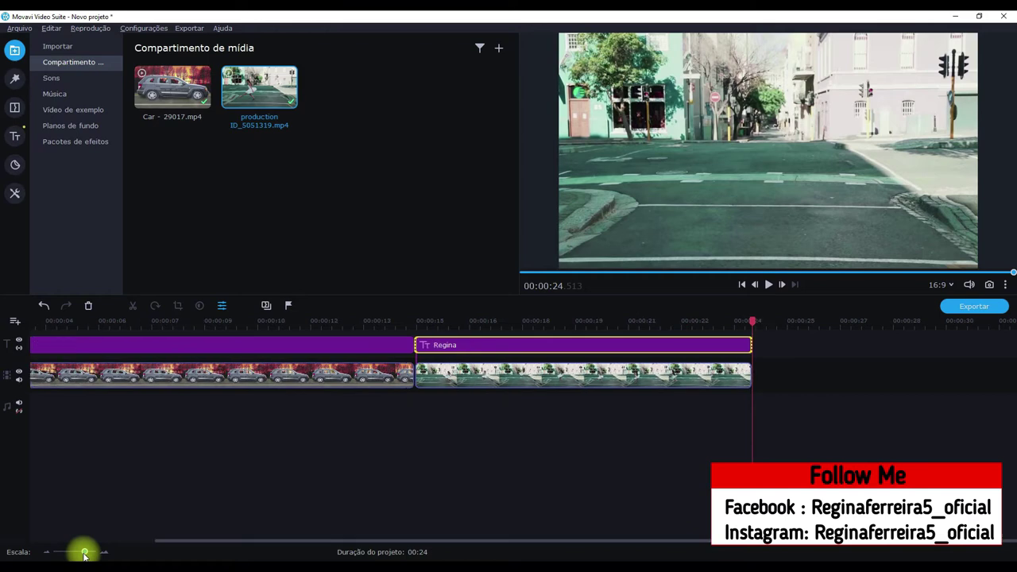
drag(751, 323, 419, 326)
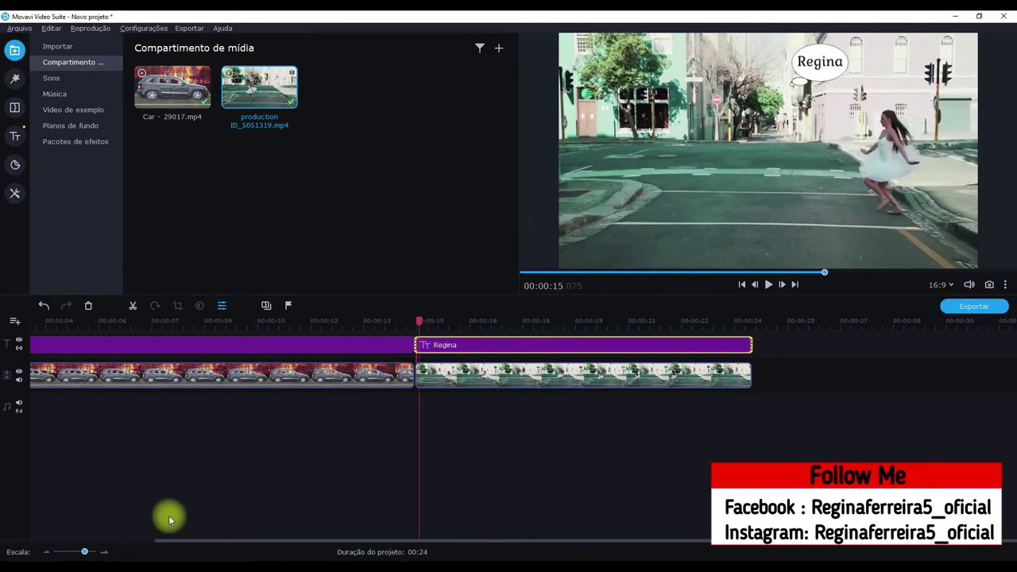
drag(85, 554, 87, 556)
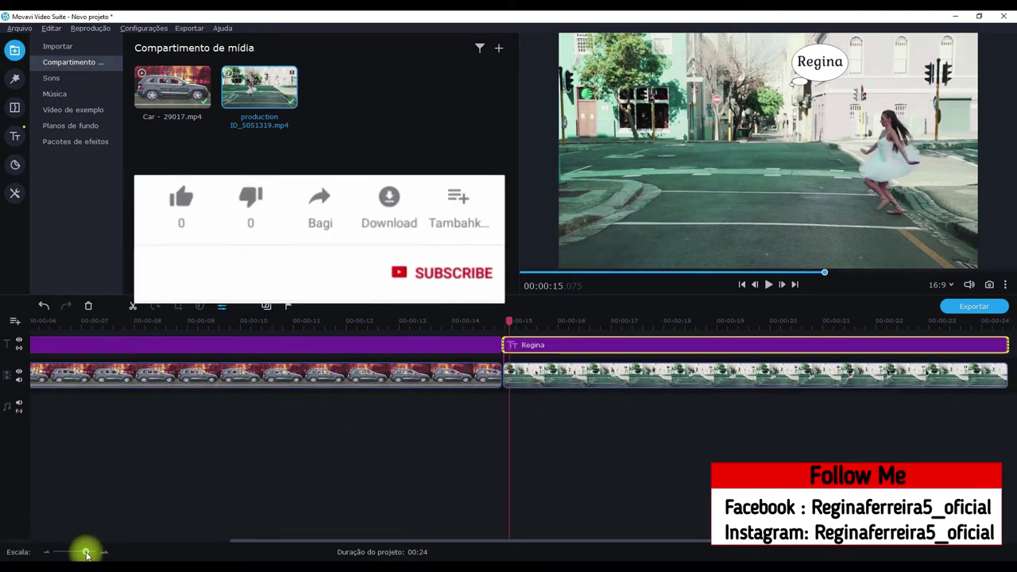
click(87, 554)
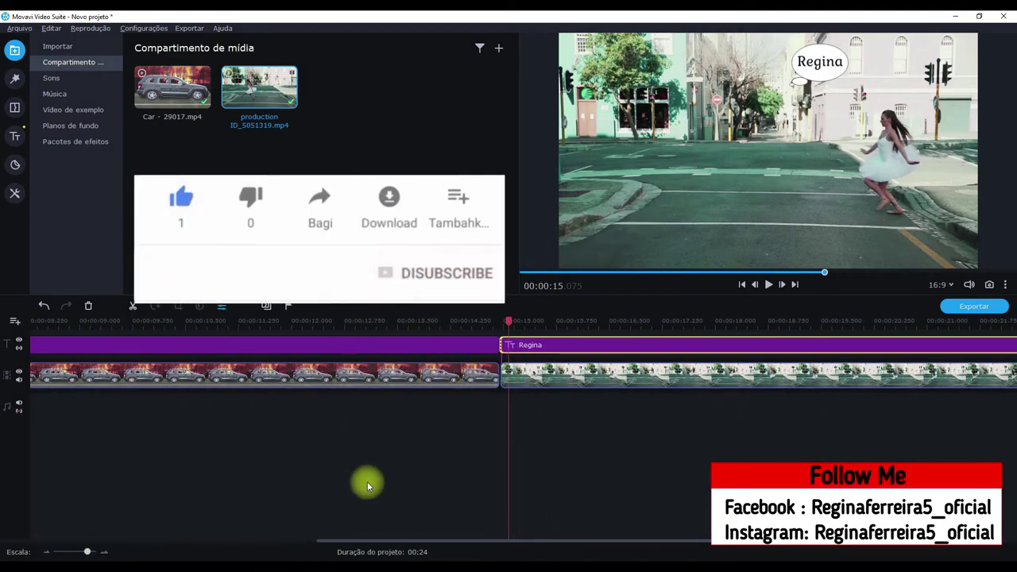
drag(357, 540, 447, 540)
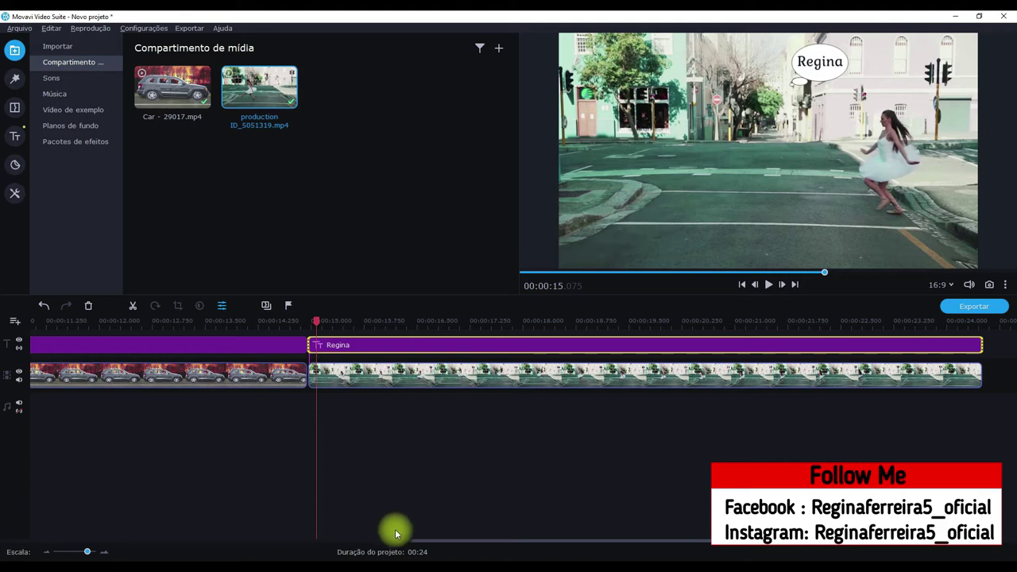
drag(438, 541, 480, 541)
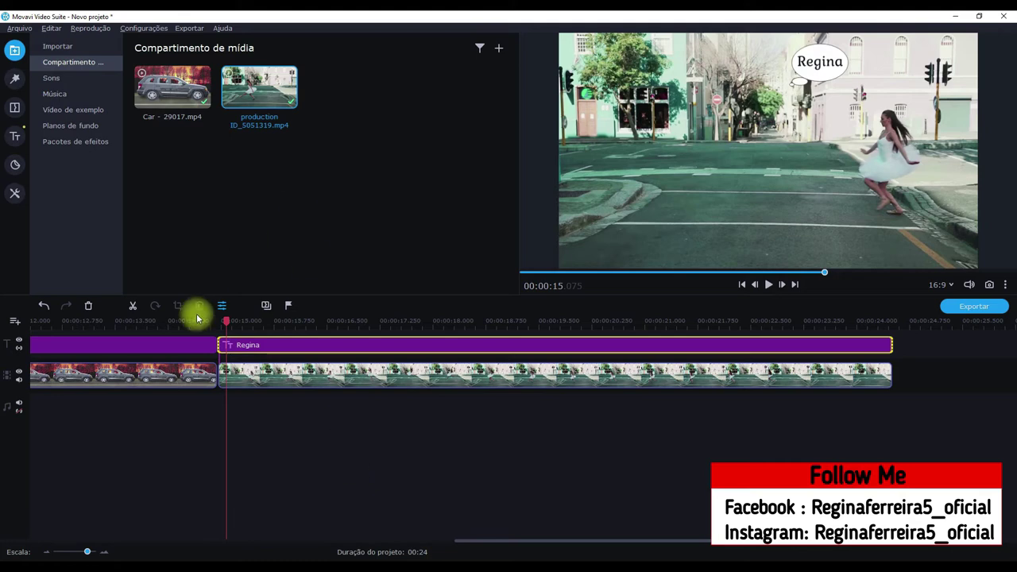
drag(227, 321, 223, 320)
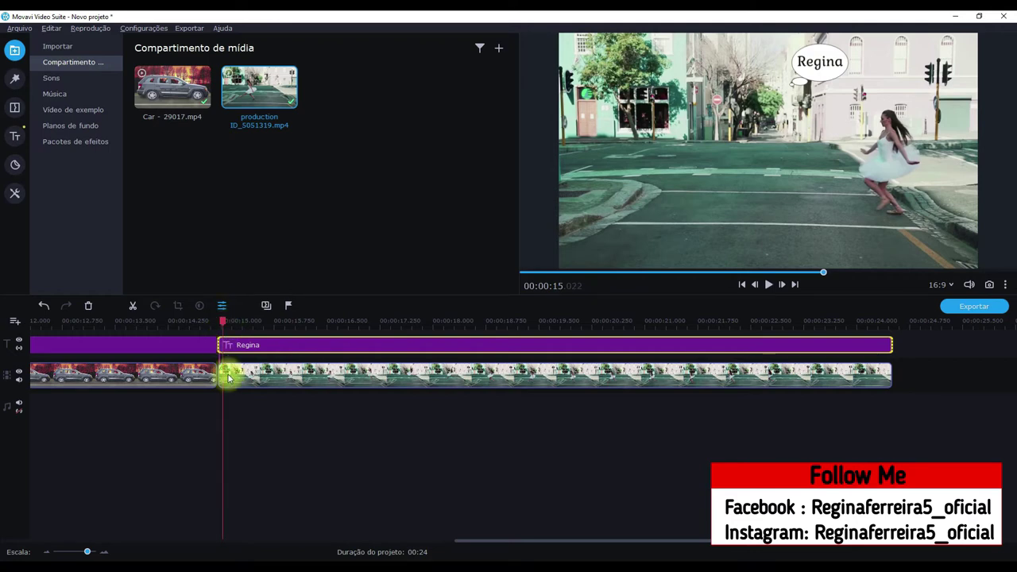
click(232, 347)
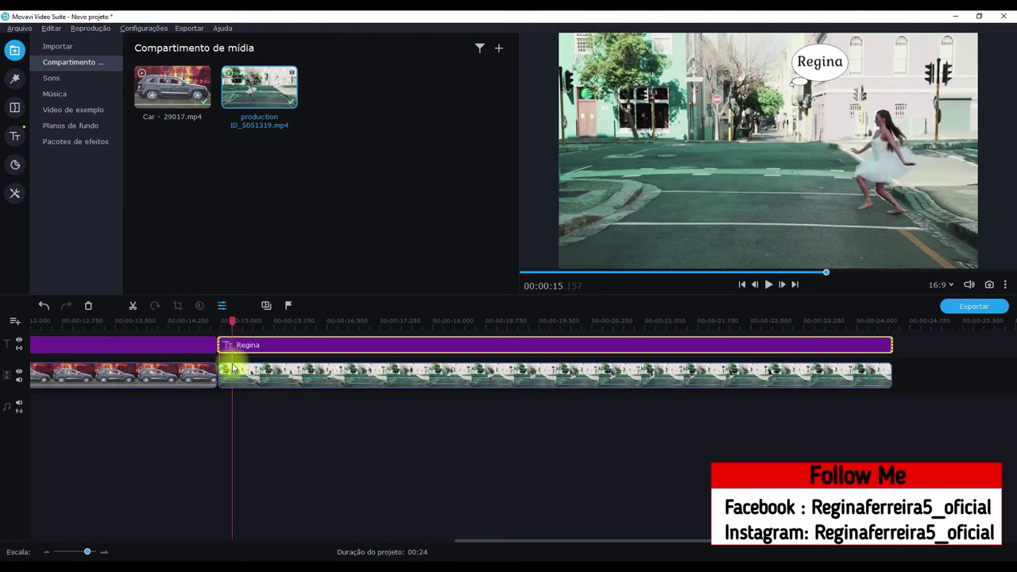
click(229, 375)
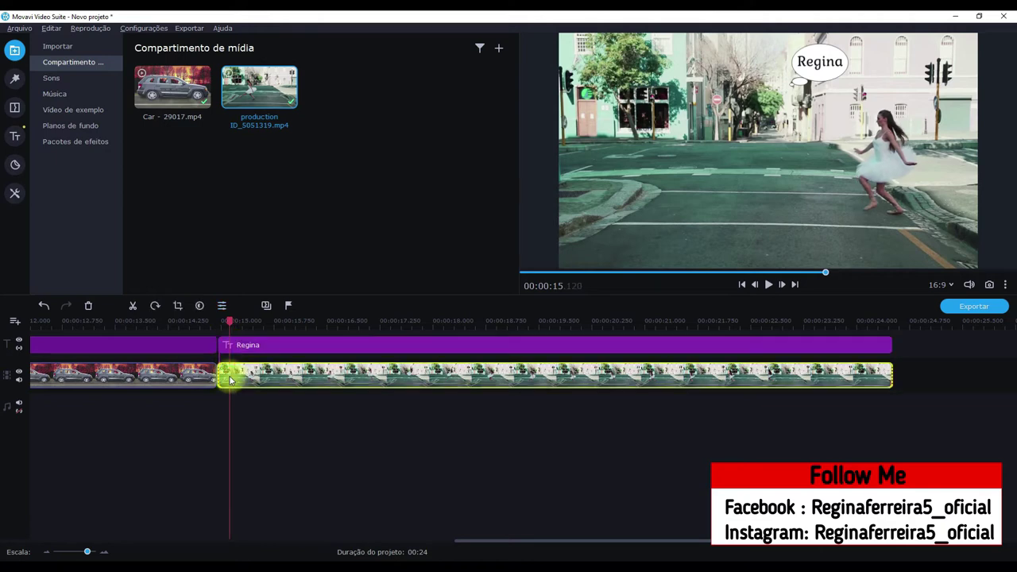
click(232, 345)
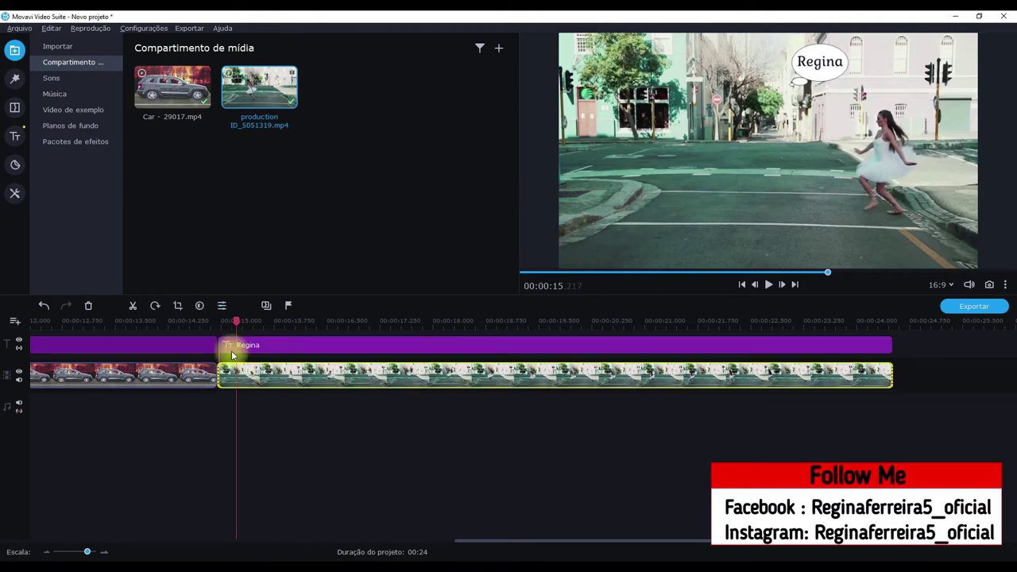
click(230, 366)
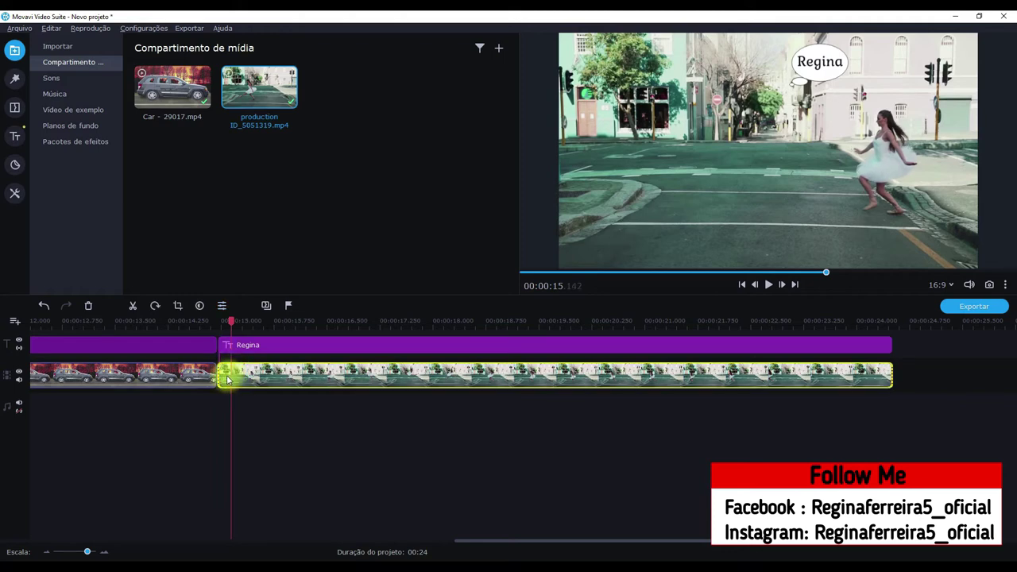
click(226, 375)
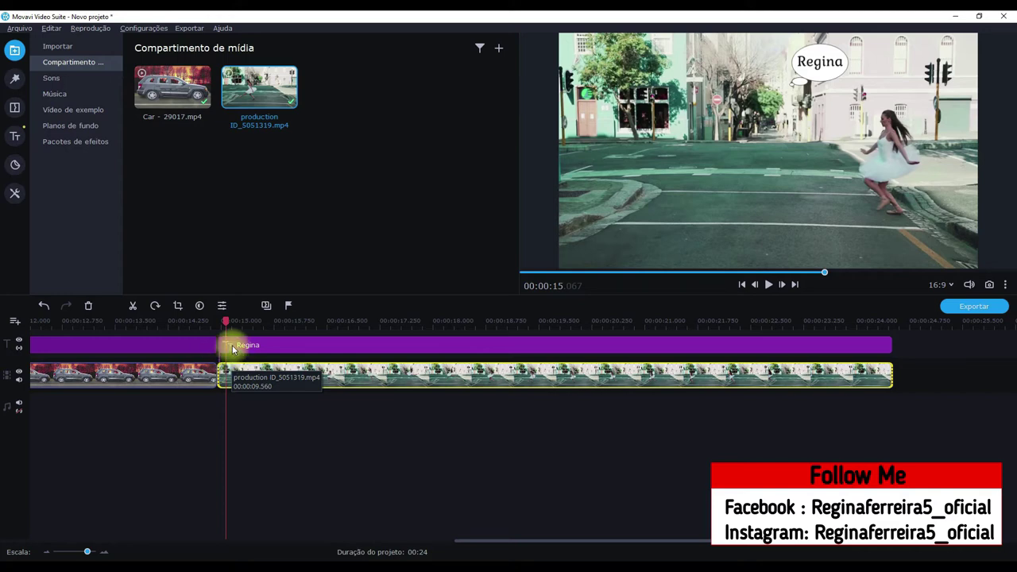
click(233, 346)
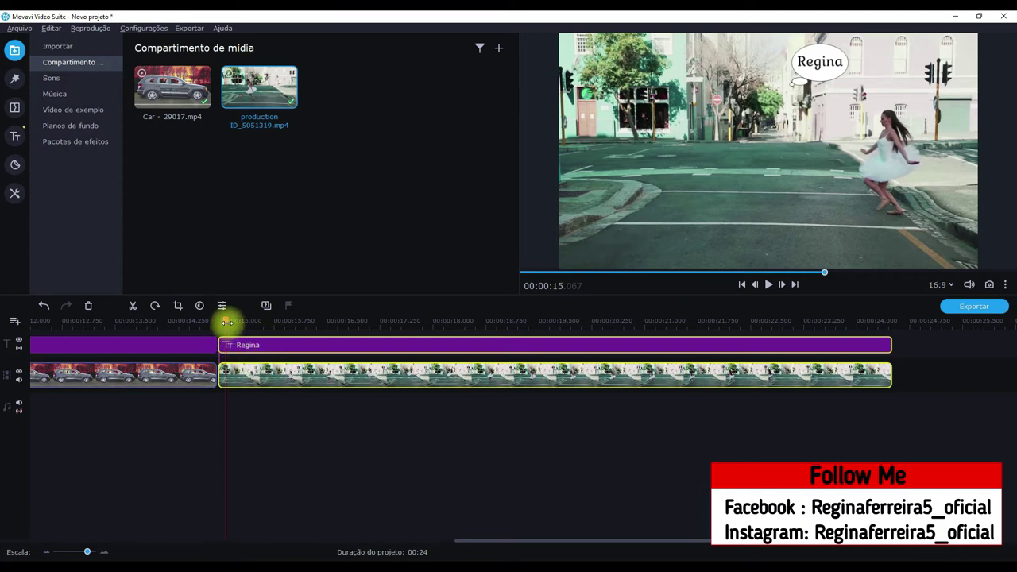
Step: Split the selected video clip and title together at 00:00:15.145, 00:00:15.325 and 00:00:15.495
drag(224, 320, 226, 321)
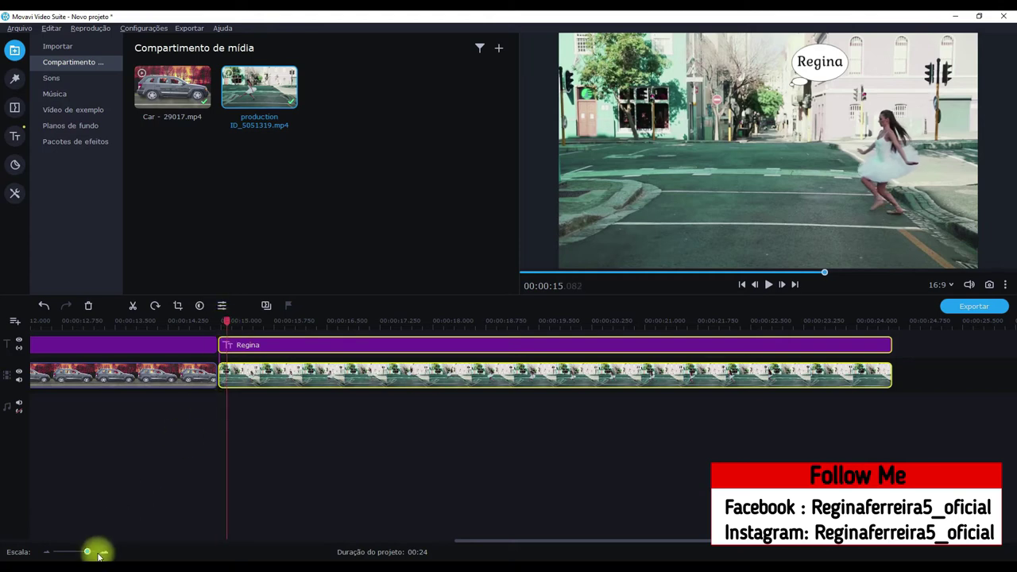
drag(86, 552, 88, 552)
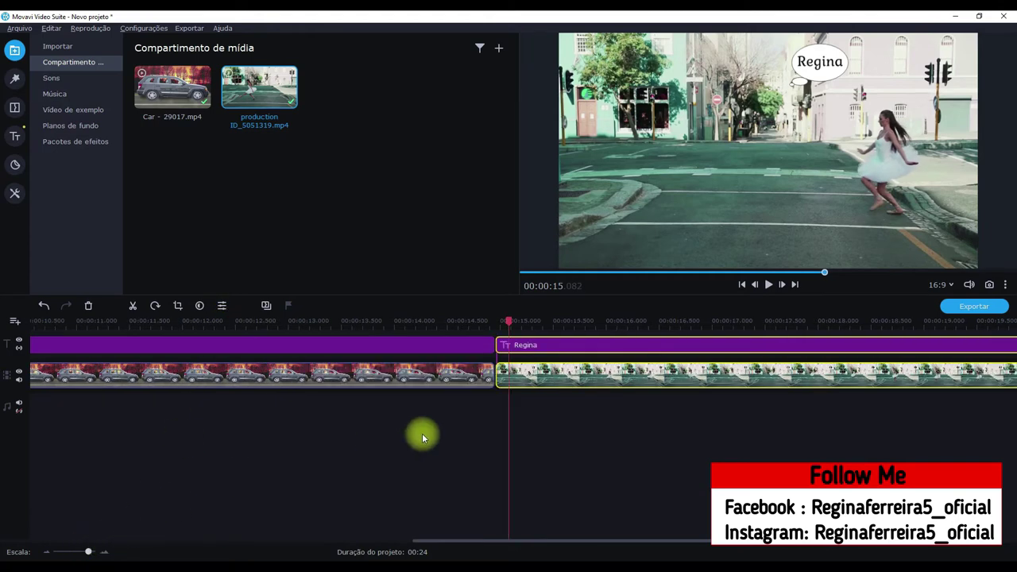
drag(508, 323, 511, 322)
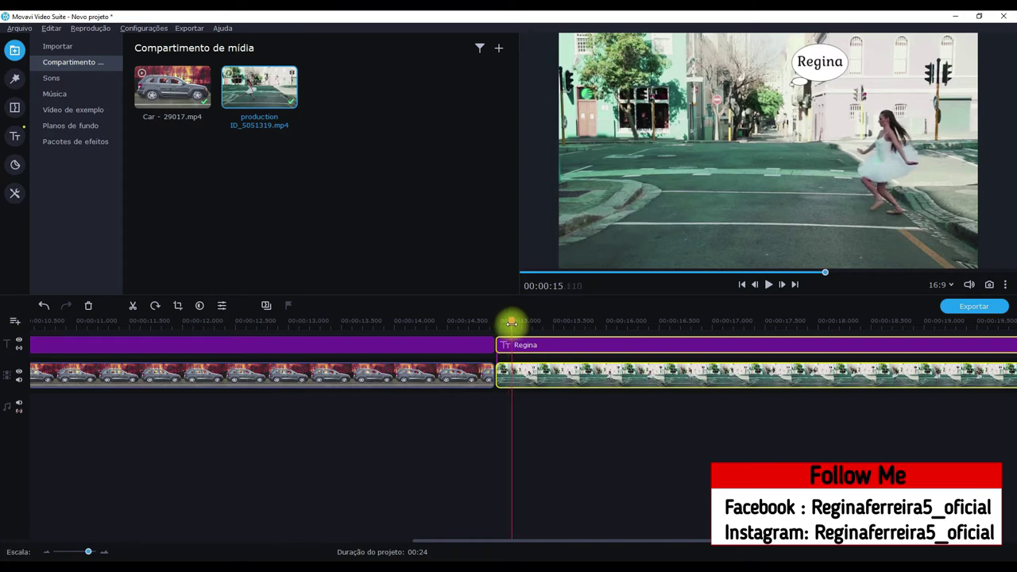
drag(512, 323, 515, 324)
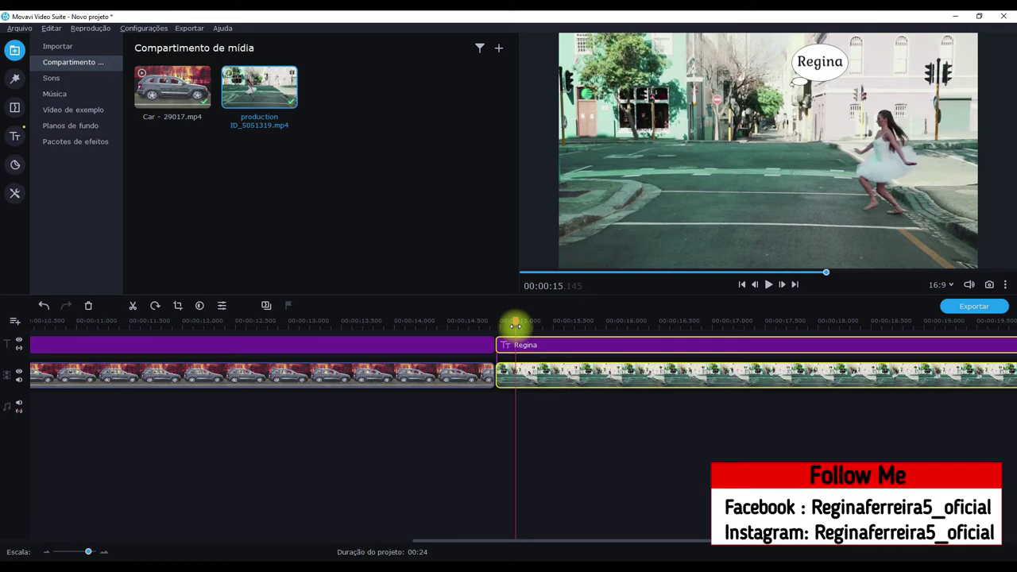
click(133, 309)
drag(514, 319, 534, 321)
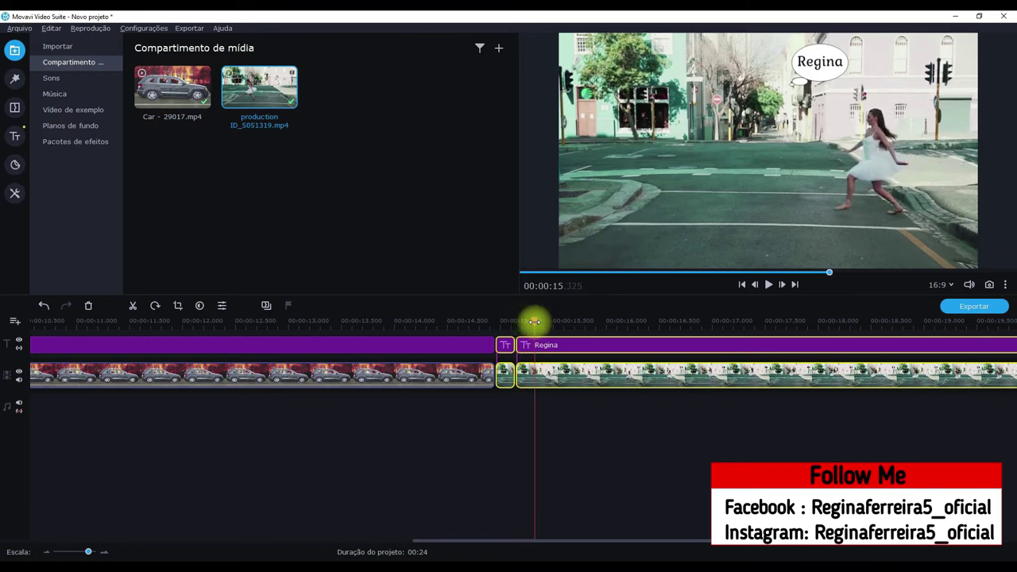
click(133, 305)
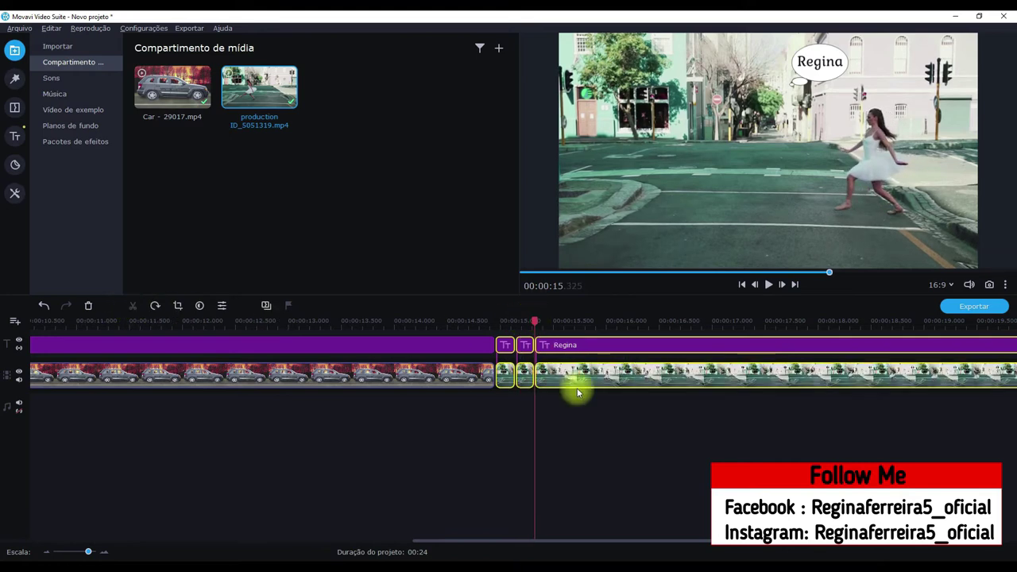
drag(533, 321, 550, 322)
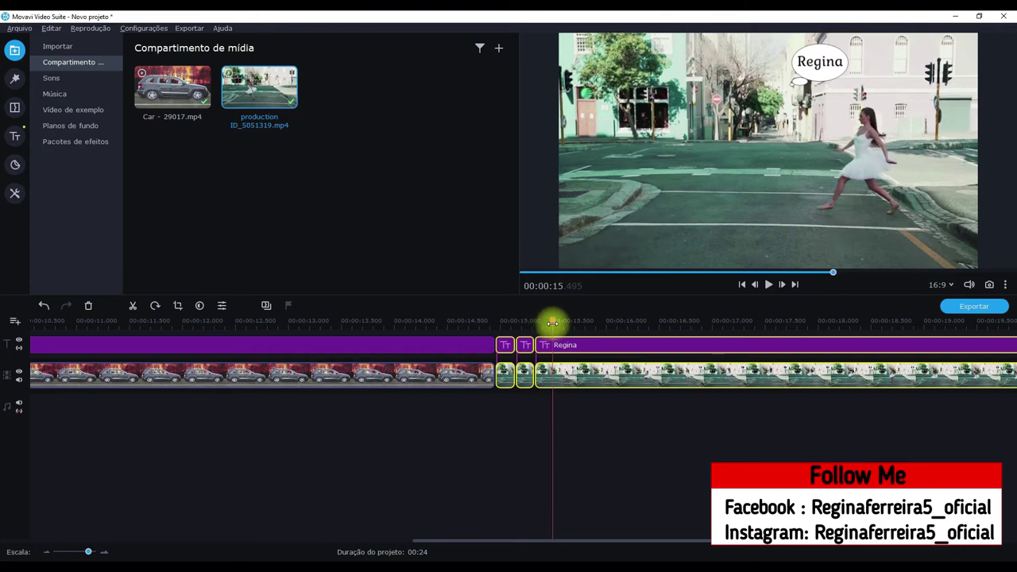
click(132, 305)
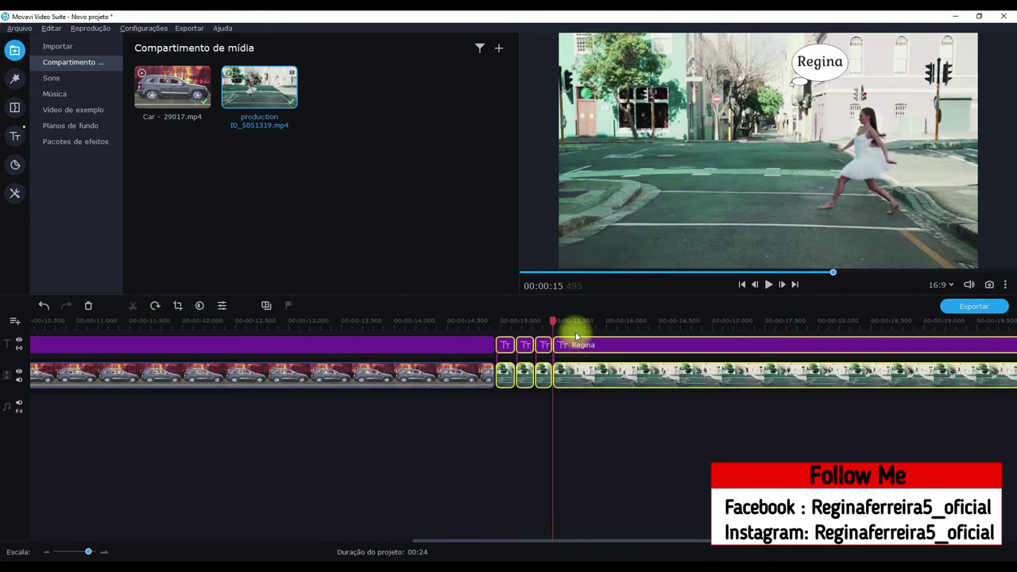
Step: Split the selected video clip and title together at 00:00:15.670, 00:00:15.840 and 00:00:16.010
drag(553, 322, 570, 325)
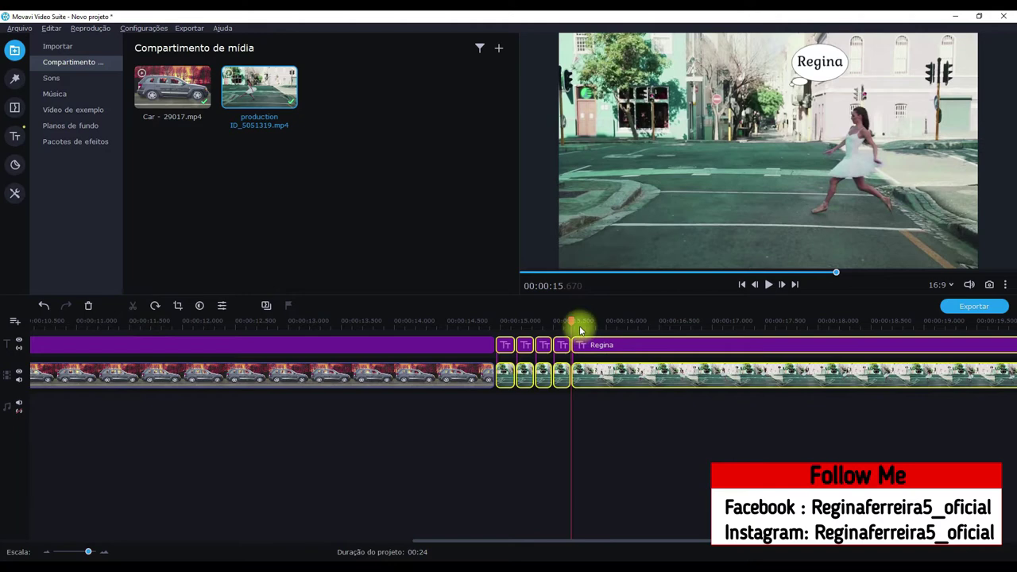
drag(571, 321, 589, 320)
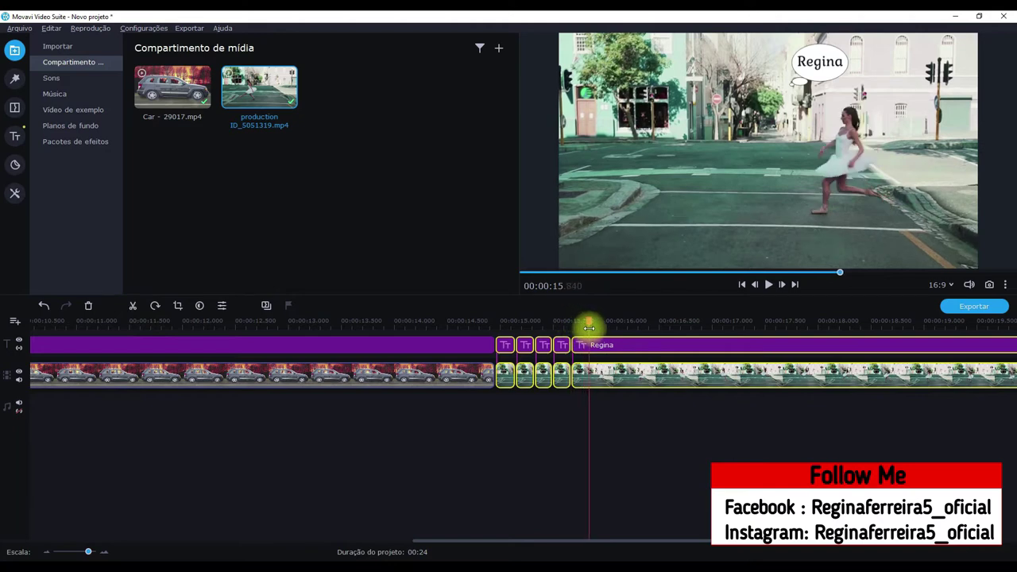
click(133, 306)
drag(590, 320, 608, 326)
click(133, 305)
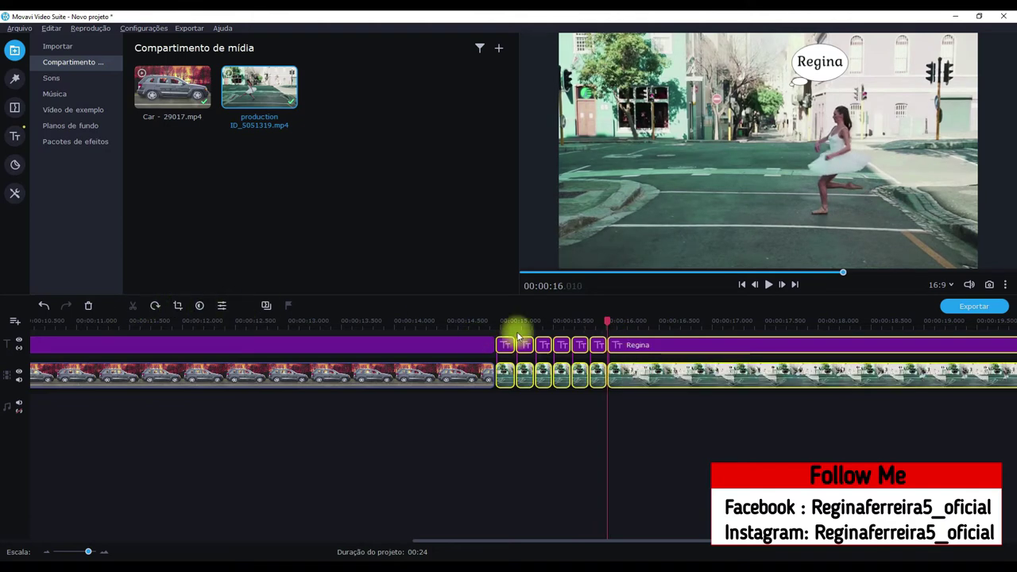
Step: Split the selected video clip and title together at 00:00:16.175, 00:00:16.340 and 00:00:16.500
drag(603, 321, 625, 324)
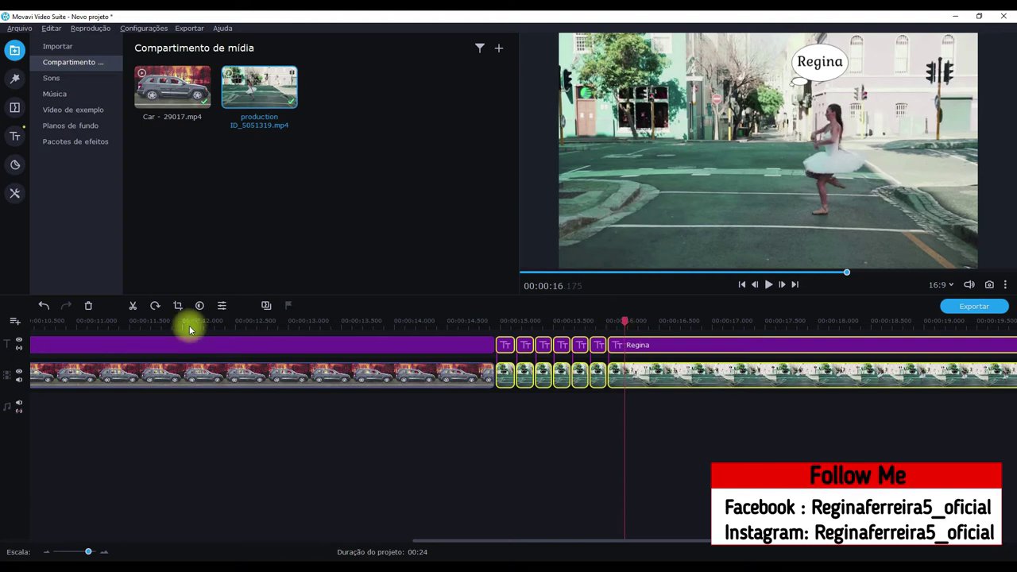
click(138, 309)
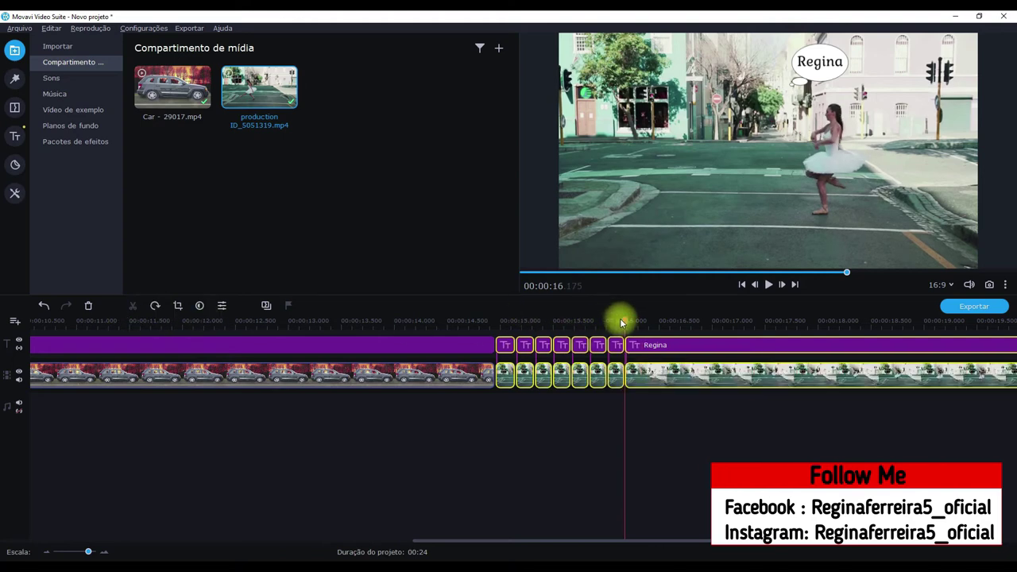
drag(625, 320, 642, 324)
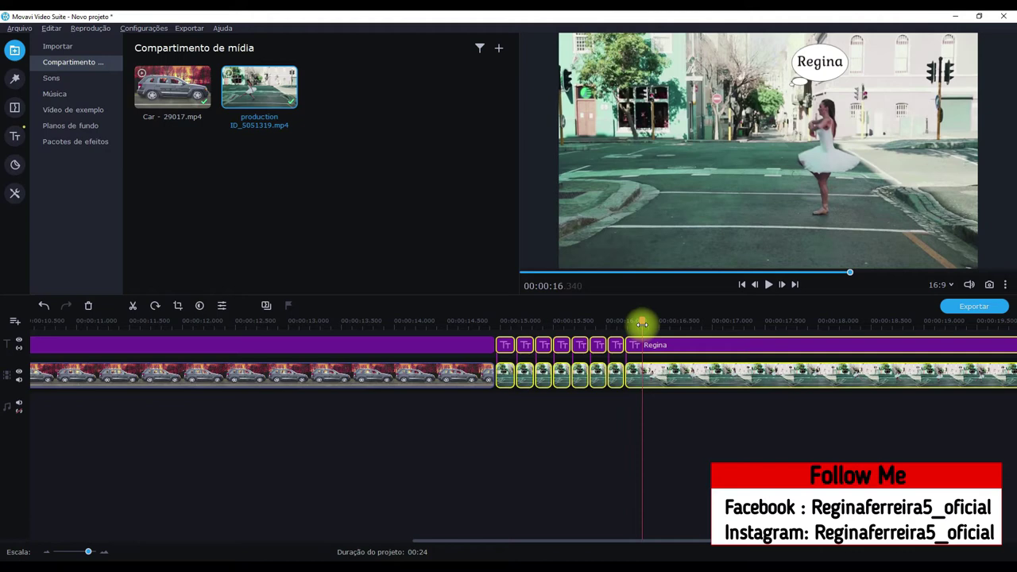
click(133, 306)
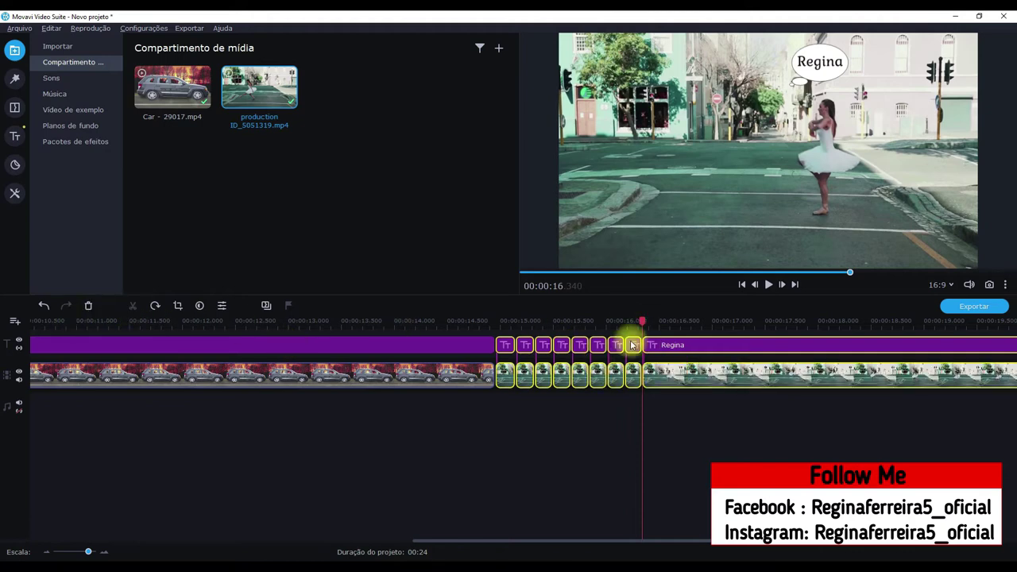
drag(644, 321, 659, 324)
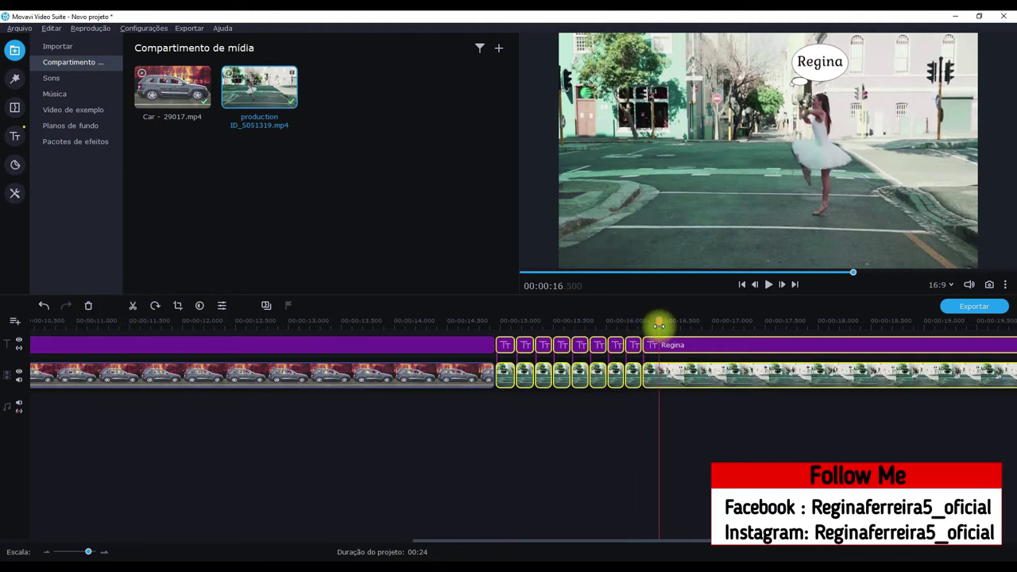
click(132, 306)
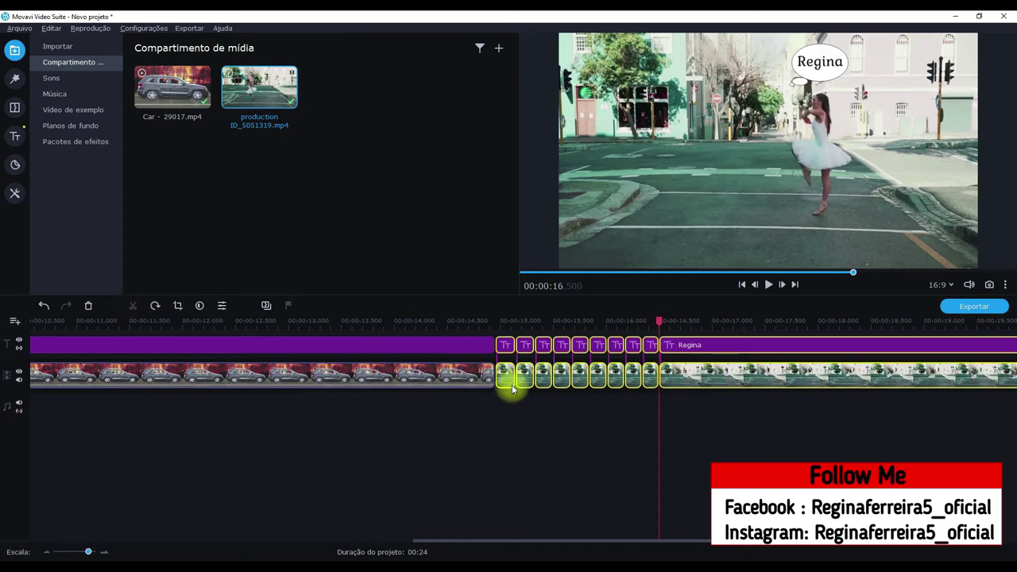
Step: Continue splitting the selected video and title at matching short intervals after 00:00:16.500, including cuts at 00:00:17.295 and 00:00:17.450
drag(656, 322, 660, 322)
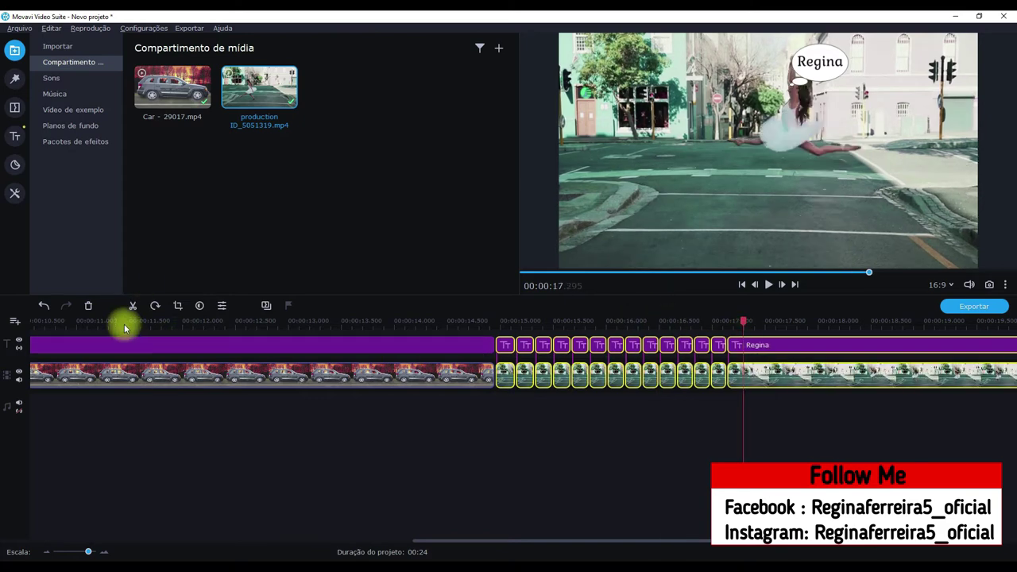
click(132, 306)
drag(744, 321, 759, 326)
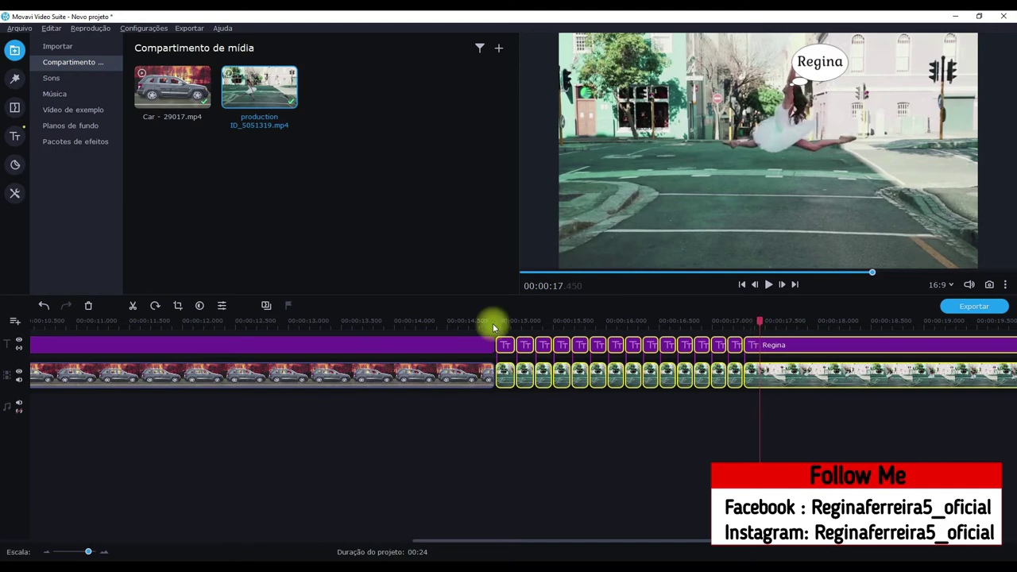
click(133, 306)
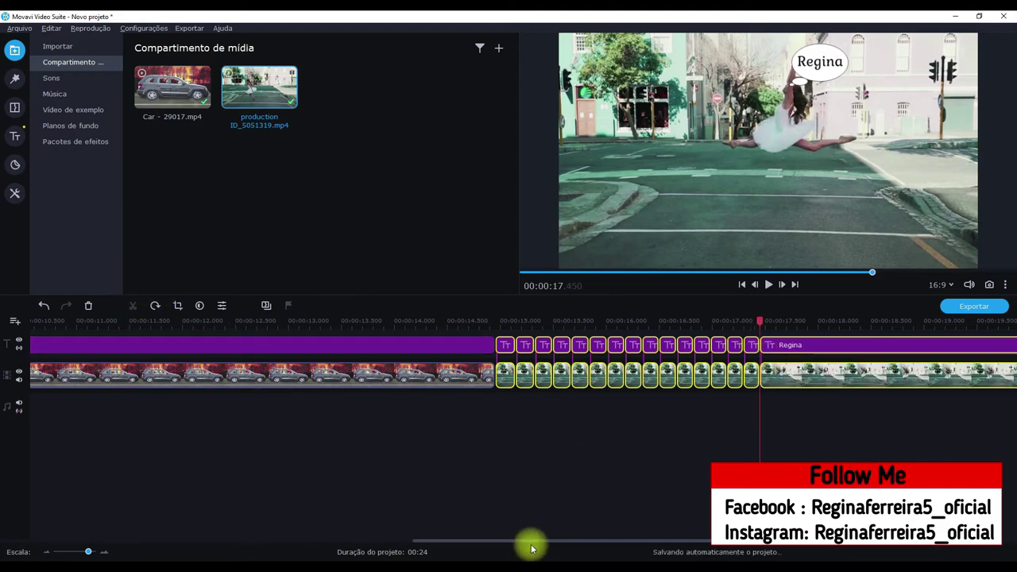
Step: Split the selected video clip and title together at 00:00:17.590 and 00:00:17.735
drag(530, 542, 615, 550)
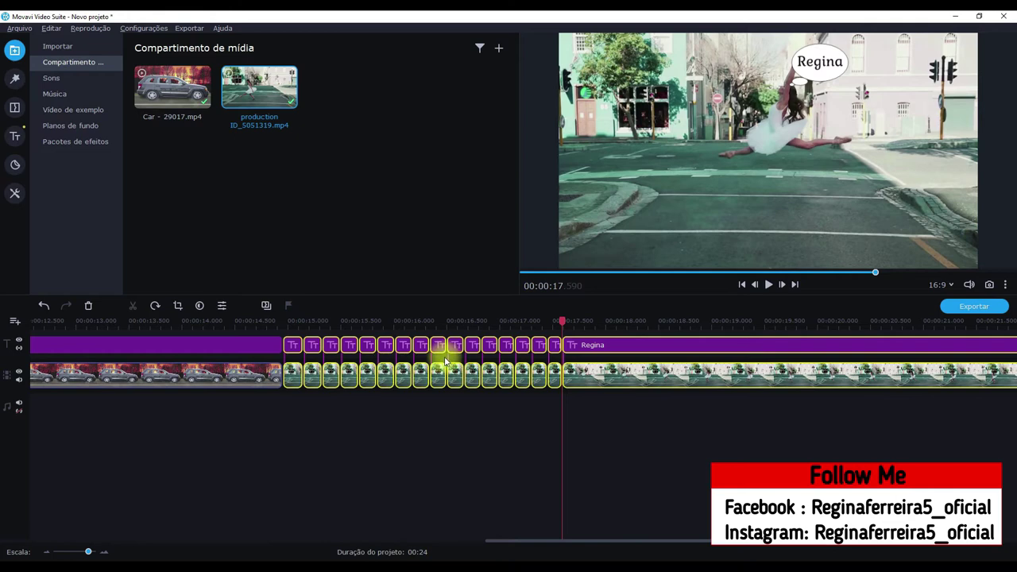
click(562, 321)
drag(564, 320, 578, 324)
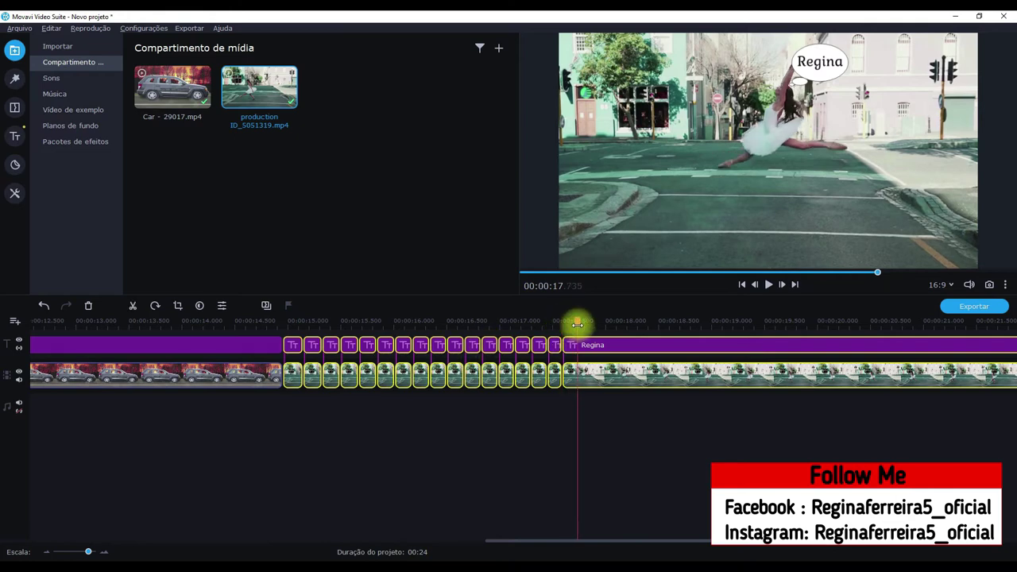
click(132, 305)
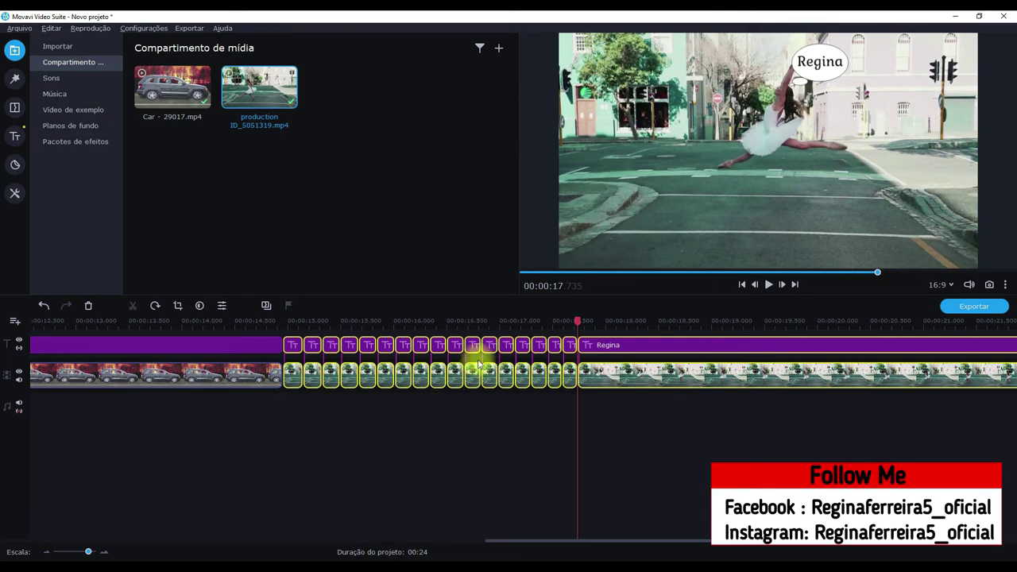
Step: Split the selected video clip and title together at about 00:00:17.895, 00:00:18.005 and 00:00:18.140
drag(579, 321, 592, 324)
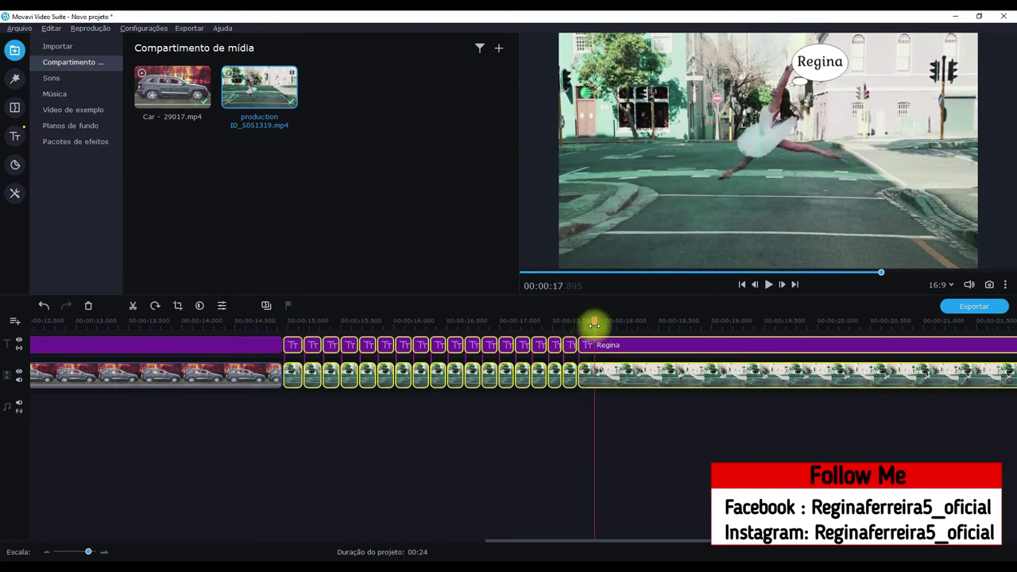
click(133, 305)
drag(588, 321, 606, 325)
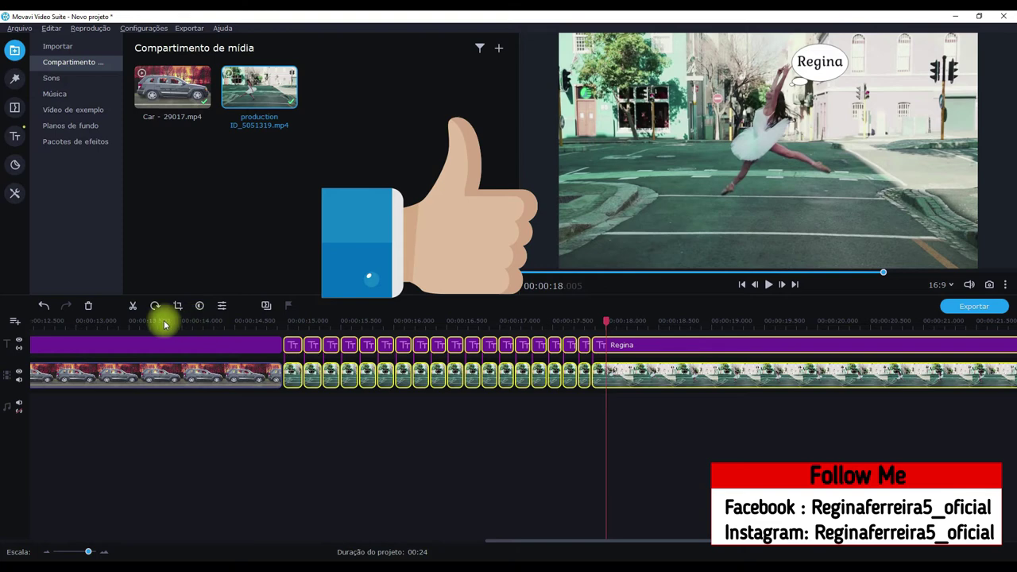
click(133, 306)
drag(607, 323, 622, 329)
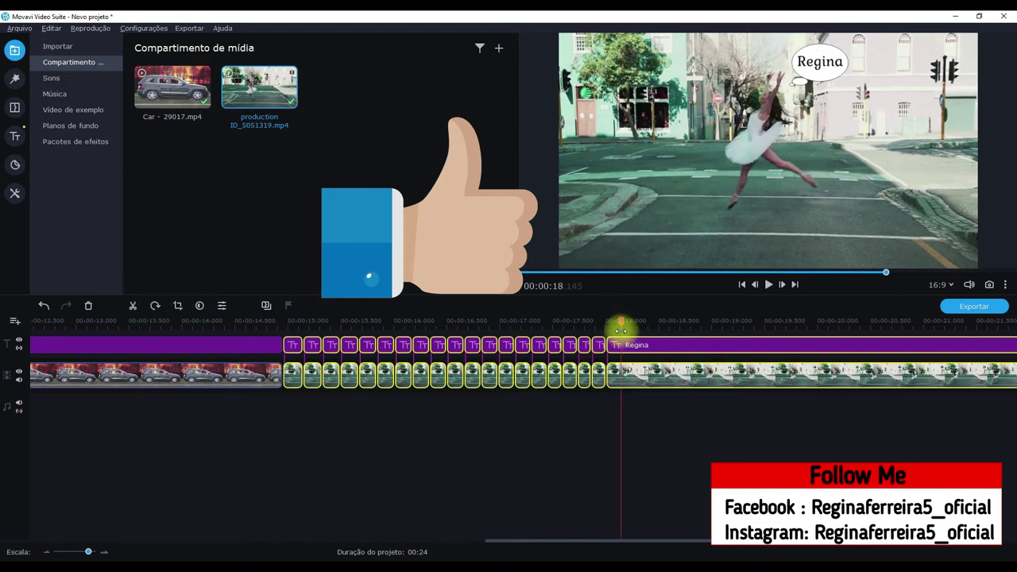
click(133, 306)
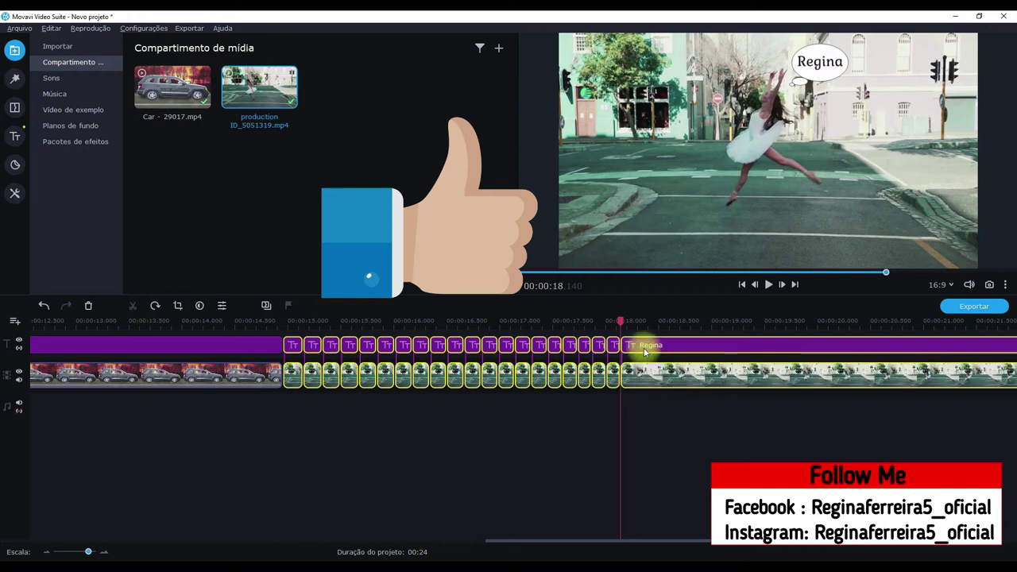
Step: Split the selected video clip and title together at 00:00:18.280, 00:00:18.410, 00:00:18.565 and 00:00:18.705
drag(620, 325, 635, 326)
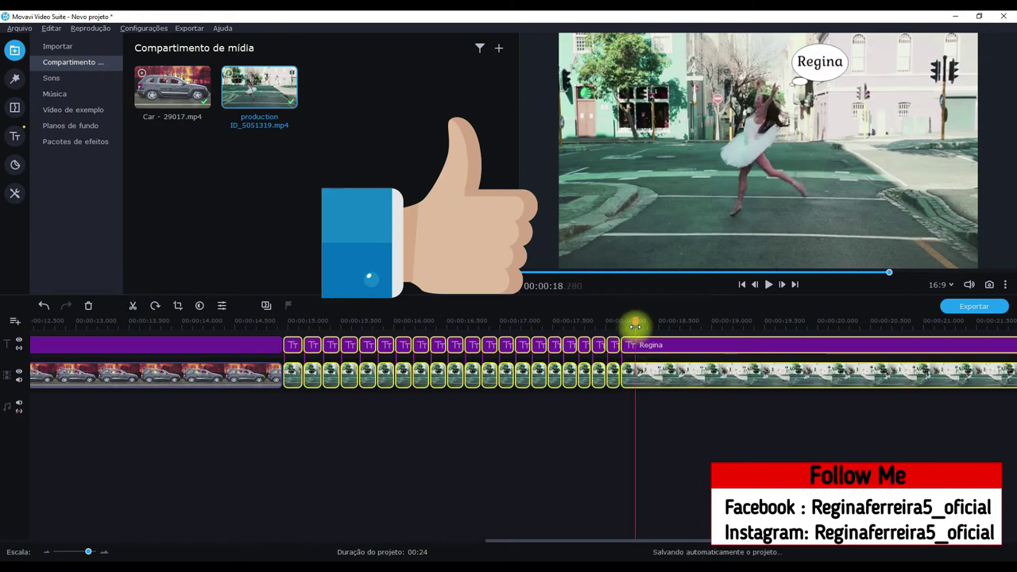
click(133, 306)
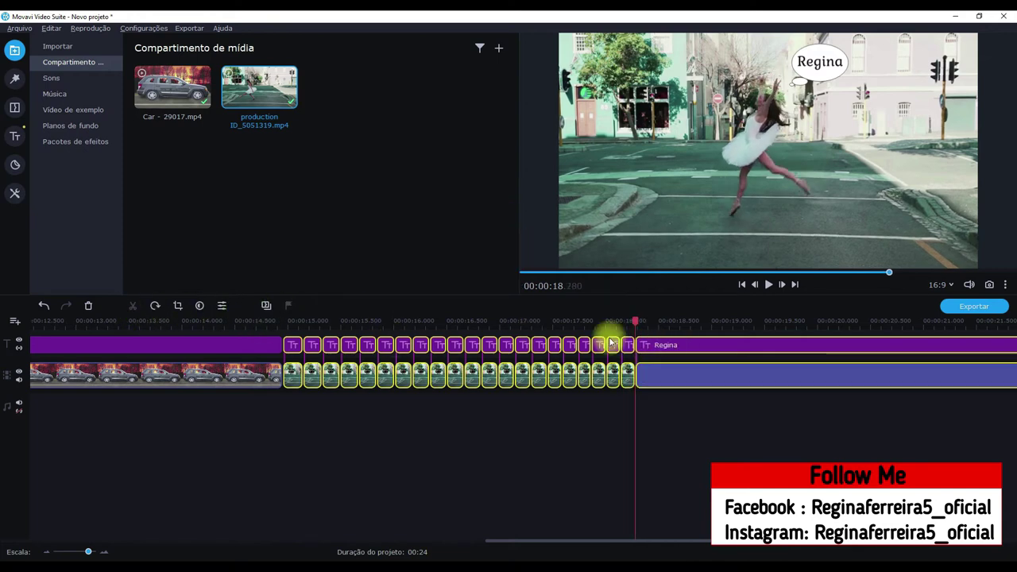
drag(637, 323, 650, 325)
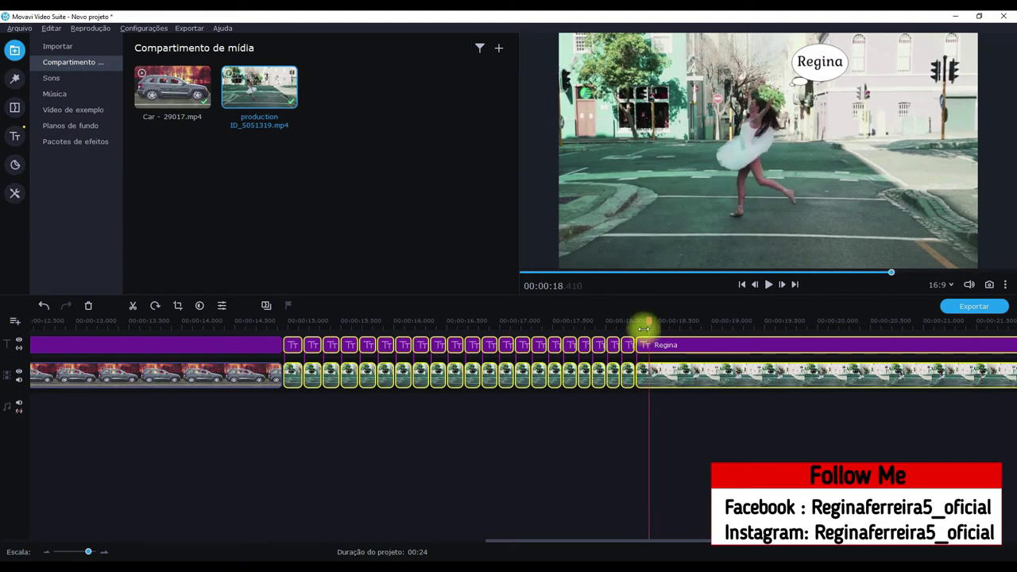
click(132, 307)
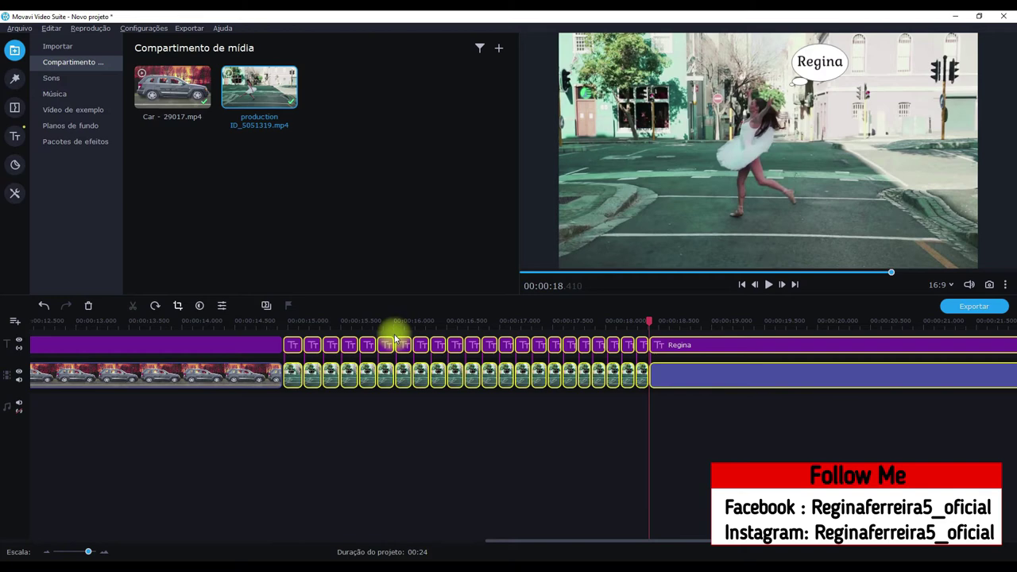
drag(652, 319, 665, 325)
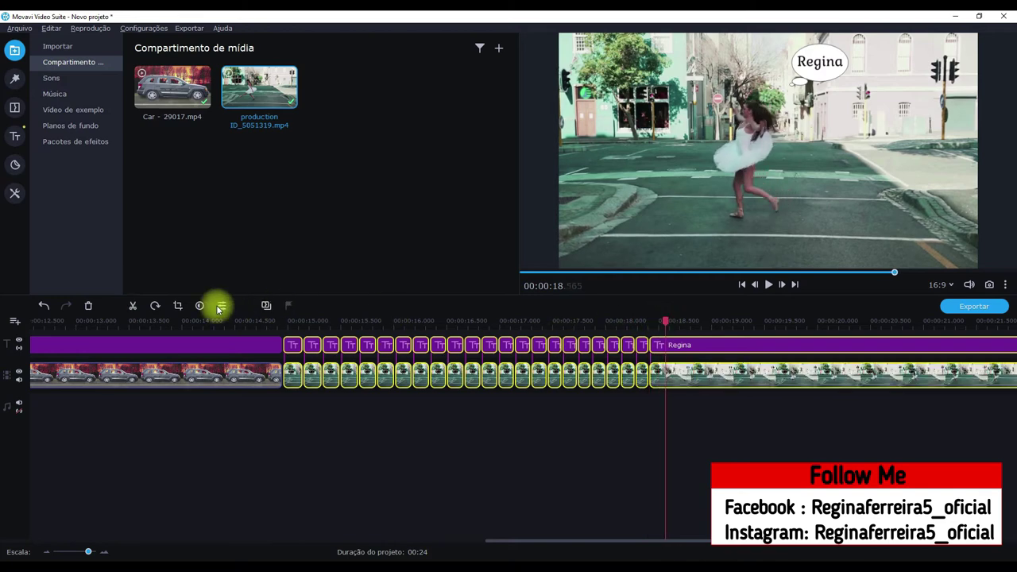
click(132, 306)
drag(665, 323, 681, 324)
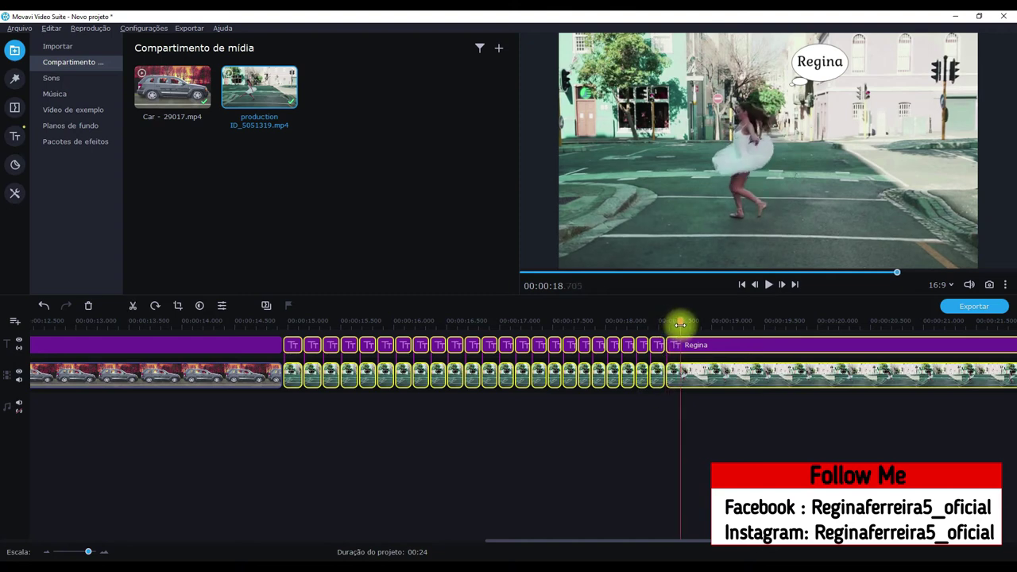
click(132, 305)
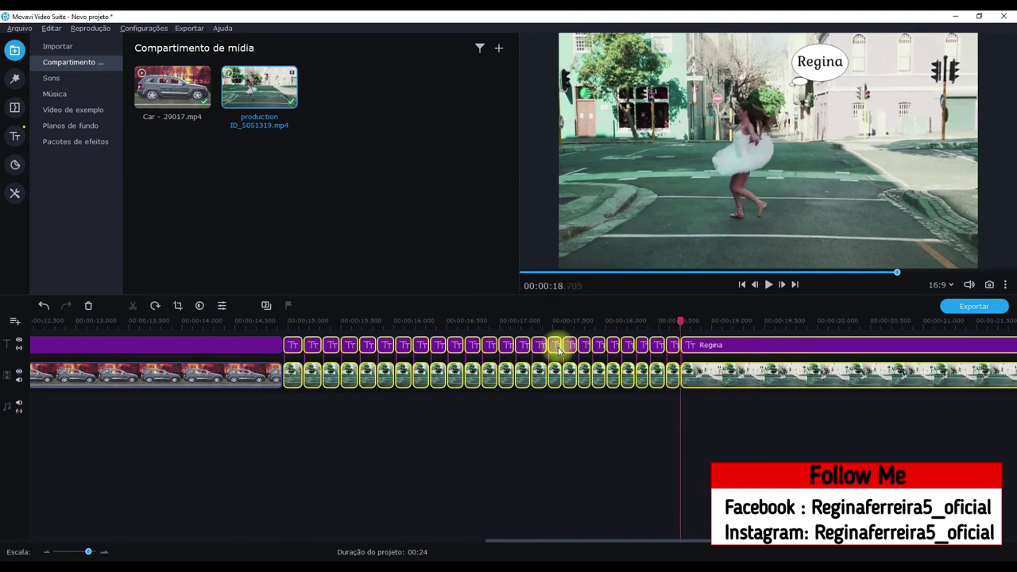
Step: Split the selected video and title at 00:00:18.840 and keep cutting both at the same short interval up to 00:00:23.440
drag(681, 322, 697, 324)
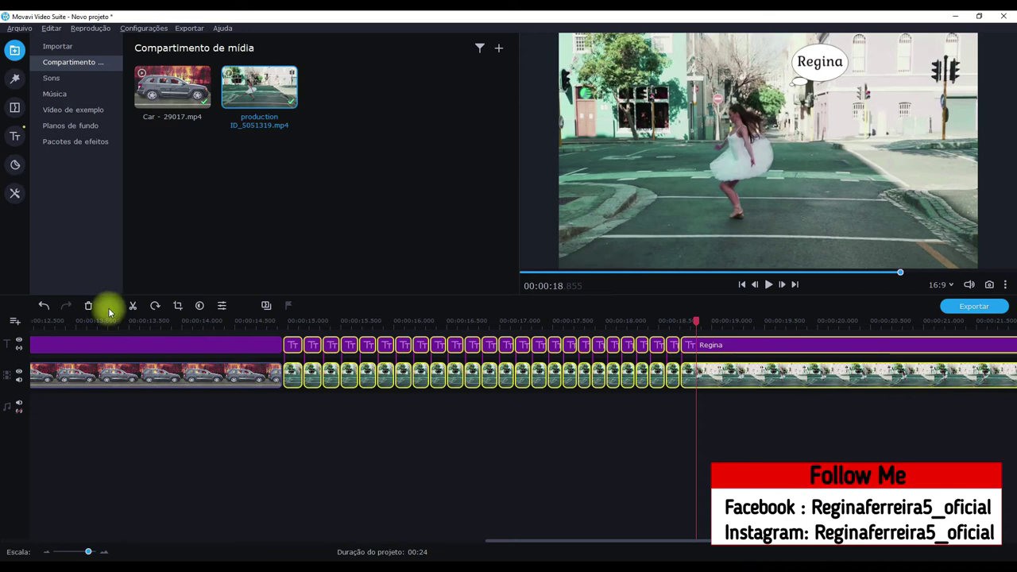
click(694, 321)
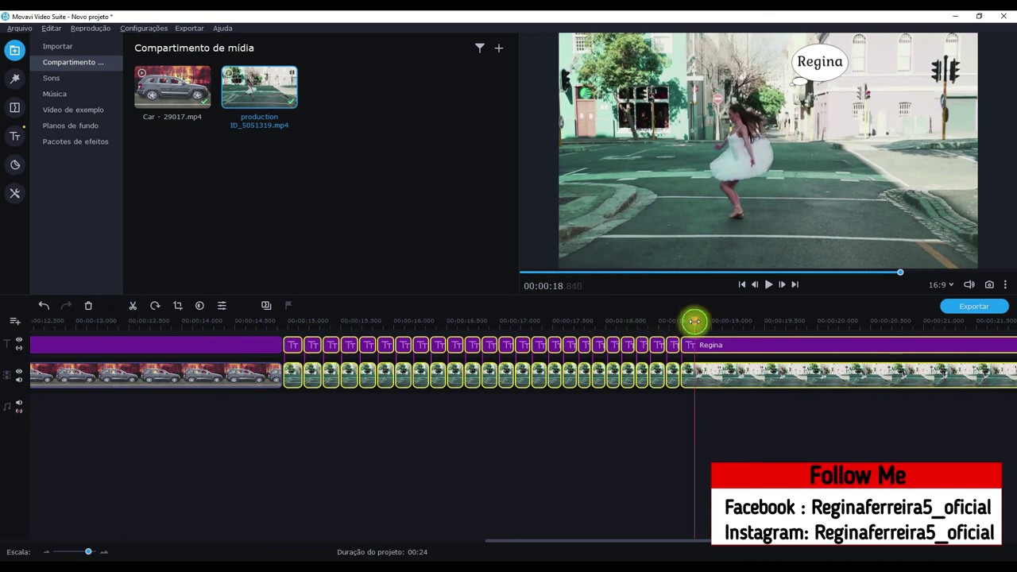
click(133, 305)
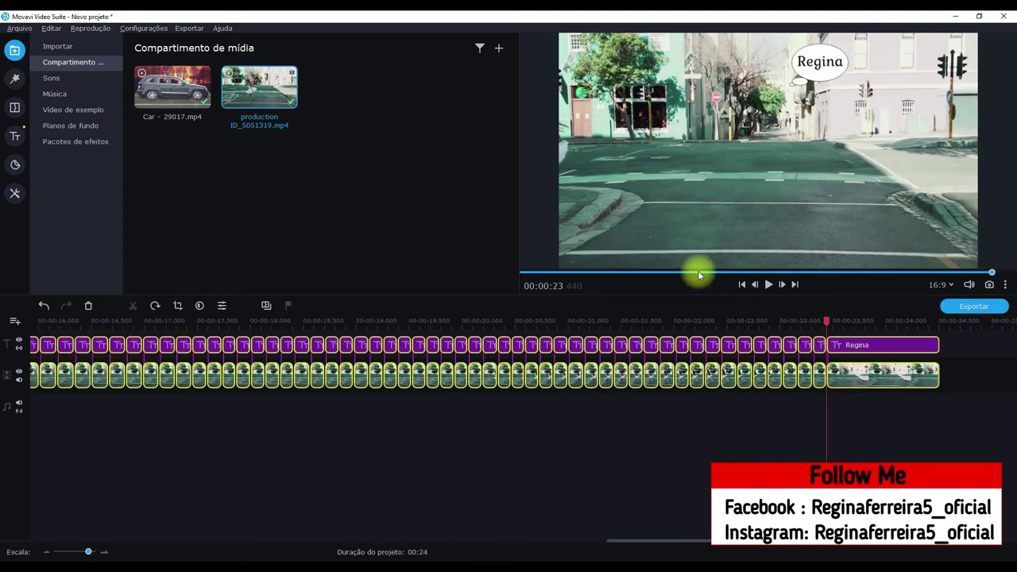
Step: Delete the long leftover video segment after 00:00:23.440 together with its title
click(840, 380)
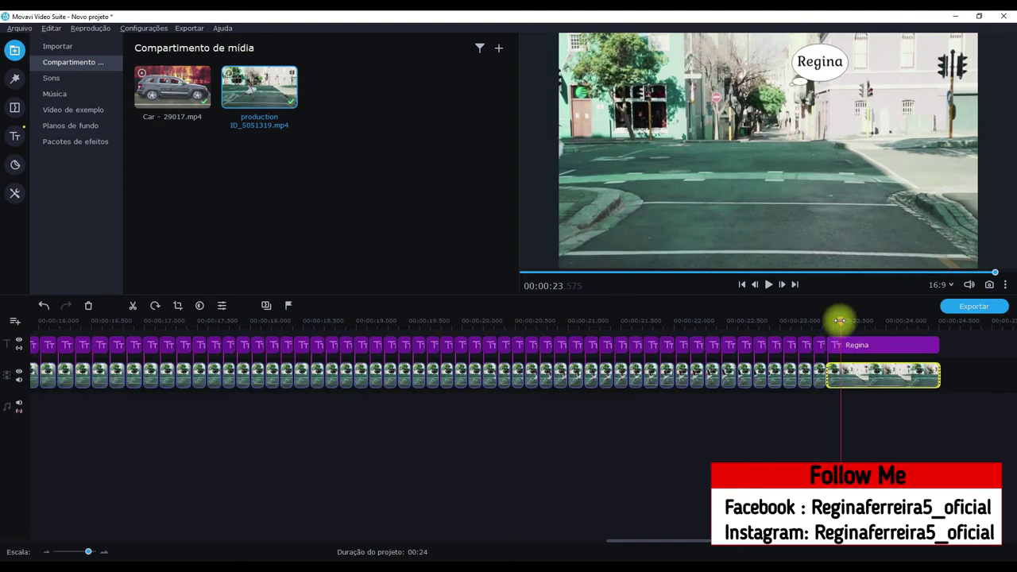
drag(840, 320, 818, 320)
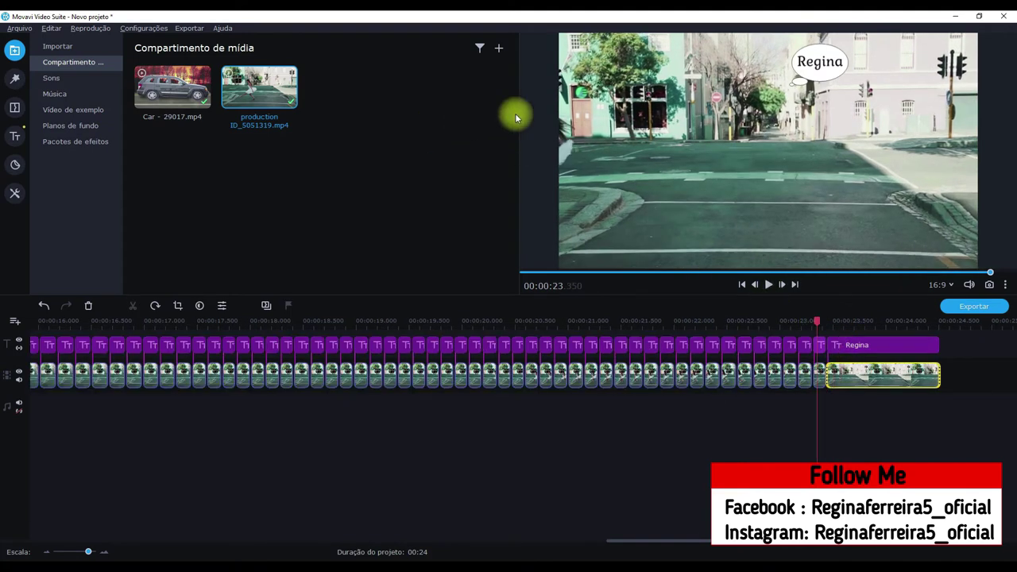
click(857, 381)
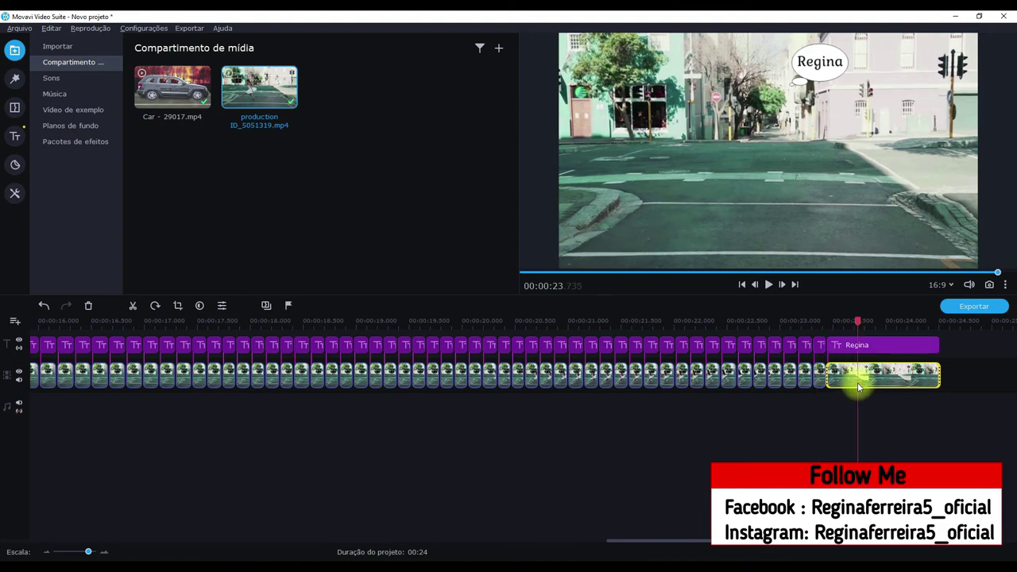
key(Delete)
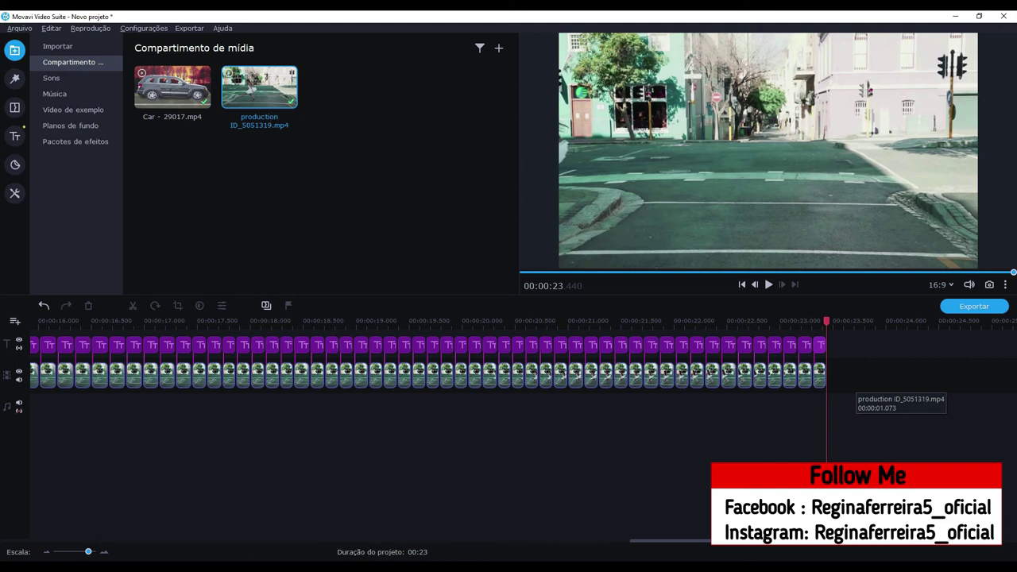
Step: Open the first short title segment after the car clip for editing
drag(682, 544, 506, 514)
click(456, 345)
click(457, 348)
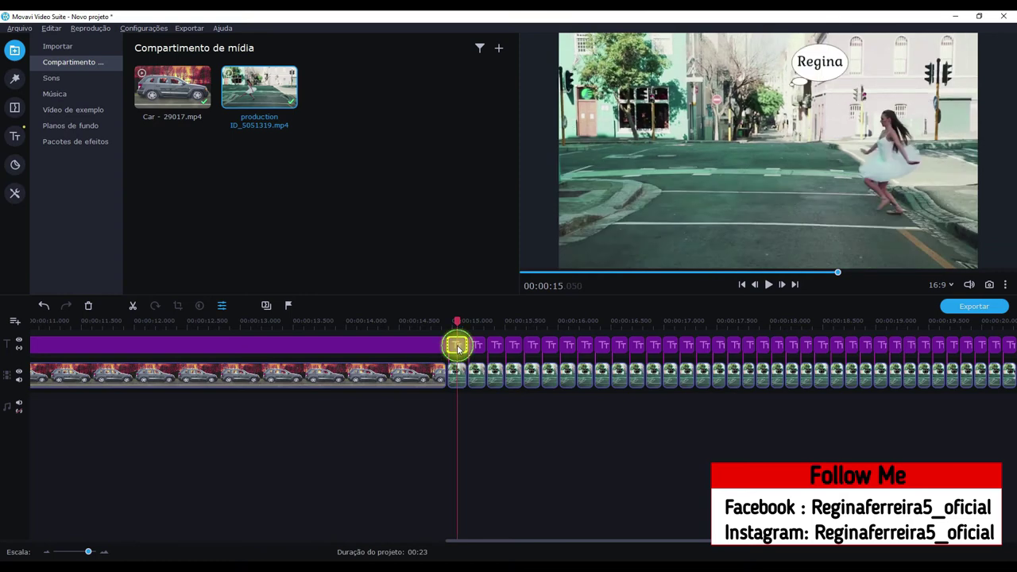
double_click(457, 347)
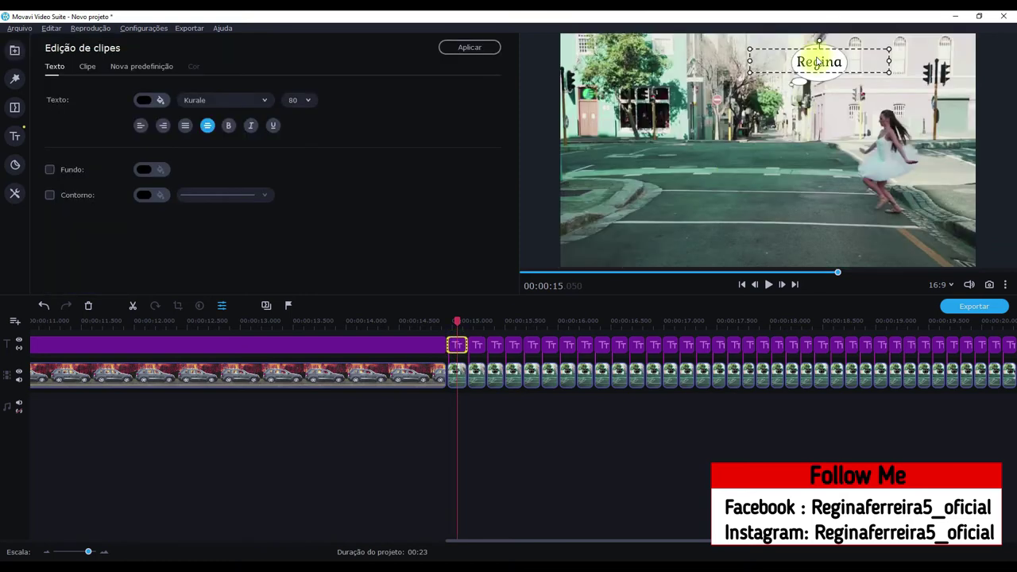
Step: Move the thought balloon of the first short title segment above the dancer's head and centre the name text inside it
click(814, 73)
drag(884, 77, 917, 89)
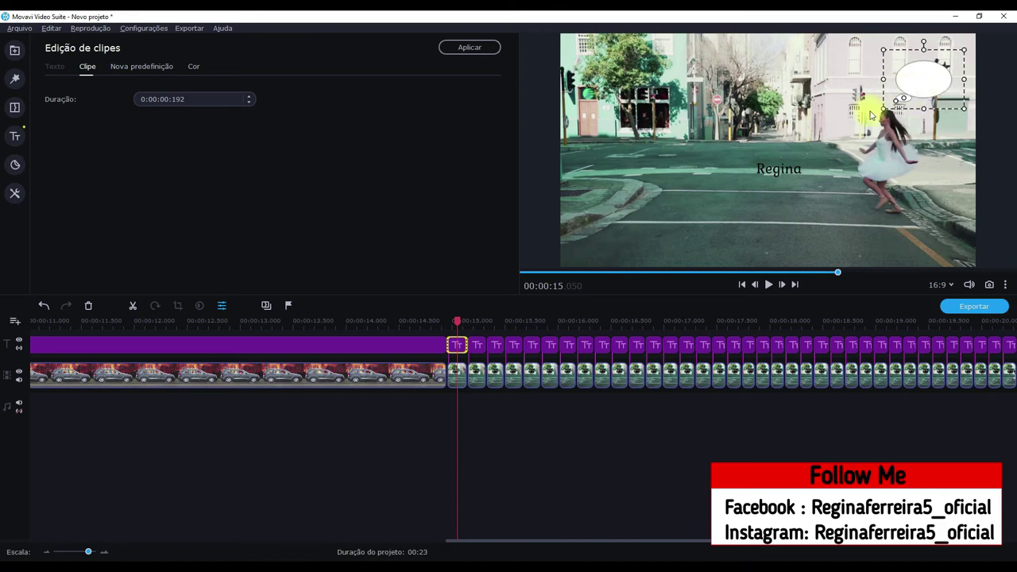
drag(937, 86, 934, 83)
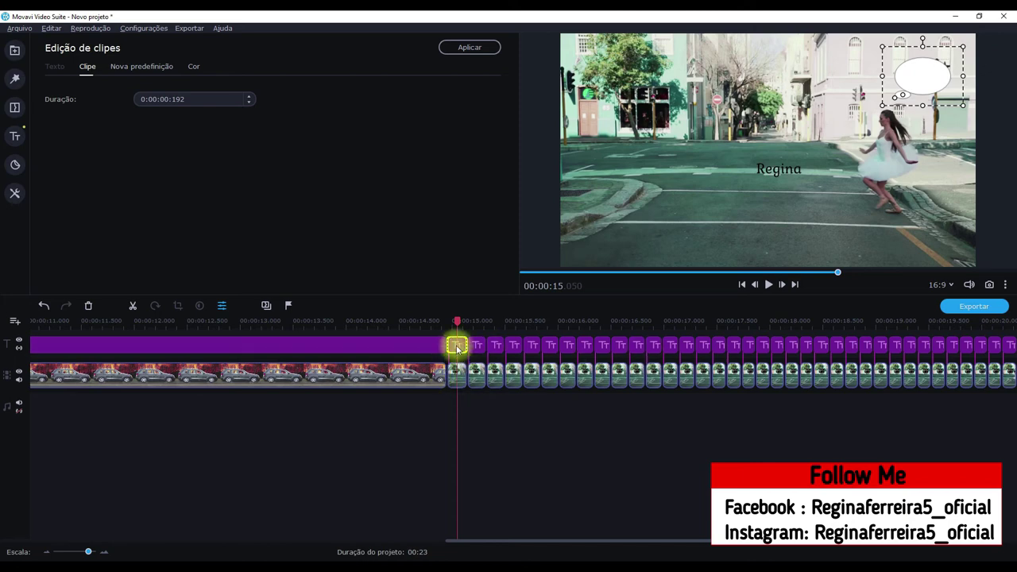
drag(779, 170, 927, 81)
drag(852, 87, 871, 85)
drag(936, 77, 931, 76)
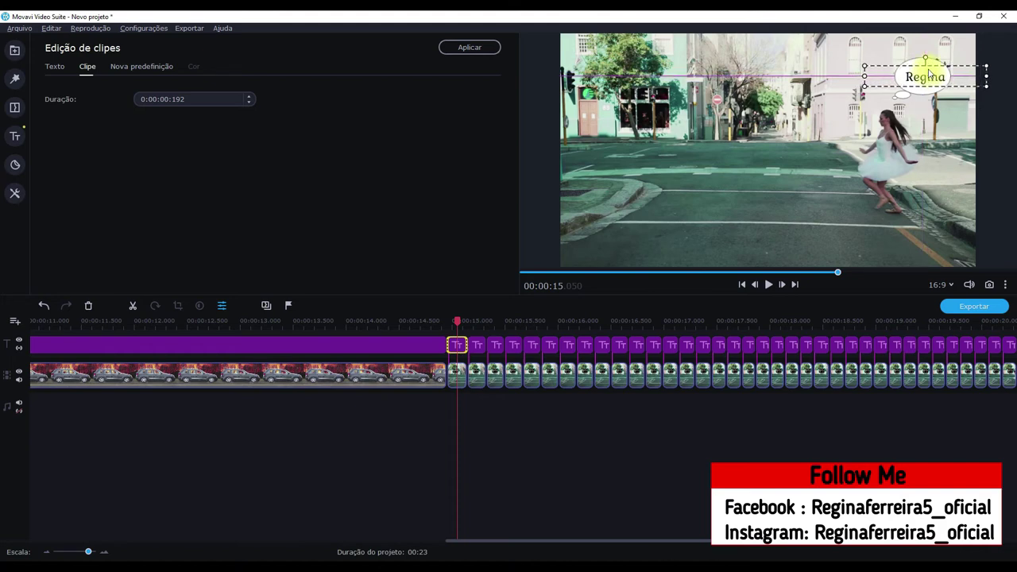
drag(931, 77, 926, 76)
drag(927, 76, 926, 76)
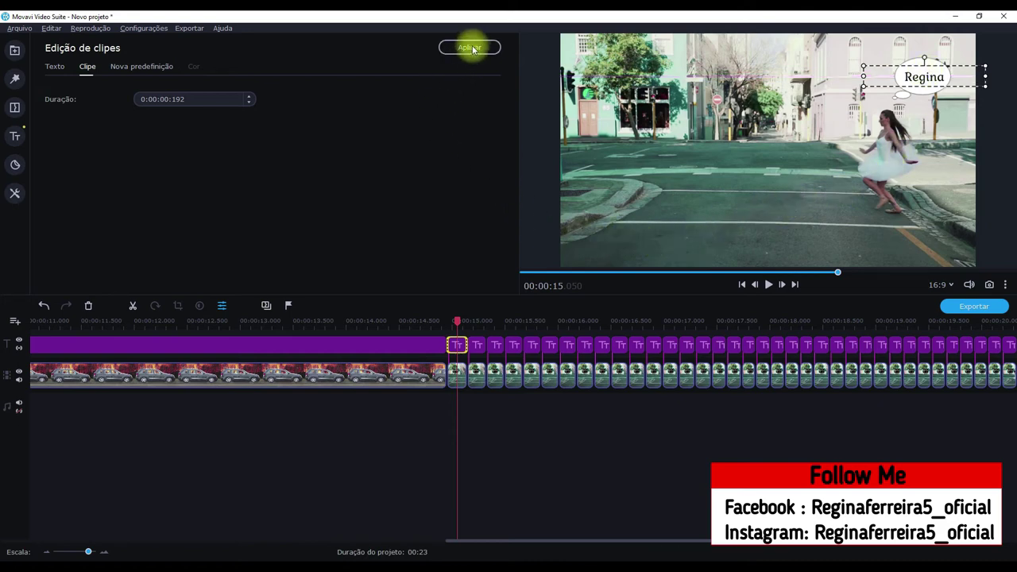
Step: Lower the first segment's balloon closer to the dancer's head, recentre the name inside it and apply the edit
mouse_move(923, 90)
mouse_down()
mouse_move(926, 99)
mouse_move(843, 89)
mouse_move(936, 93)
mouse_up()
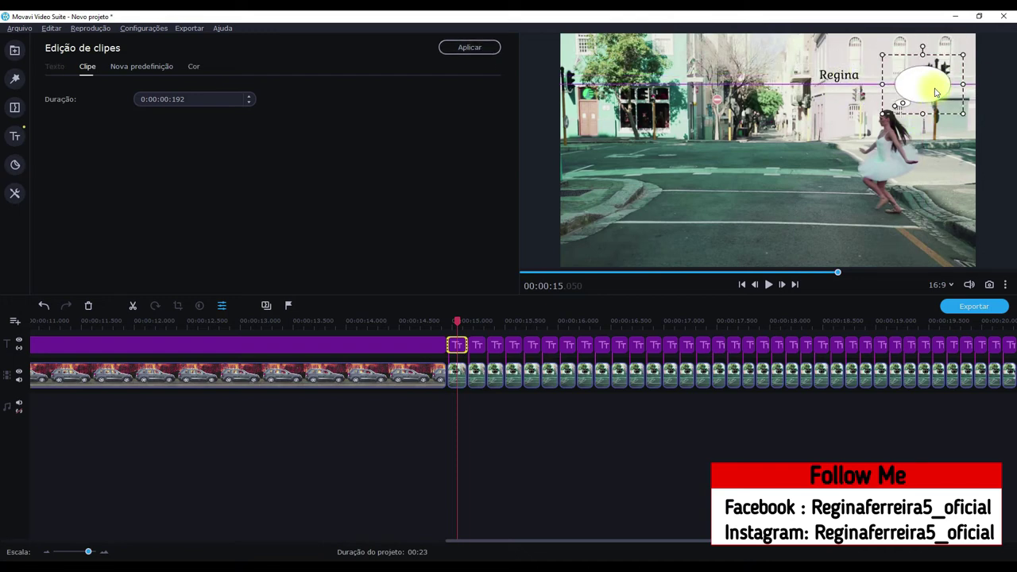
drag(837, 75, 920, 86)
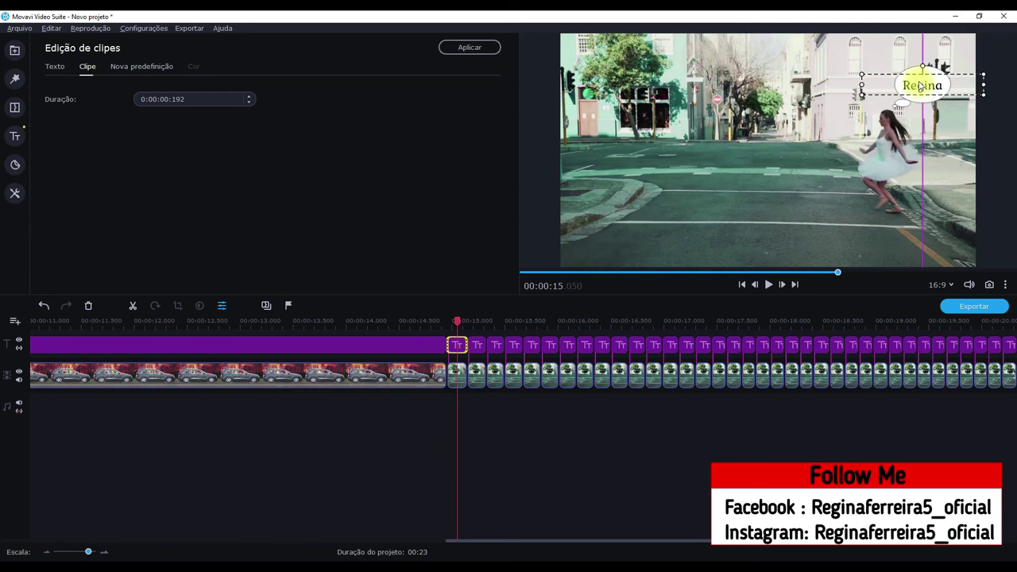
click(477, 48)
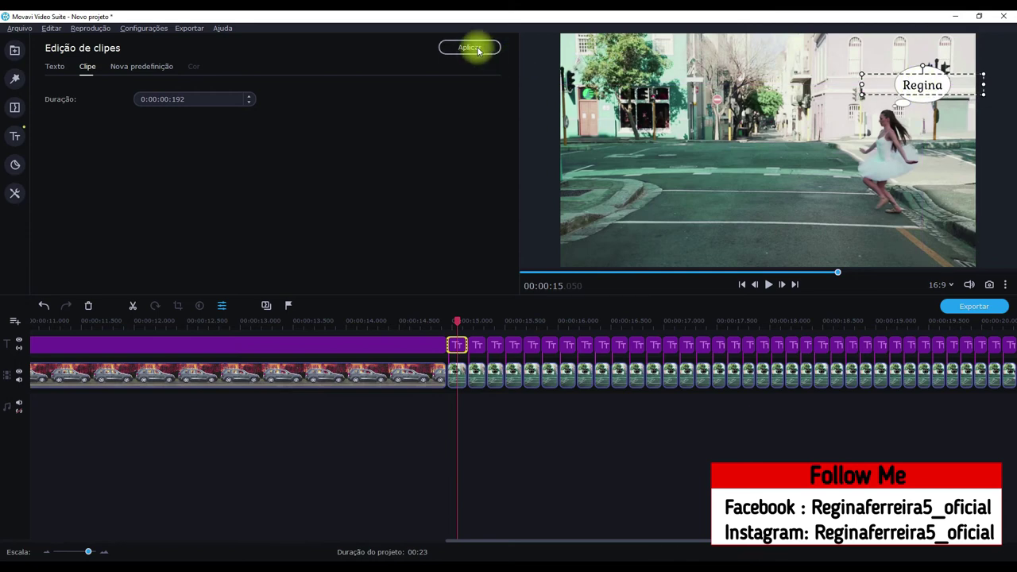
Step: In the second short title segment, at 00:00:15.225, move the balloon above the dancer's head, centre the name in it and apply
click(477, 346)
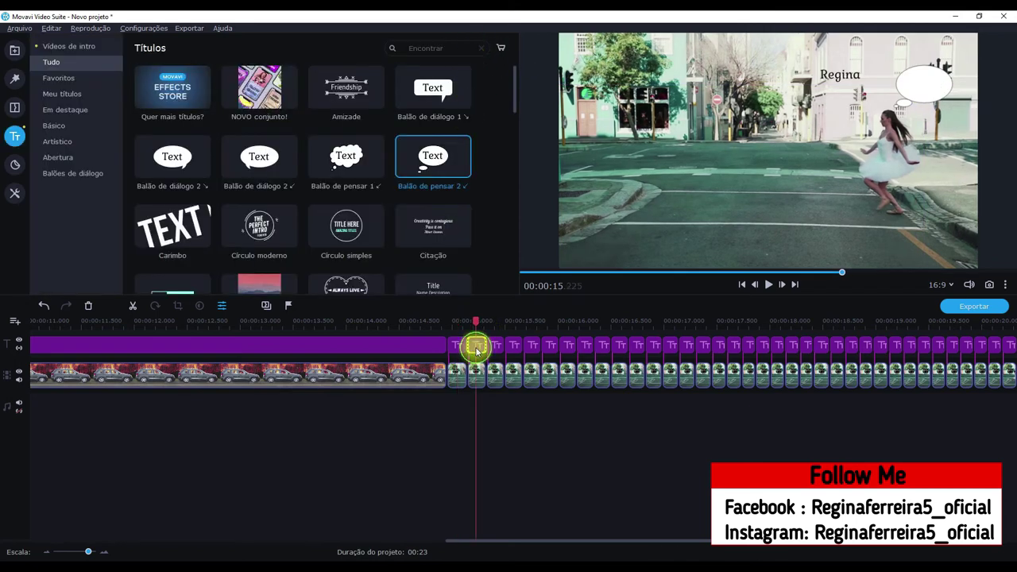
double_click(477, 347)
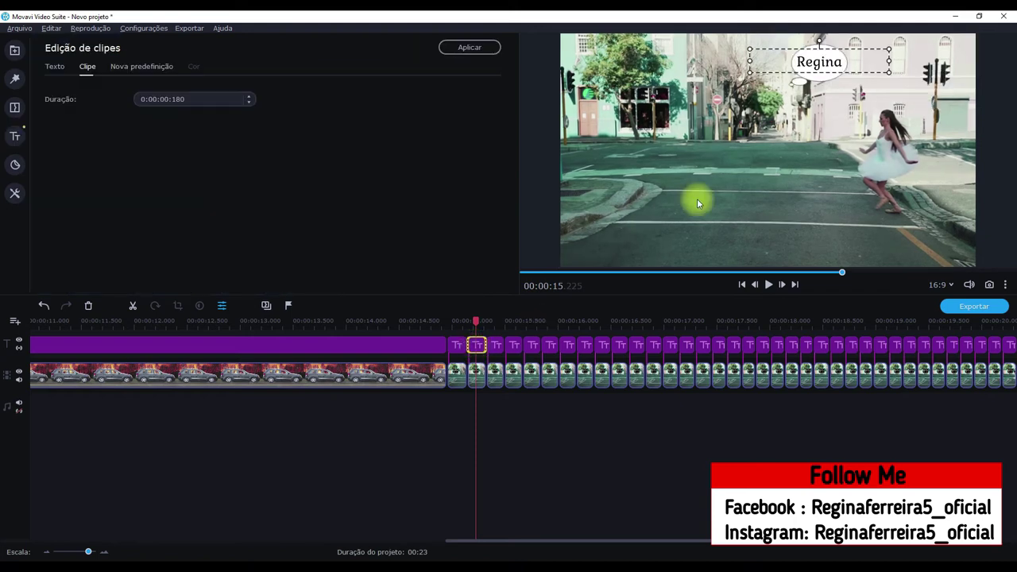
click(826, 68)
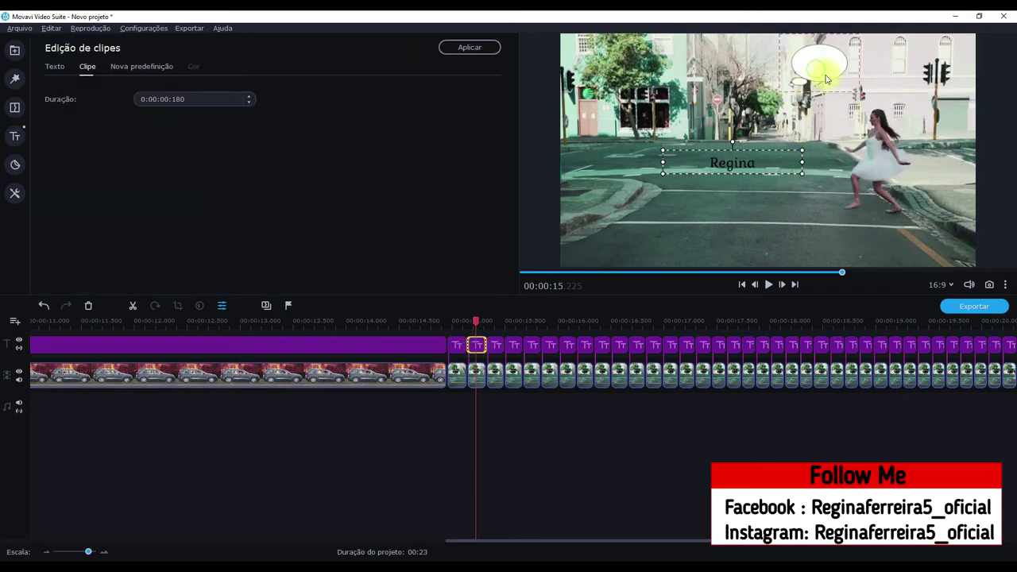
drag(820, 72, 911, 93)
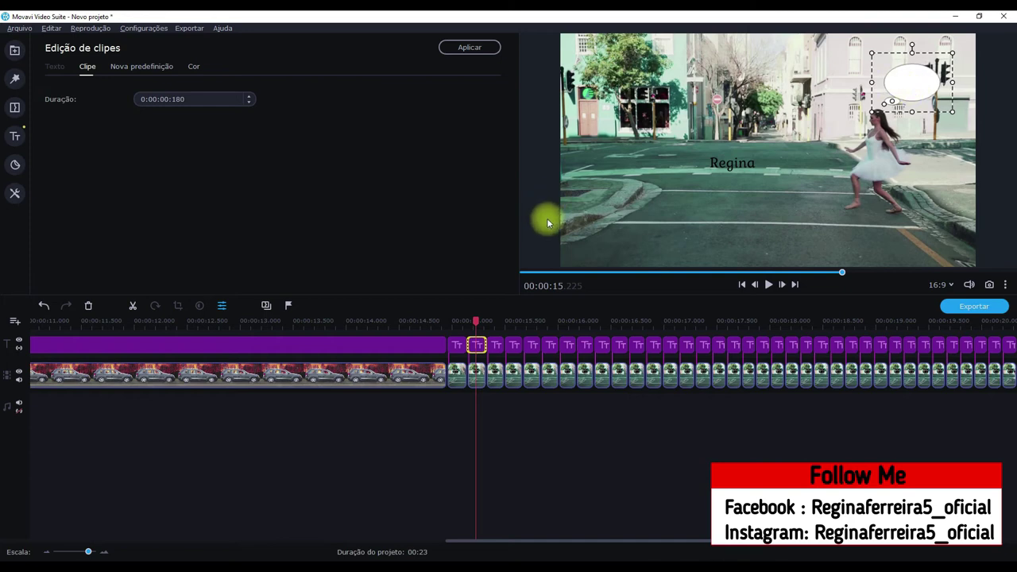
drag(743, 171, 925, 91)
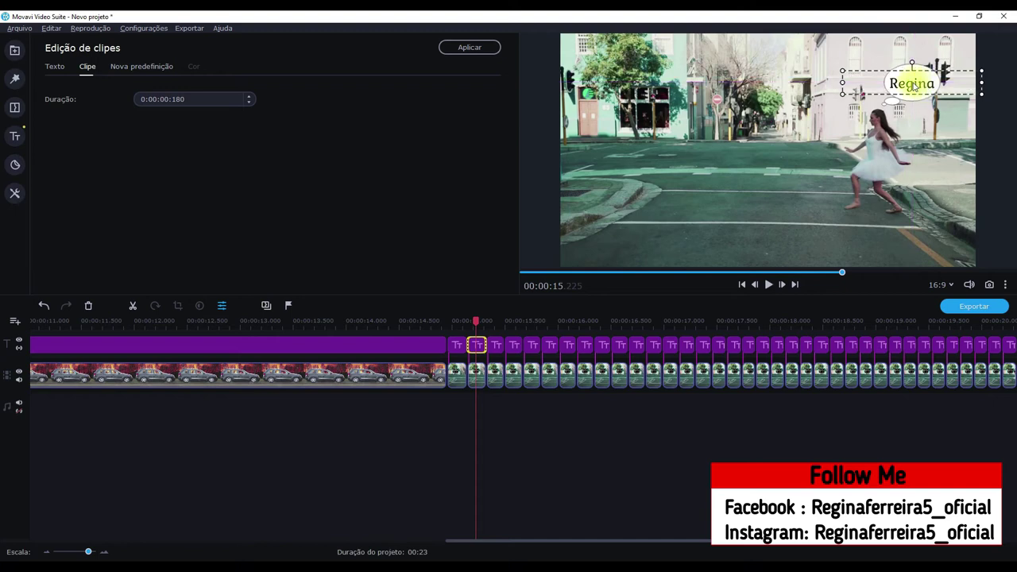
click(478, 50)
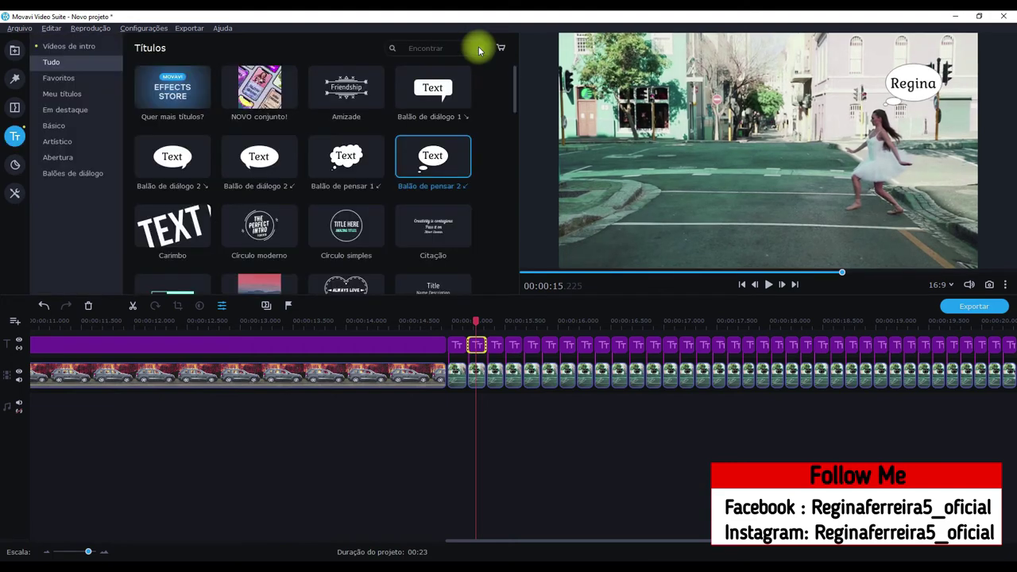
Step: In the third short title segment, at 00:00:15.415, place the balloon and its name text above the dancer's head and apply
double_click(497, 349)
drag(831, 61, 902, 89)
drag(751, 82, 911, 86)
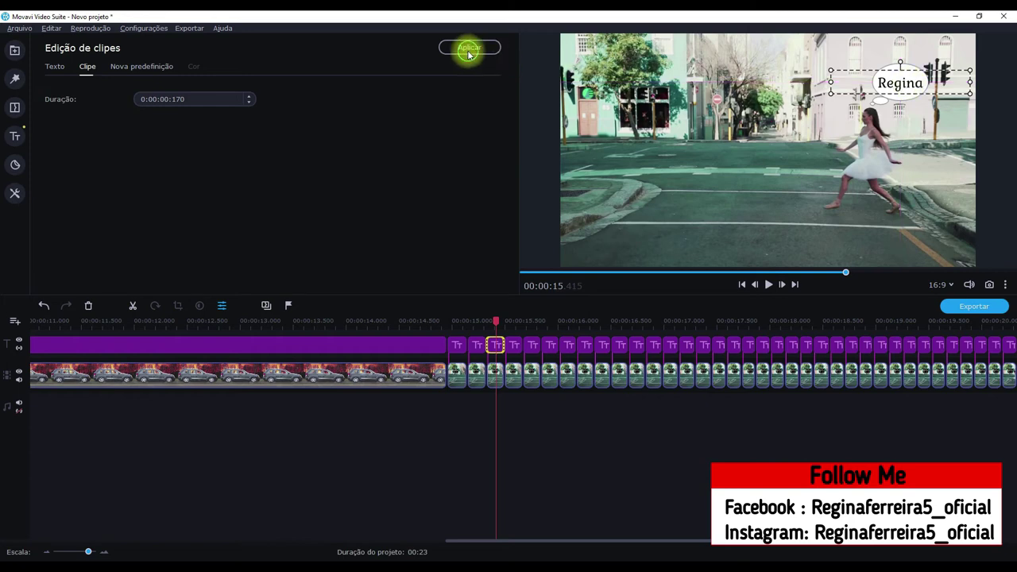
click(468, 46)
Step: In the fourth short title segment, at 00:00:15.600, move the balloon above the dancer's head, put the name back inside it and apply
double_click(513, 345)
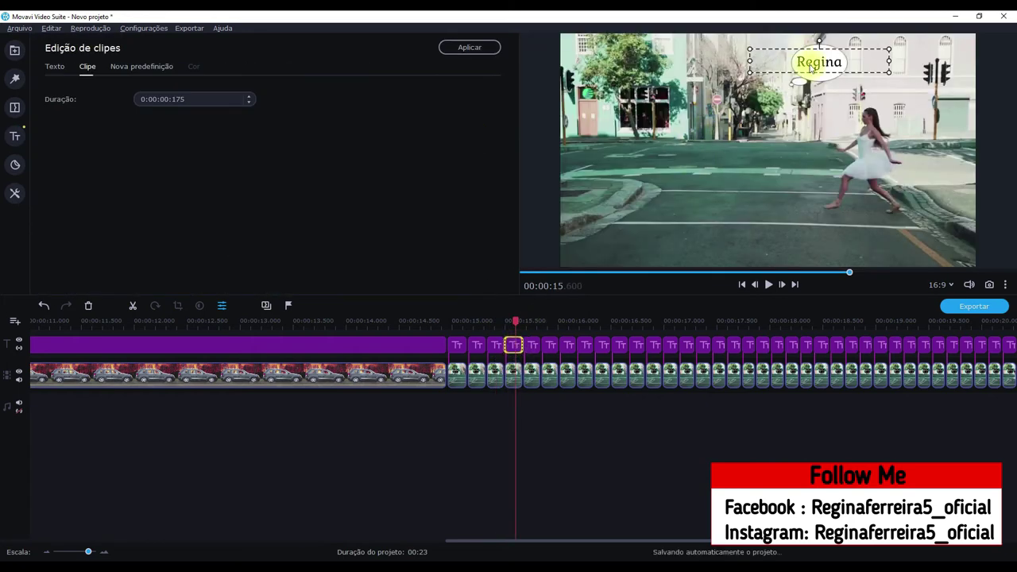
drag(811, 63, 719, 113)
drag(813, 68, 889, 86)
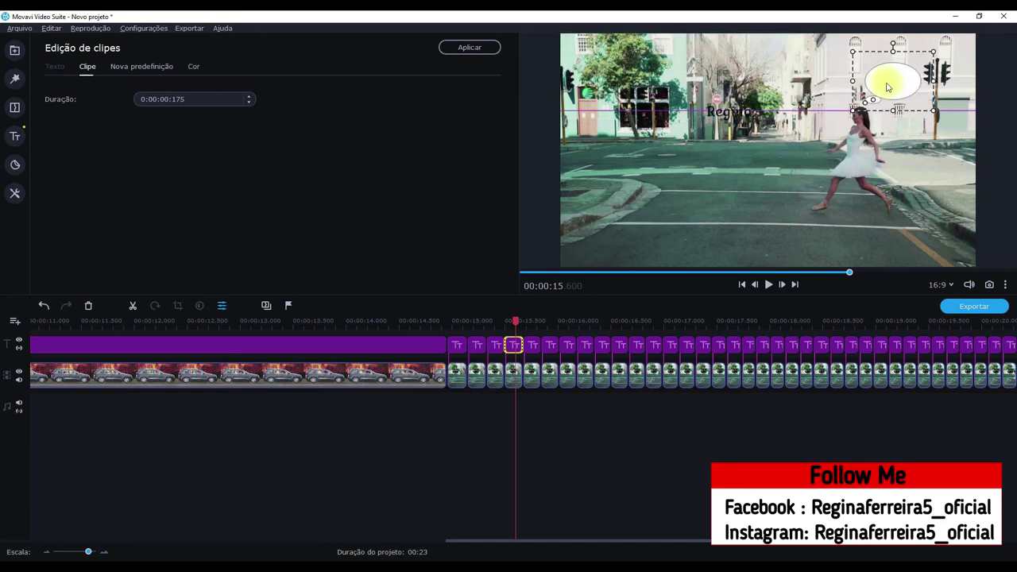
drag(723, 116, 893, 88)
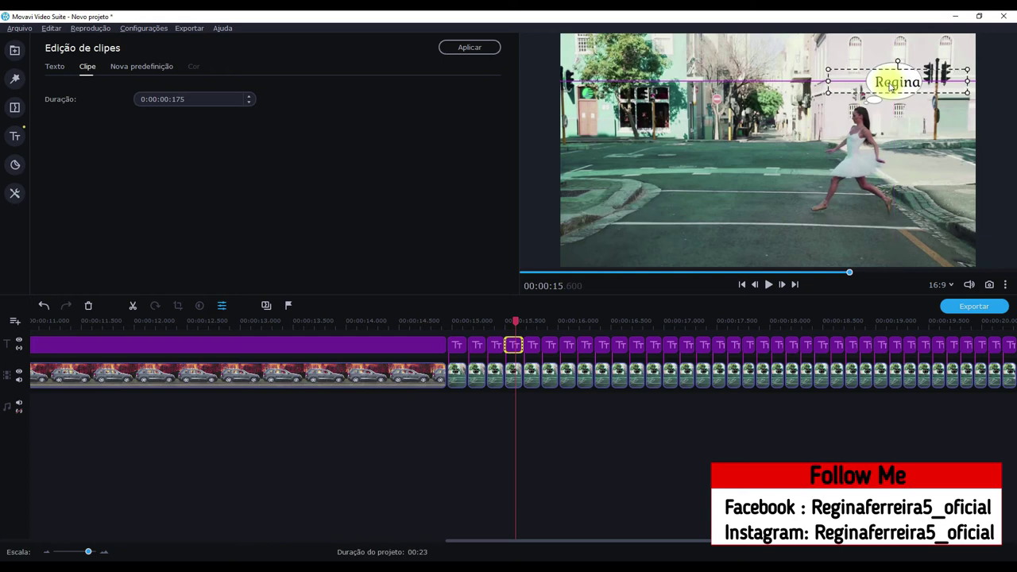
click(489, 53)
Step: In the fifth short title segment, at 00:00:15.780, shift the balloon and name text above the dancer's head and apply
double_click(535, 350)
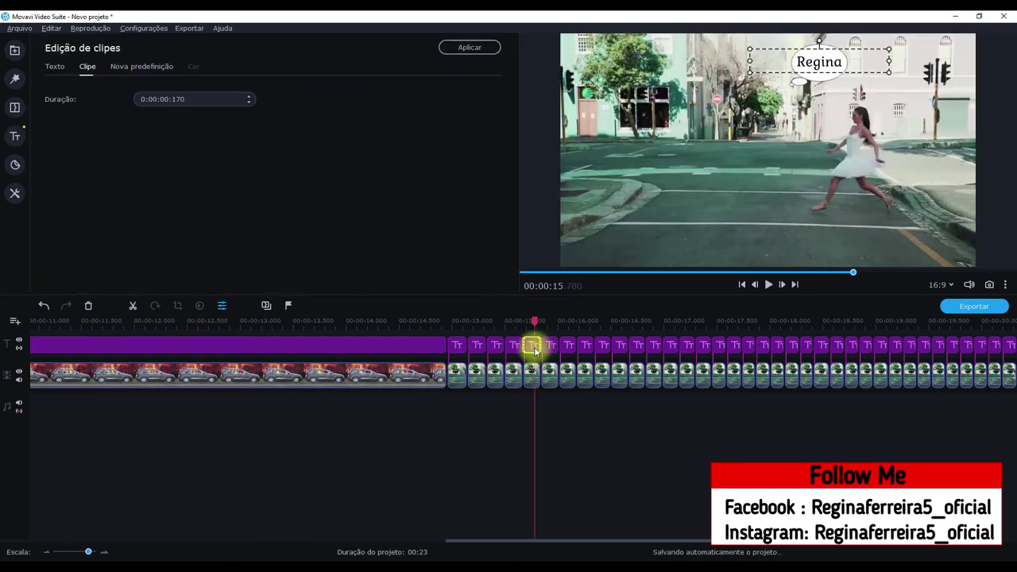
drag(802, 70, 870, 87)
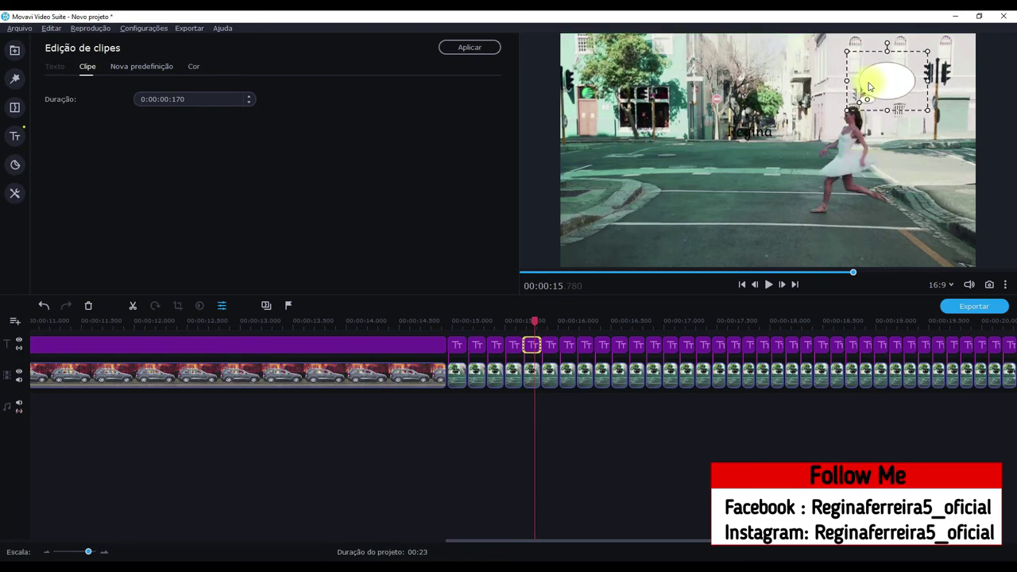
drag(745, 139, 887, 85)
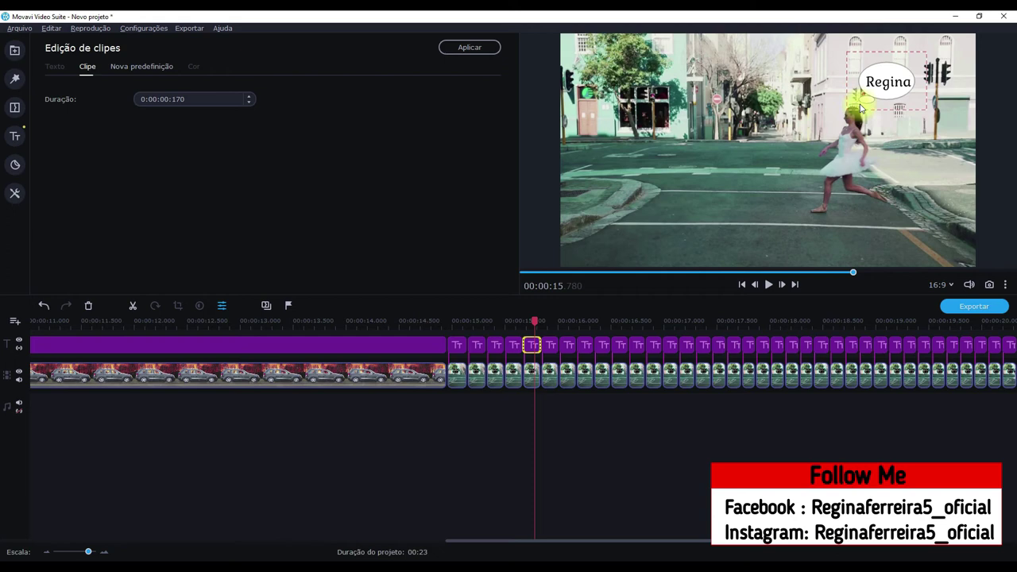
click(470, 49)
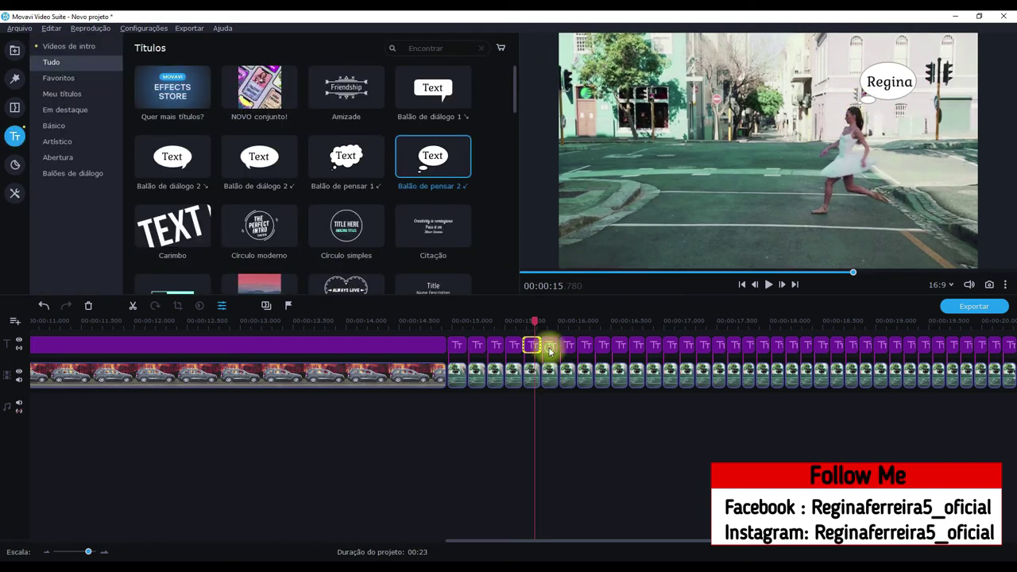
Step: In the sixth short title segment, at 00:00:15.915, position the balloon above the dancer's head, return the name to it and apply
double_click(548, 347)
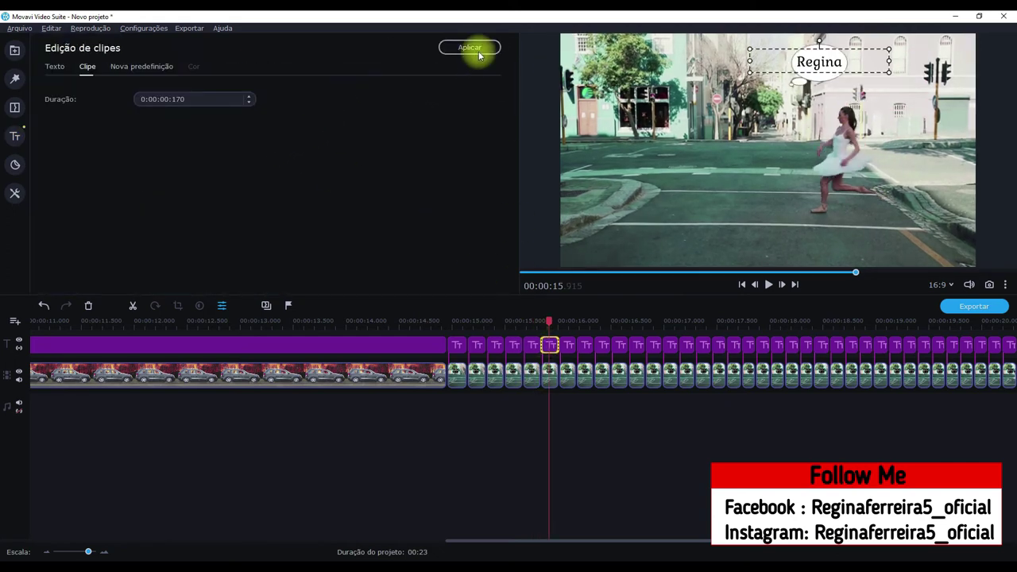
drag(819, 61, 768, 139)
drag(814, 74, 866, 90)
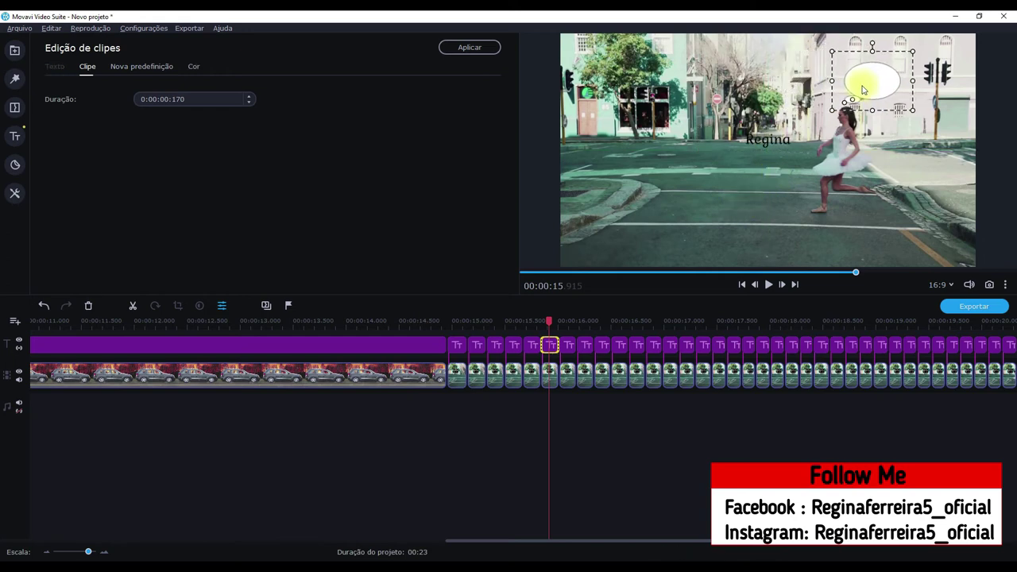
drag(864, 90, 868, 90)
drag(767, 139, 873, 89)
click(461, 47)
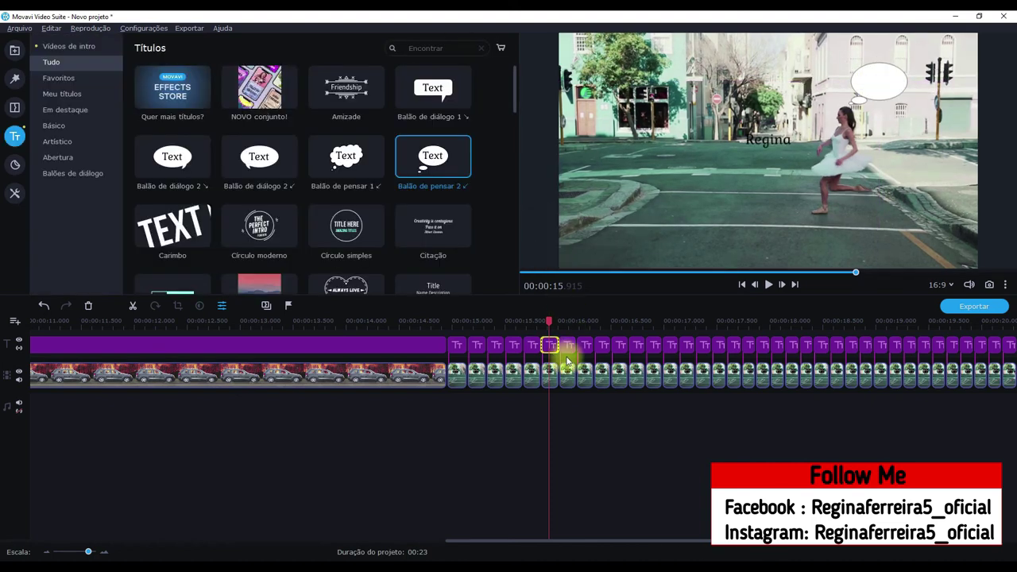
Step: Open the seventh short title segment, at 00:00:16.085, and move its thought balloon above the dancer's head
double_click(568, 347)
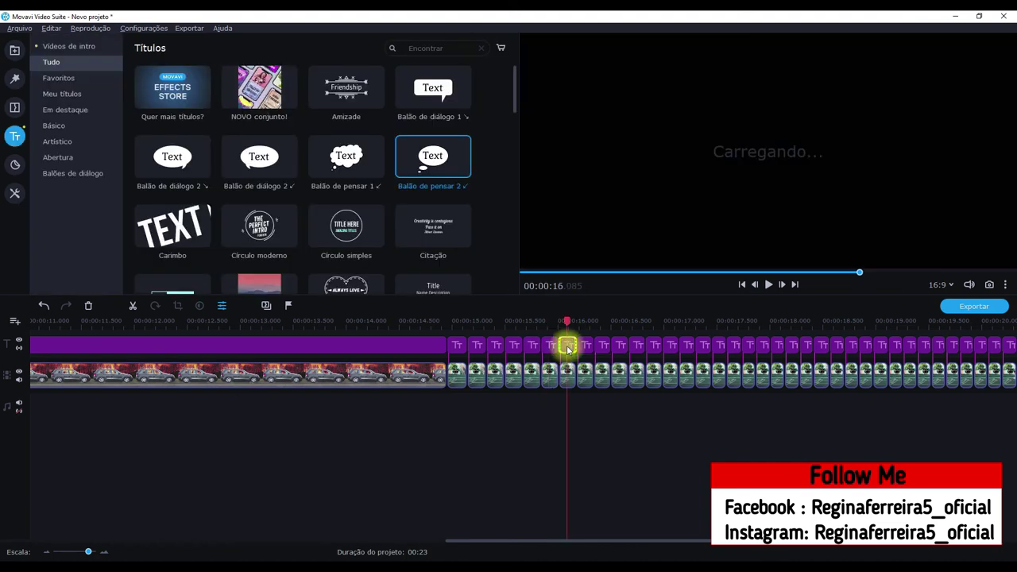
drag(827, 69, 869, 83)
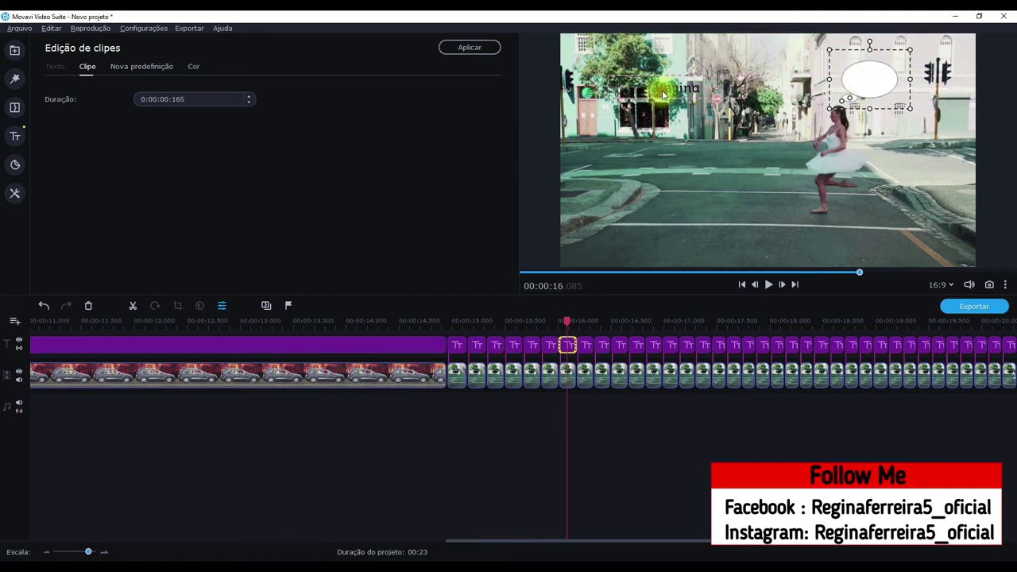
Step: In the eighth short title segment, at 00:00:16.260, place the balloon with the name centred inside it above the dancer's head and apply
click(586, 347)
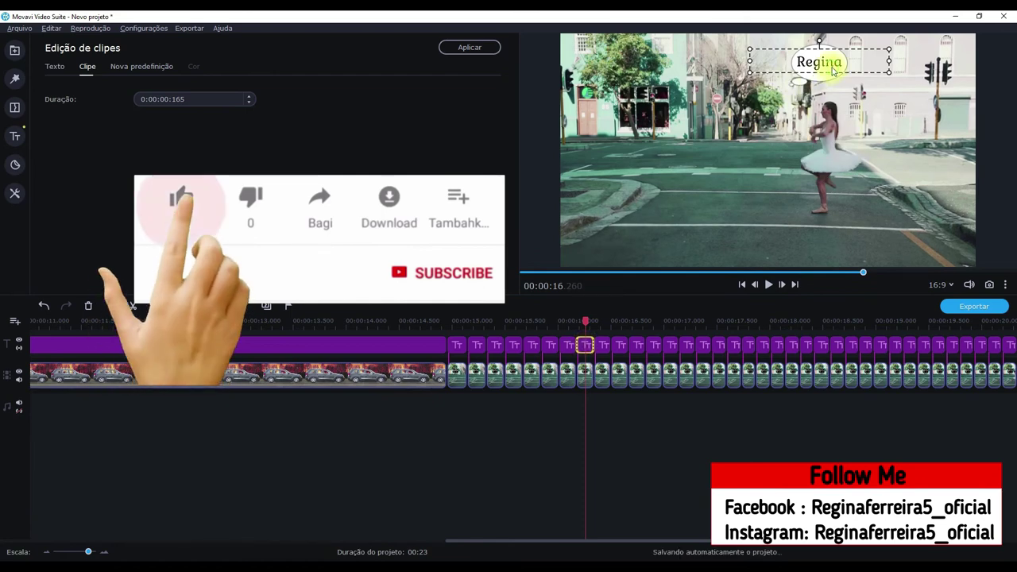
click(868, 77)
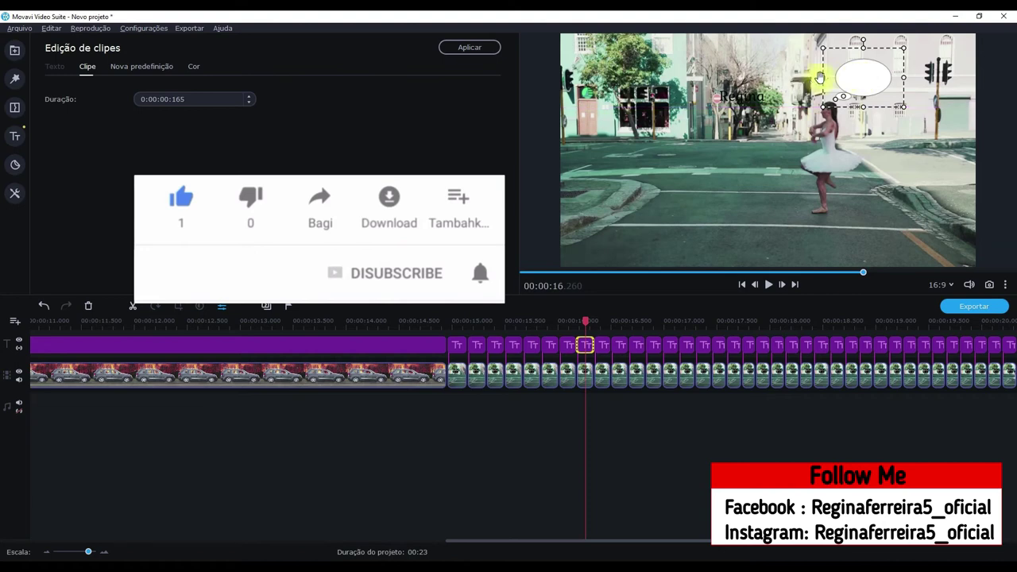
click(854, 79)
mouse_move(854, 80)
mouse_down()
mouse_move(872, 77)
mouse_move(866, 82)
mouse_up()
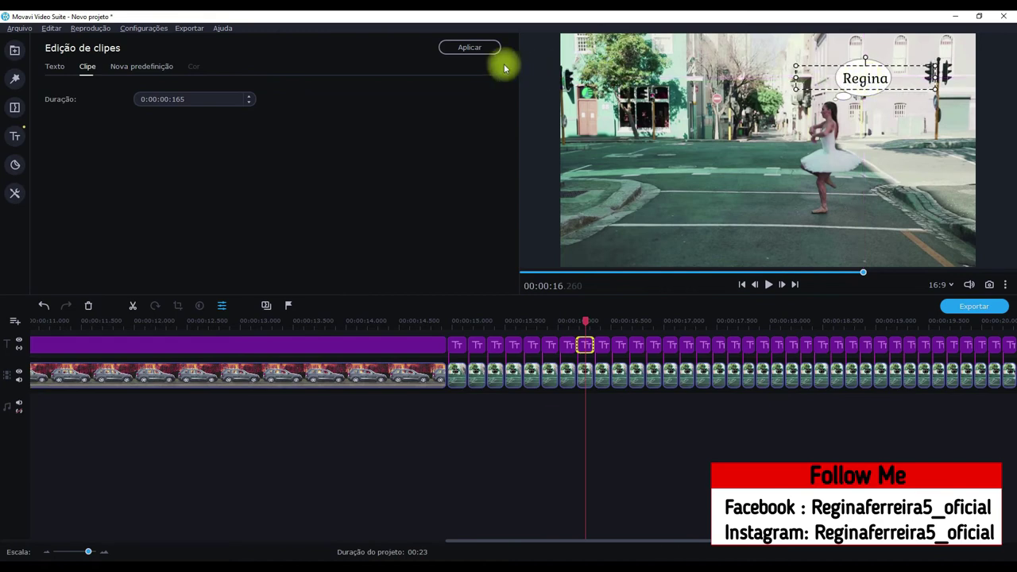
click(481, 49)
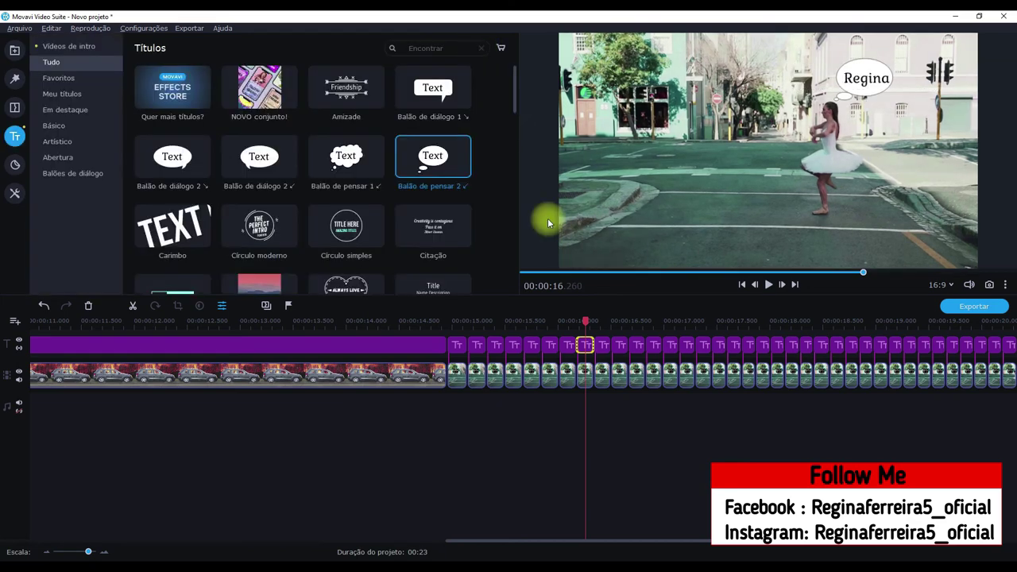
Step: In the ninth short title segment, at 00:00:16.440, move the name text aside, reposition the balloon above the dancer's head and apply
double_click(604, 347)
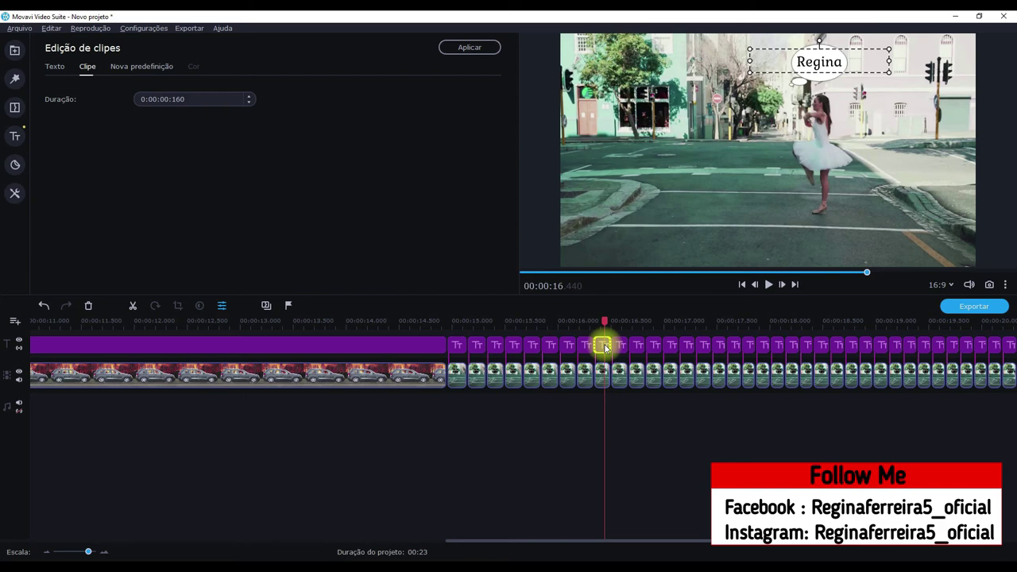
drag(818, 63, 703, 104)
click(817, 70)
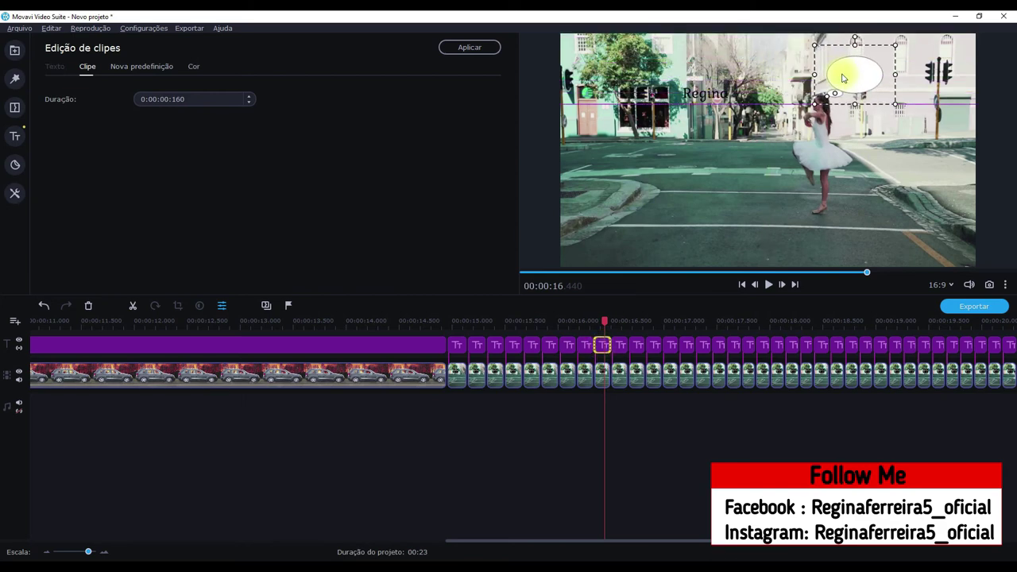
key(ctrl+z)
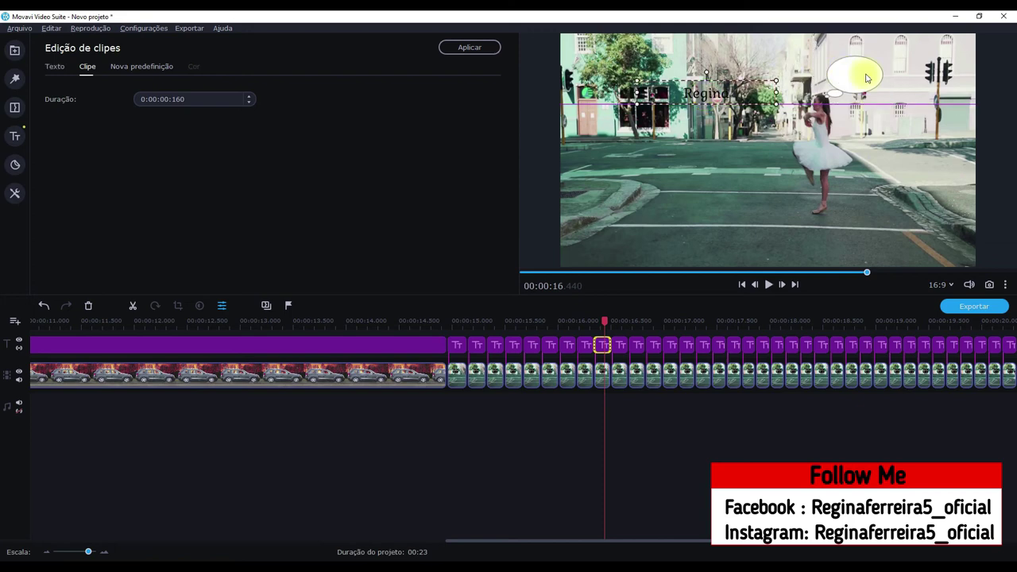
click(470, 46)
Step: Reposition the balloon of the tenth short title segment, at 00:00:16.585, above the dancer's head and apply the edit
double_click(620, 347)
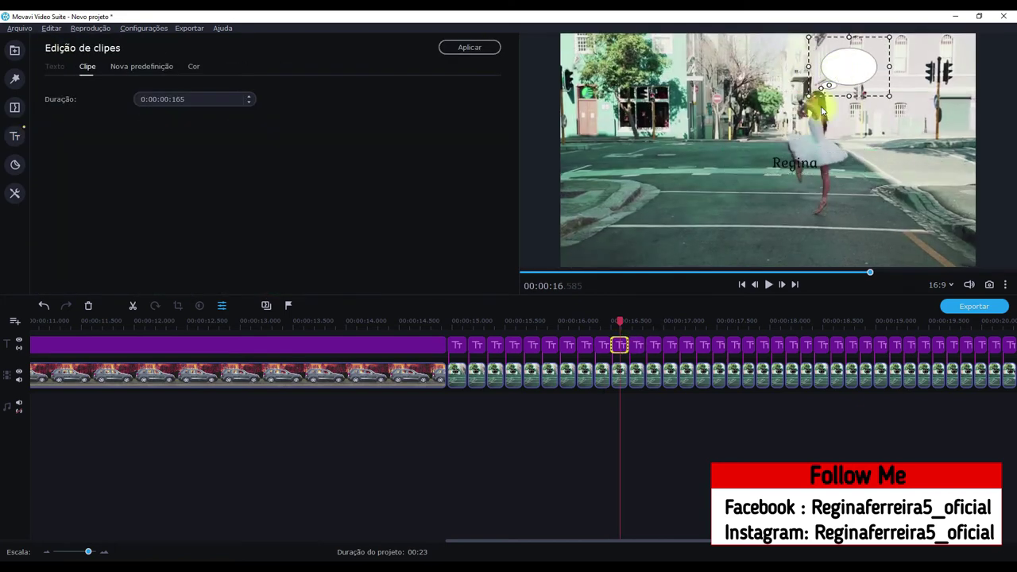
mouse_move(848, 67)
mouse_down()
mouse_move(806, 159)
mouse_move(772, 159)
mouse_move(859, 65)
mouse_up()
click(470, 47)
Step: In the title segments at 00:00:16.900 and 00:00:17.075, place the balloon with the name inside it above the dancer's head and apply
double_click(653, 347)
click(846, 61)
drag(767, 154, 848, 53)
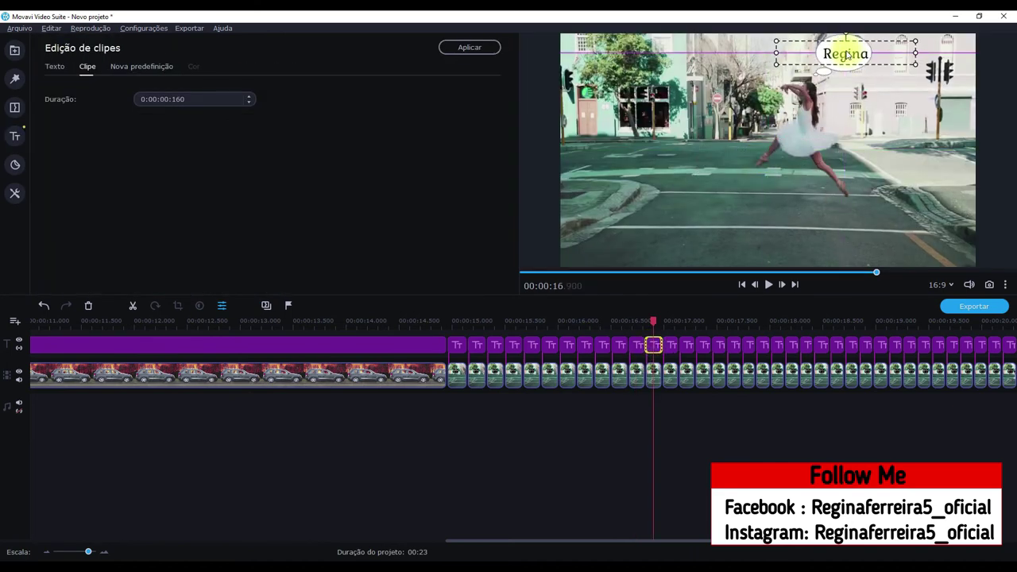
click(470, 46)
double_click(671, 347)
click(833, 49)
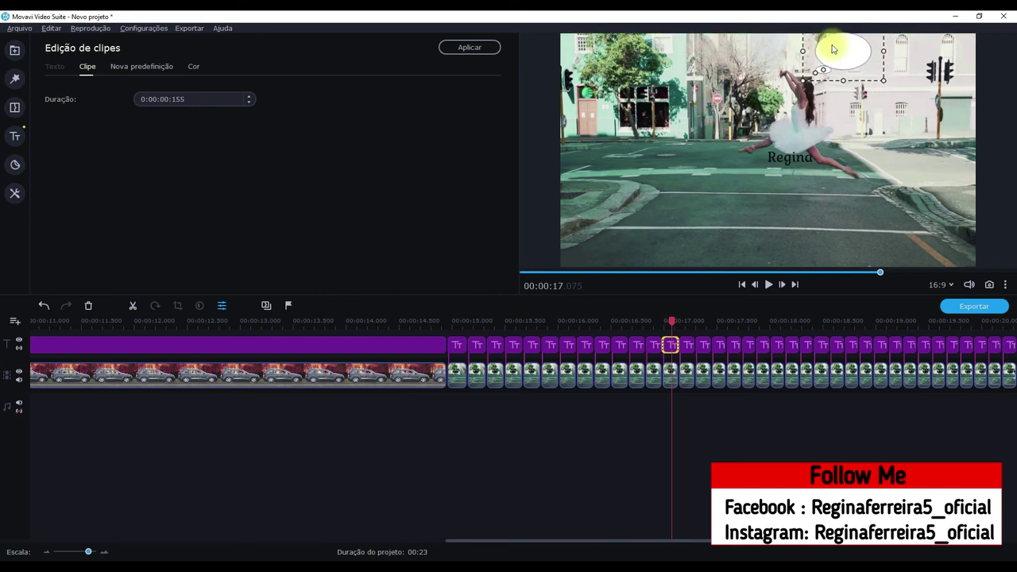
drag(790, 157, 840, 50)
click(469, 46)
Step: Reposition the balloon and name above the dancer in the following title segment and the one at 00:00:17.385, applying each edit
double_click(687, 347)
click(832, 67)
click(845, 142)
click(470, 46)
double_click(702, 346)
click(824, 68)
drag(786, 143, 824, 47)
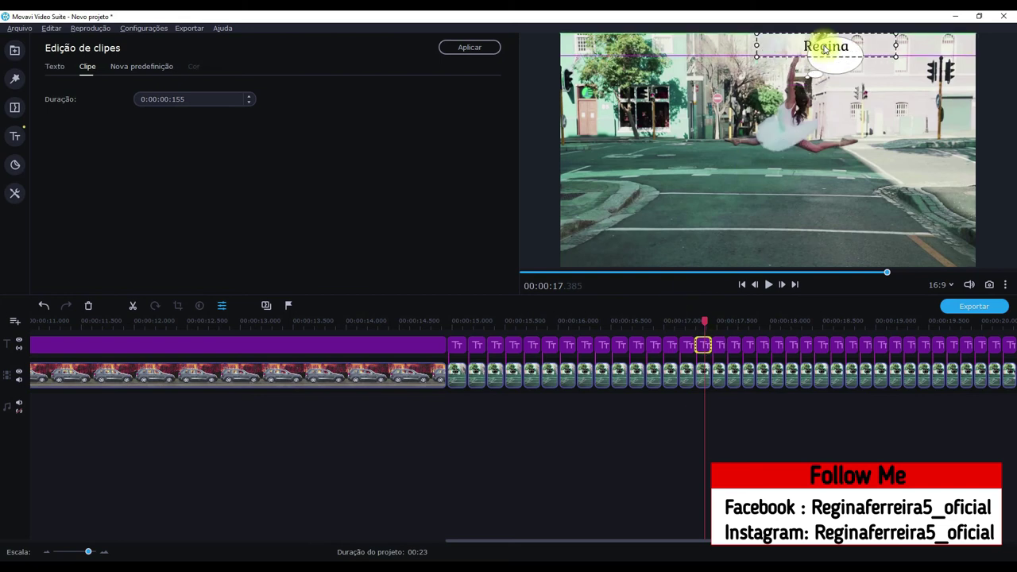
click(470, 47)
Step: Move the balloon and name above the leaping dancer in the title segments at 00:00:17.515 and 00:00:17.665
double_click(718, 344)
click(839, 68)
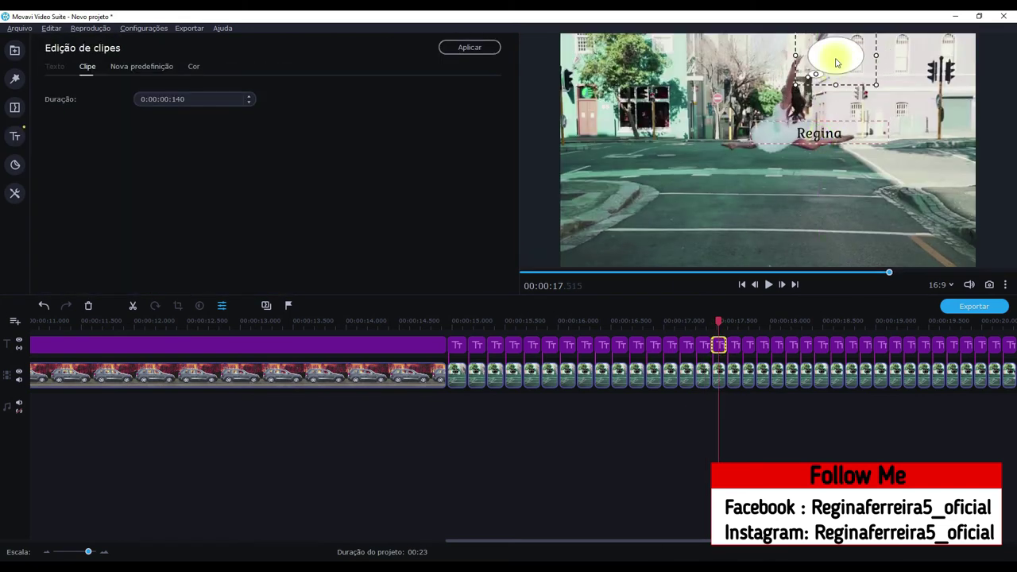
click(469, 47)
double_click(734, 345)
click(835, 68)
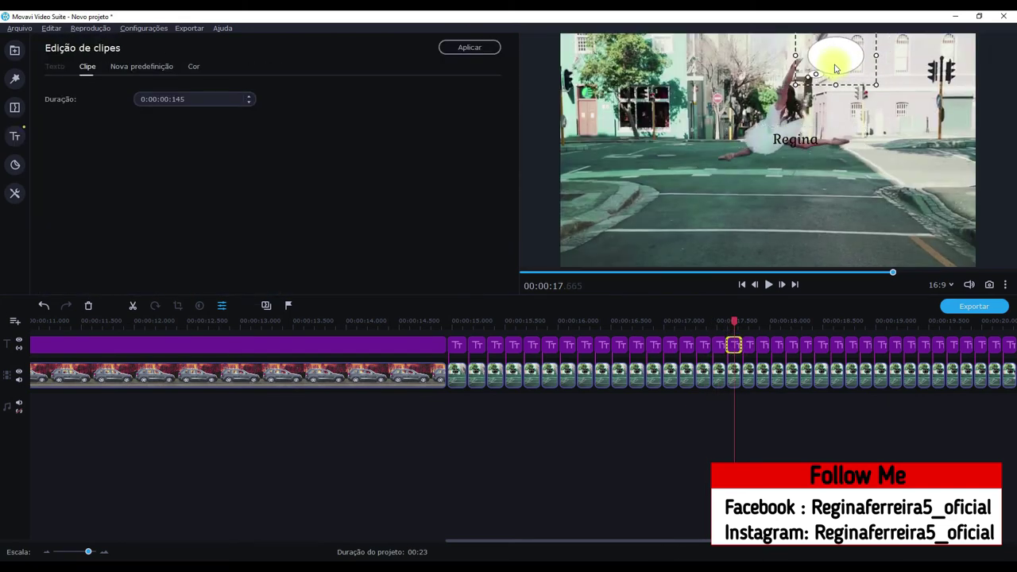
Step: Reposition the balloon and name above the dancer in the title segment at 00:00:17.810 and the one right after it, applying each edit
double_click(748, 345)
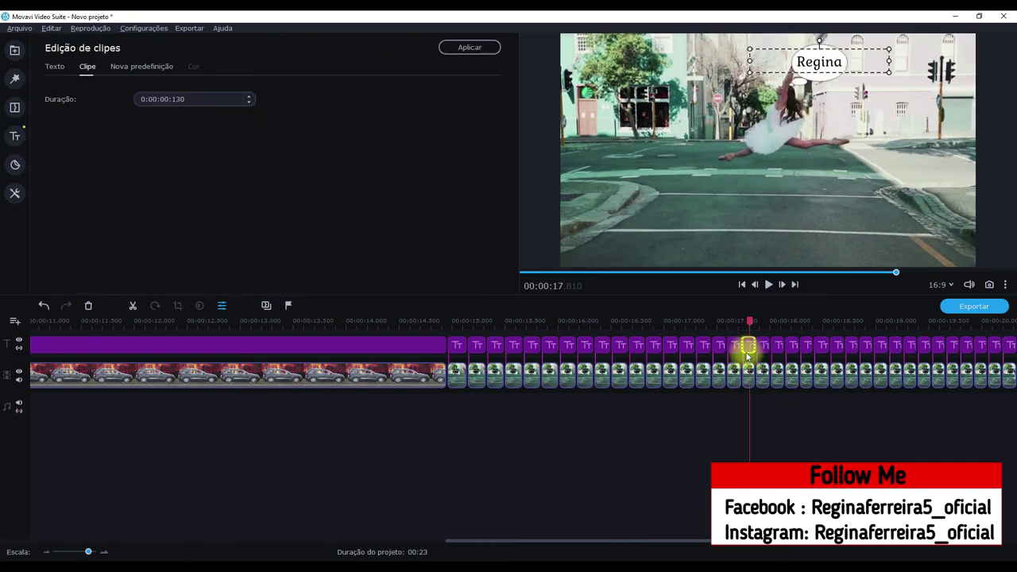
click(831, 61)
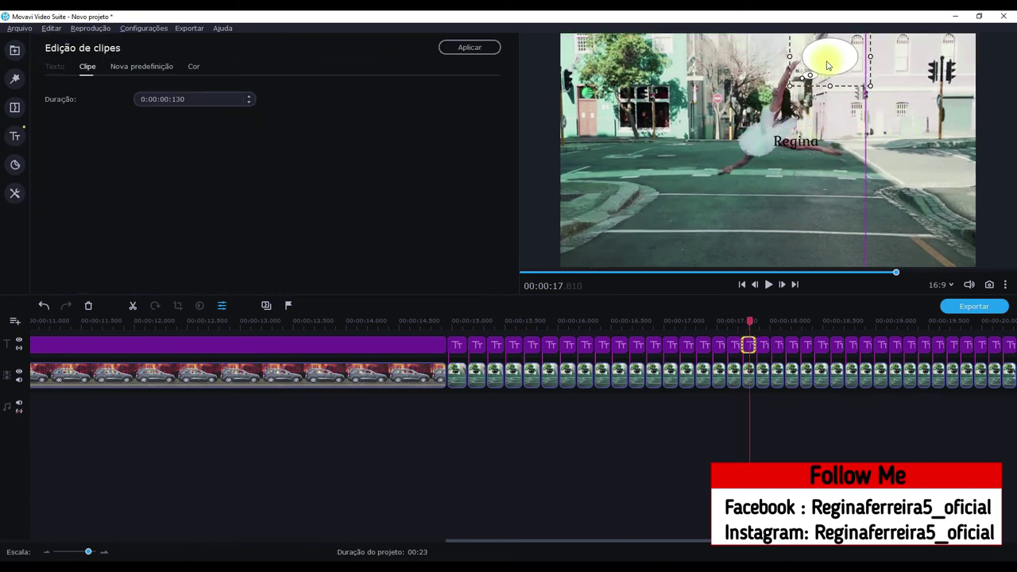
click(830, 66)
click(469, 47)
double_click(763, 345)
click(844, 70)
drag(779, 151, 822, 58)
click(470, 46)
Step: Place the balloon with its name above the dancer's head in the next title segment and the one at 00:00:18.200, applying both
double_click(777, 345)
click(814, 140)
click(811, 64)
drag(819, 136, 818, 62)
click(469, 47)
double_click(792, 345)
click(792, 62)
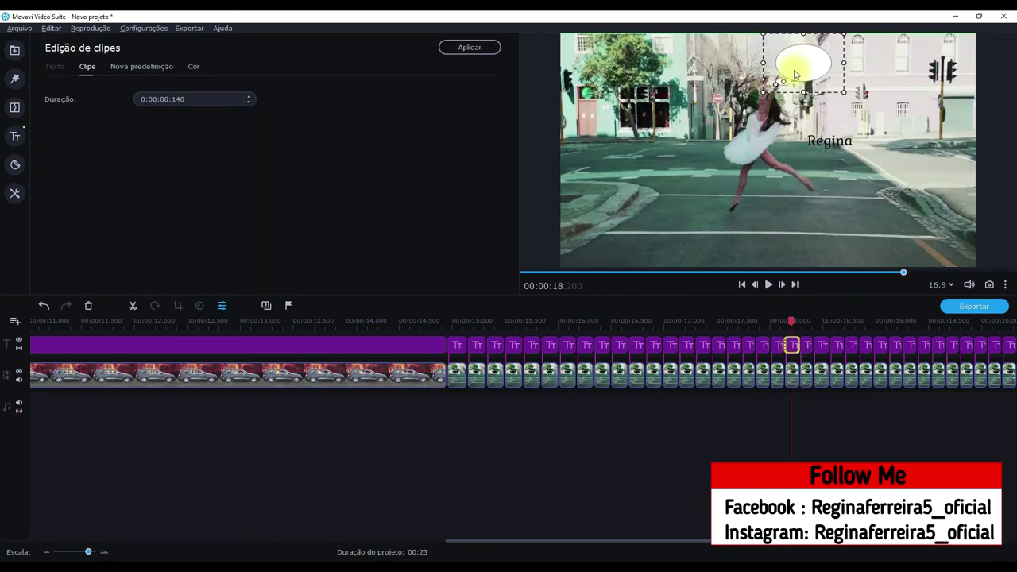
drag(829, 141, 822, 54)
click(470, 46)
Step: In the title segments at 00:00:18.355 and 00:00:18.495, move the balloon above the dancer's head, put the name inside it and apply
double_click(806, 345)
click(795, 60)
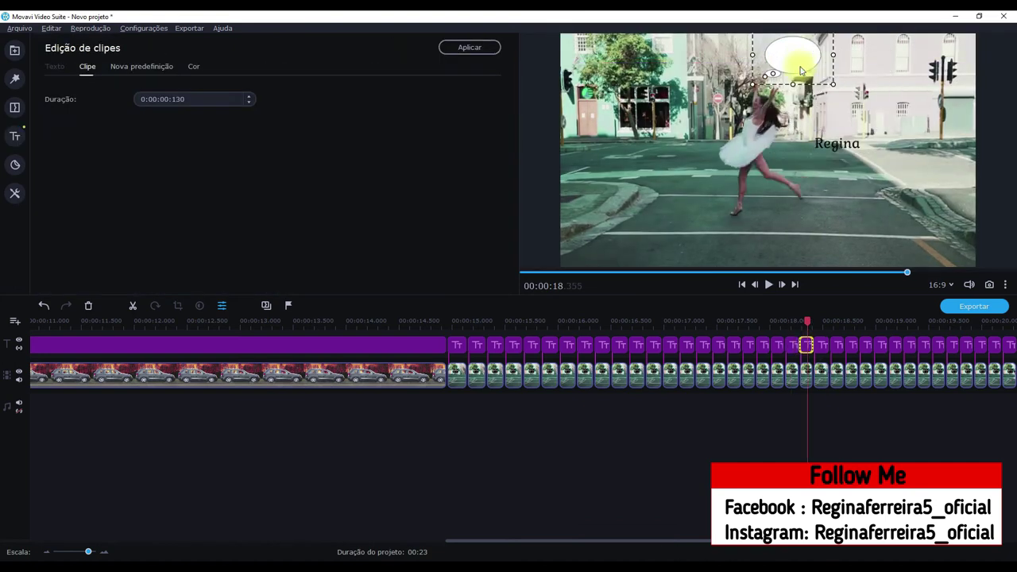
click(470, 47)
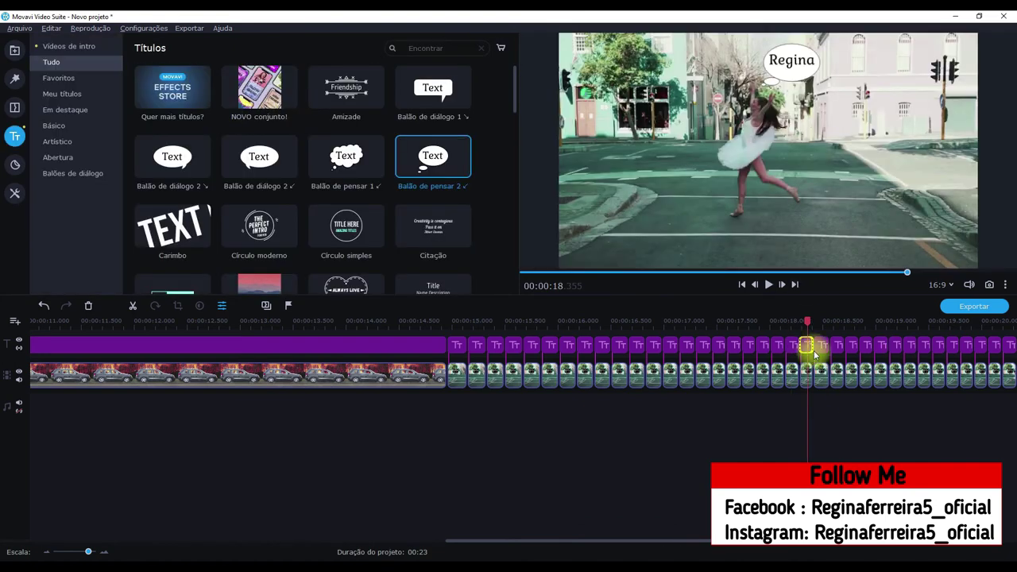
double_click(822, 345)
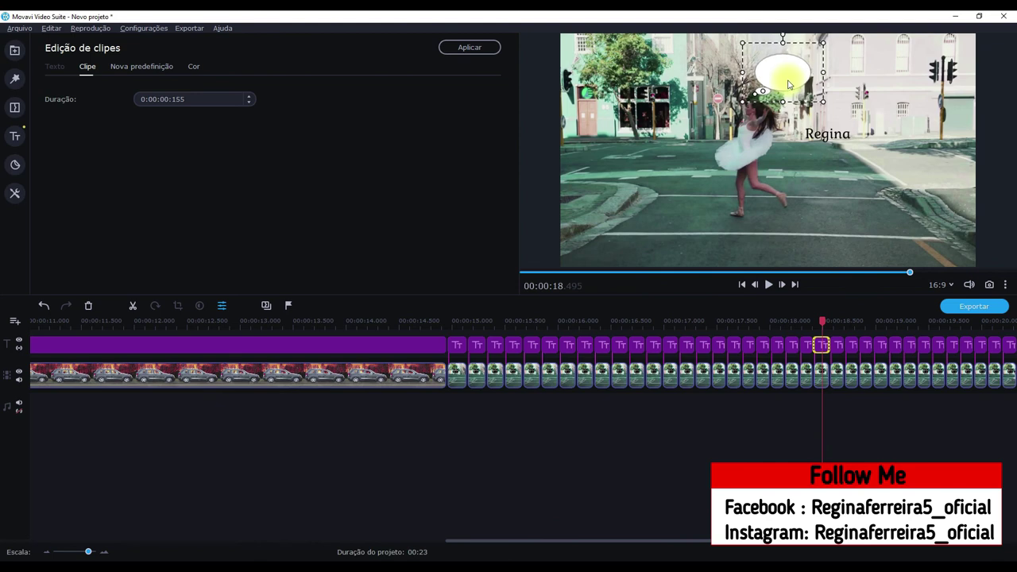
drag(827, 135, 784, 71)
click(469, 47)
Step: Reposition the balloon and name above the dancer's head in the two title segments following 00:00:18.495 and apply each edit
double_click(836, 345)
click(833, 137)
drag(839, 122, 789, 70)
click(469, 47)
double_click(852, 345)
click(759, 93)
click(470, 46)
Step: Place the balloon and name above the dancer's head in the two title segments just before 00:00:19.190 and apply each edit
double_click(866, 345)
drag(844, 136, 777, 76)
click(470, 47)
double_click(881, 345)
click(765, 80)
drag(823, 188, 761, 79)
click(469, 46)
Step: Move the balloon above the dancer's head and centre the name in it for the title segments at 00:00:19.190 and 00:00:19.330
double_click(896, 345)
drag(842, 125, 760, 76)
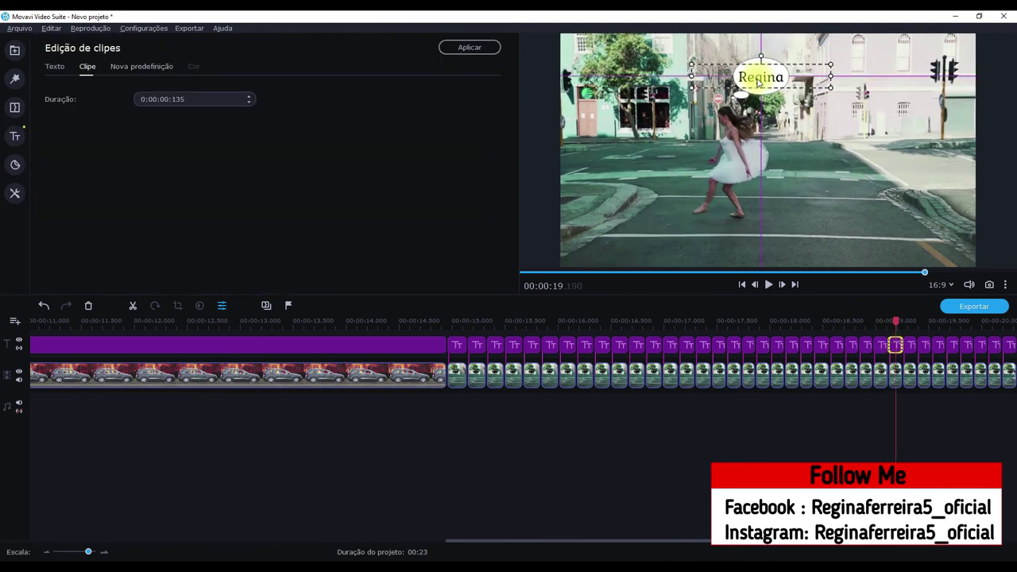
click(470, 47)
double_click(910, 345)
click(747, 79)
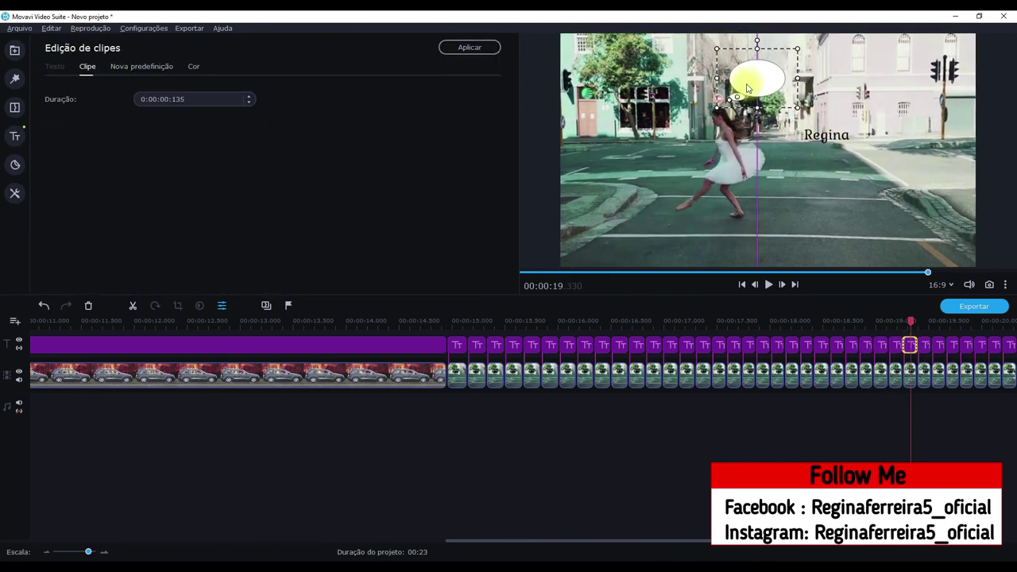
drag(826, 135, 743, 76)
Step: Align the balloon and name above the dancer's head in the next title segment and the one at 00:00:19.605
double_click(924, 345)
click(472, 46)
double_click(937, 344)
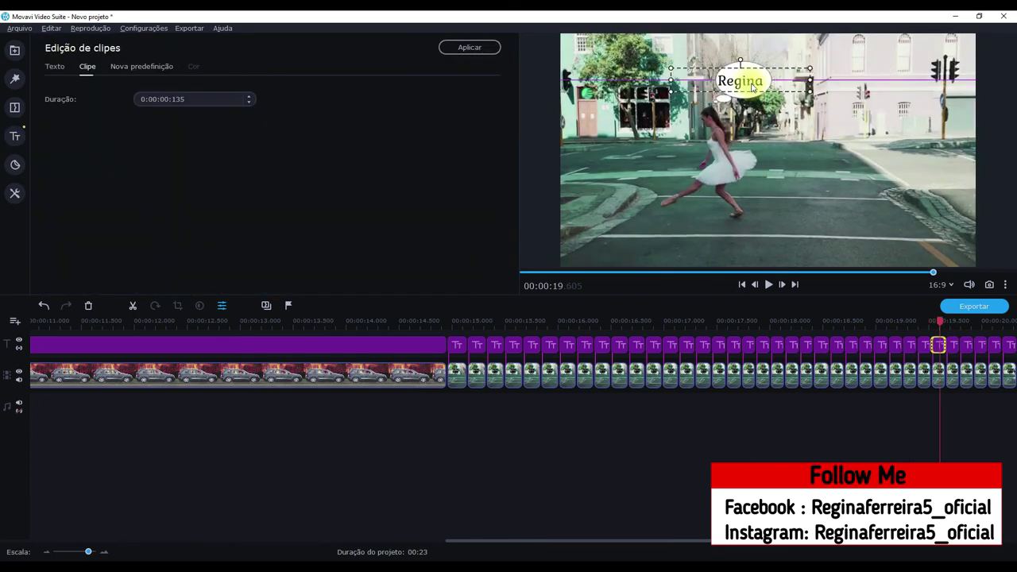
click(943, 400)
Step: Reposition the balloon and name above the dancer's head in the title segments at 00:00:19.725 and 00:00:19.865, applying each edit
scroll(715, 374, right, 5)
double_click(545, 345)
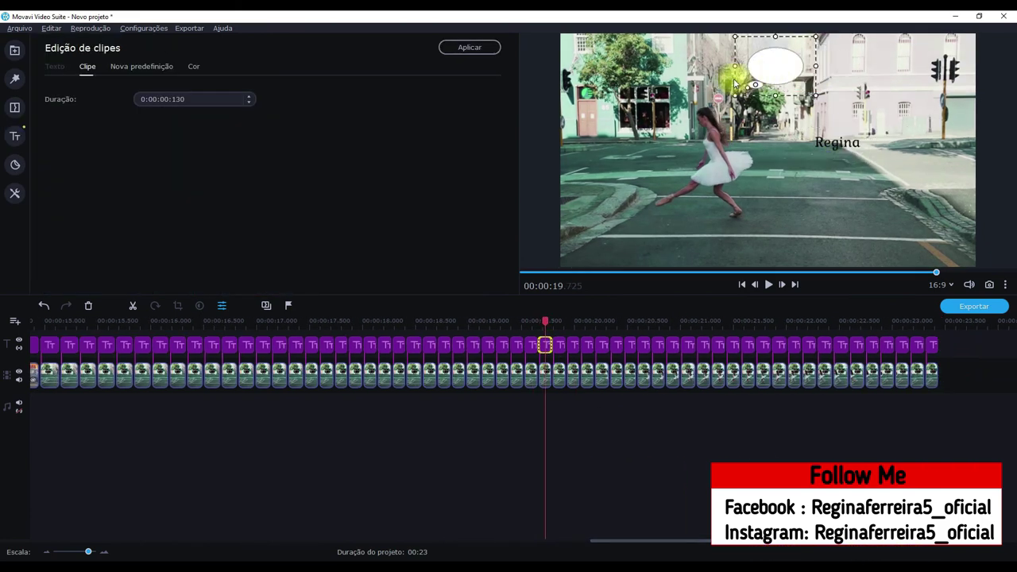
click(467, 46)
double_click(558, 345)
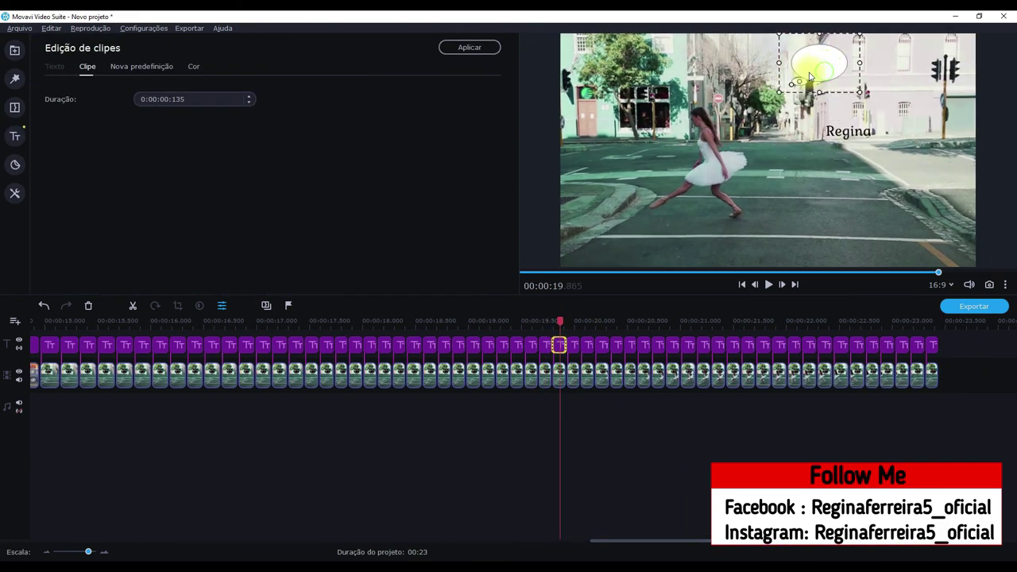
click(470, 47)
Step: In the title segments at 00:00:19.990, 00:00:20.130 and 00:00:20.265, place the balloon with the name inside above the dancer's head and apply
double_click(573, 345)
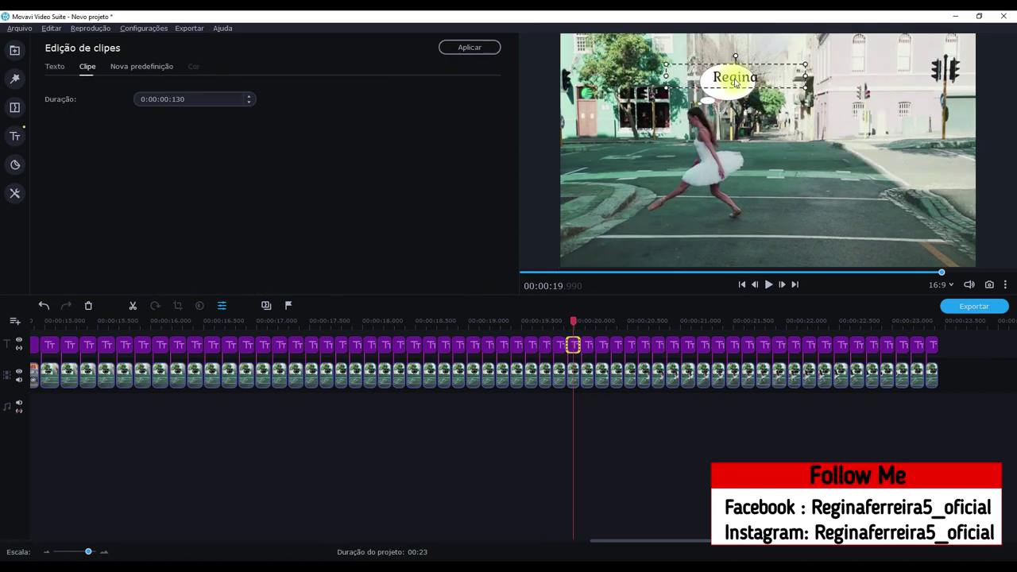
click(469, 47)
double_click(586, 345)
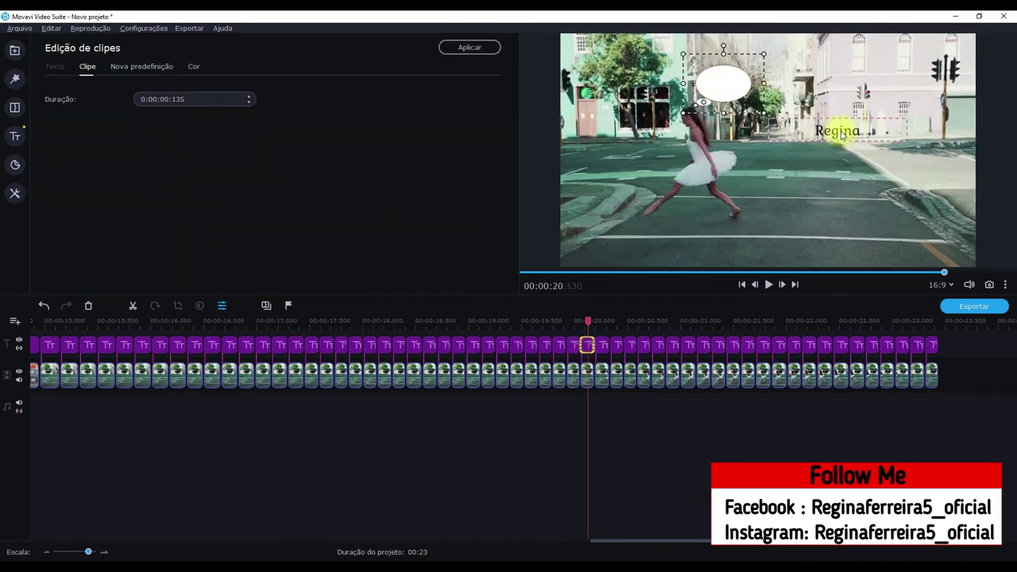
click(470, 47)
double_click(602, 344)
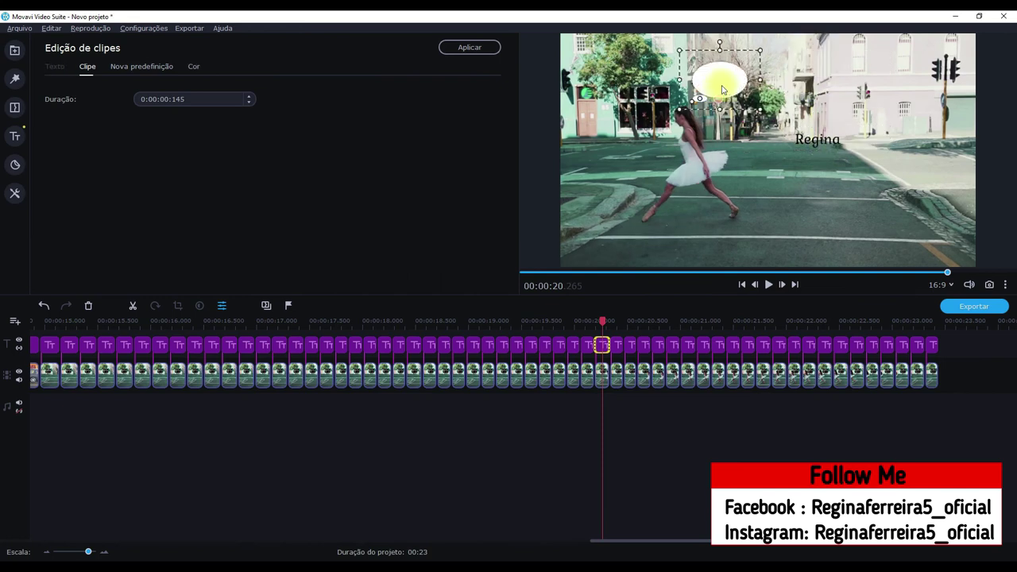
click(470, 47)
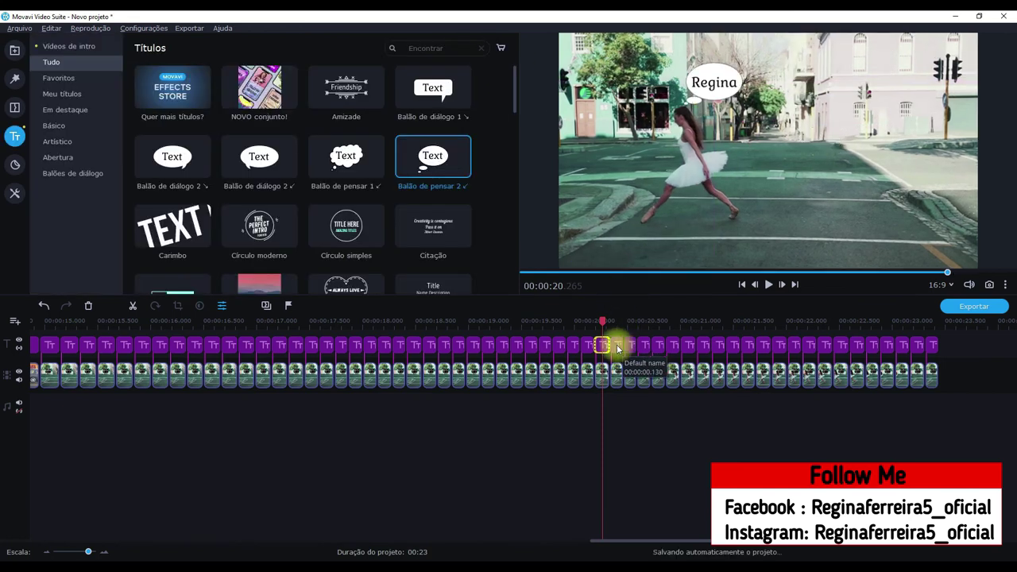
Step: Reposition the balloon above the dancer's head in the title segments at 00:00:20.395, 00:00:20.535 and 00:00:20.645
double_click(617, 345)
click(469, 47)
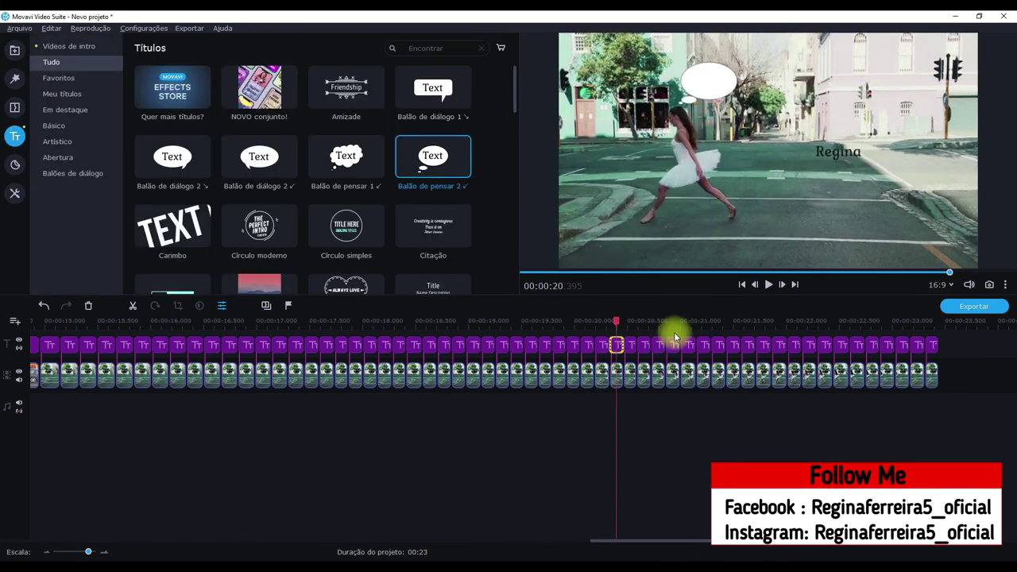
double_click(631, 345)
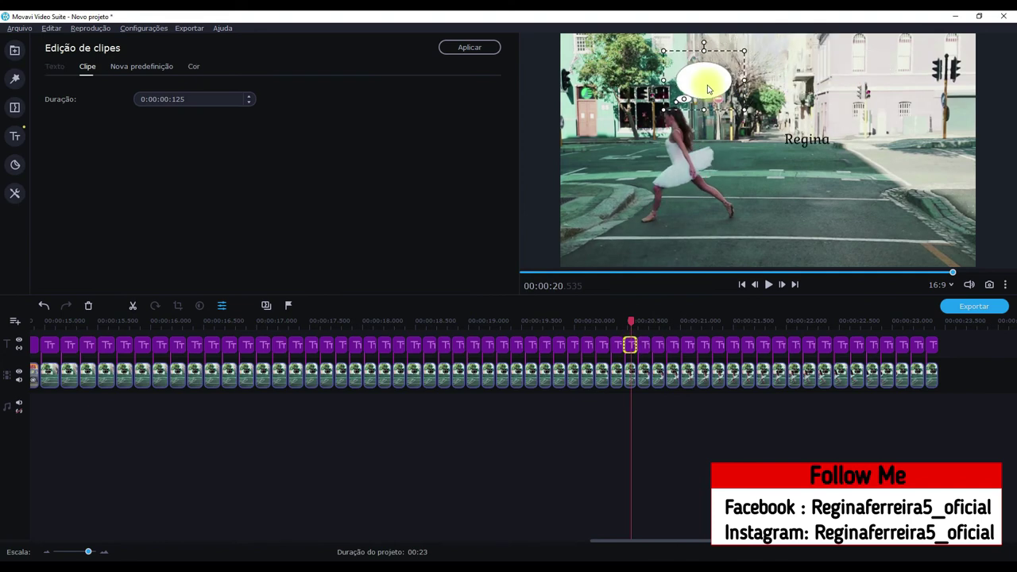
click(768, 389)
double_click(644, 345)
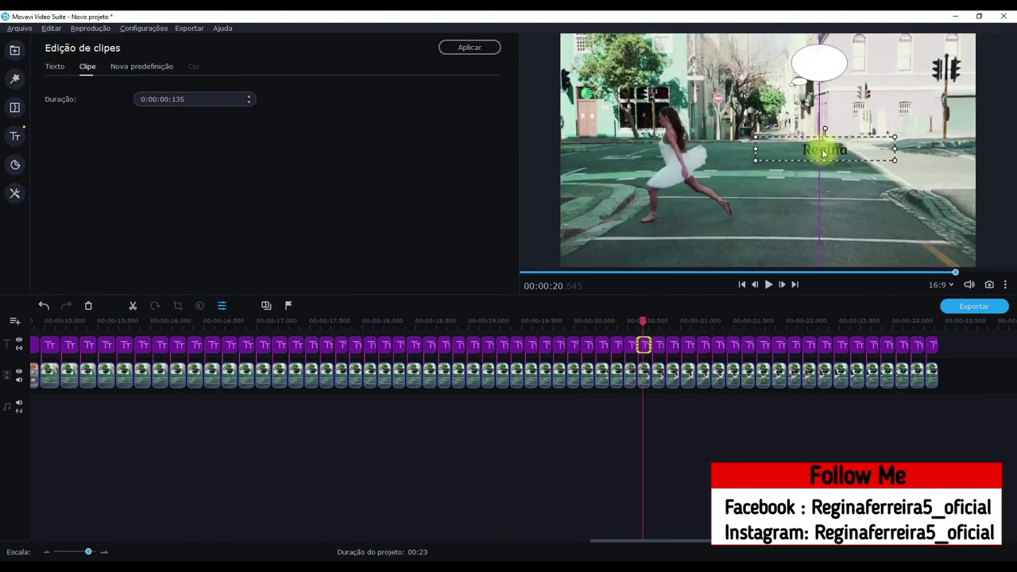
click(470, 47)
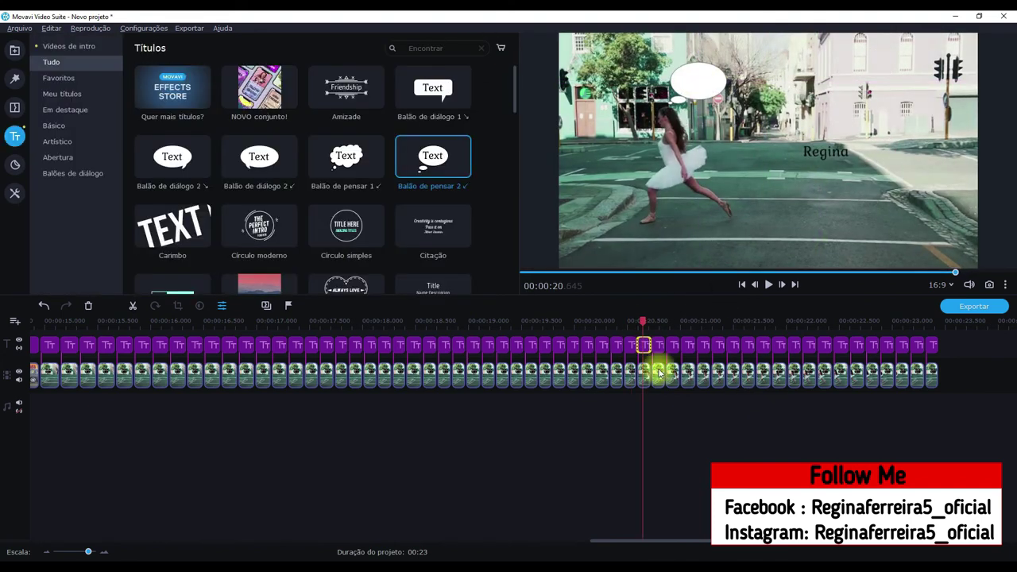
Step: Move the balloon and name above the running dancer's head in the title segments at 00:00:20.805, 00:00:20.925 and 00:00:21.095, applying each edit
double_click(658, 345)
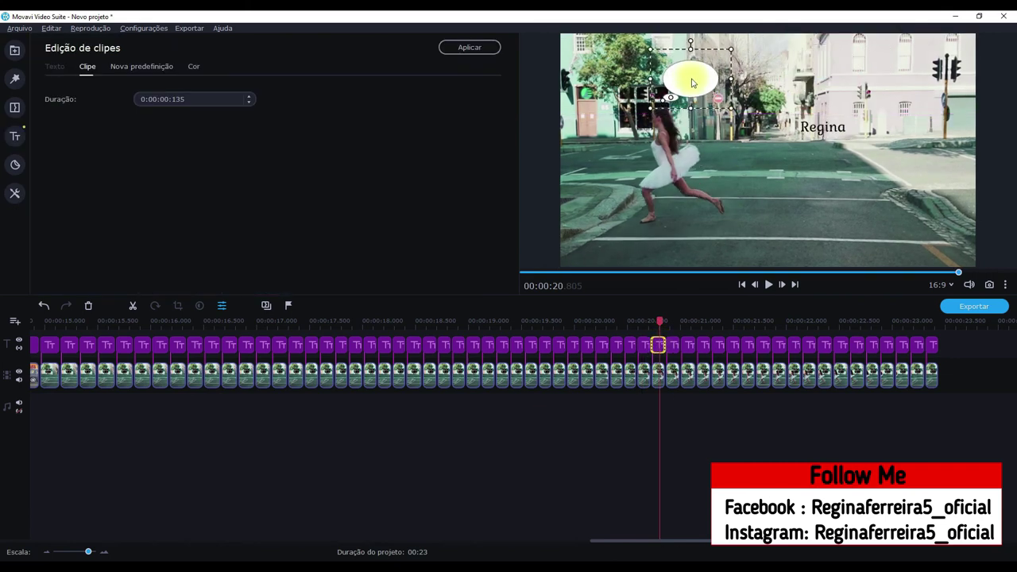
click(470, 46)
double_click(672, 345)
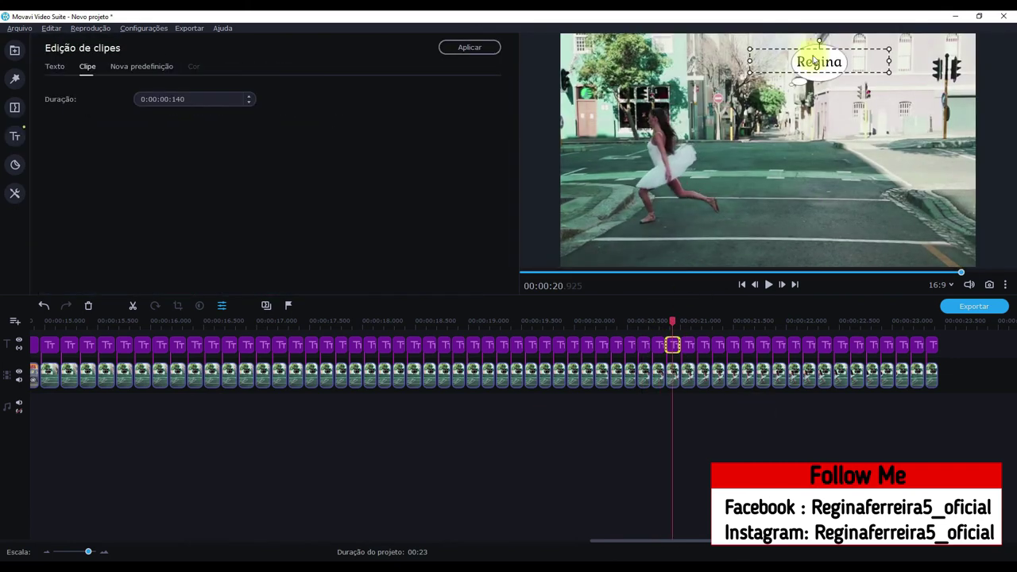
click(480, 46)
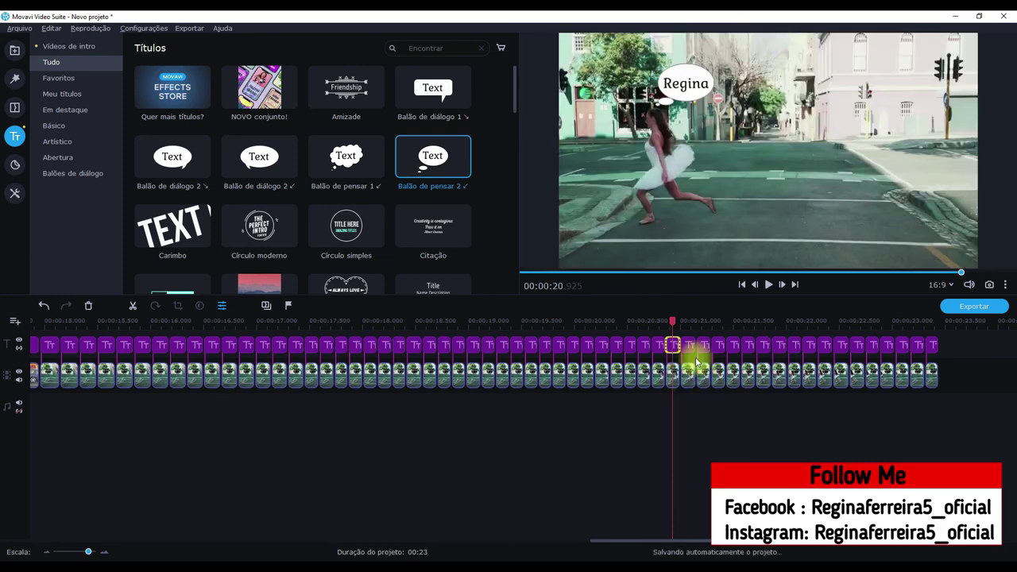
double_click(689, 345)
drag(675, 92, 680, 89)
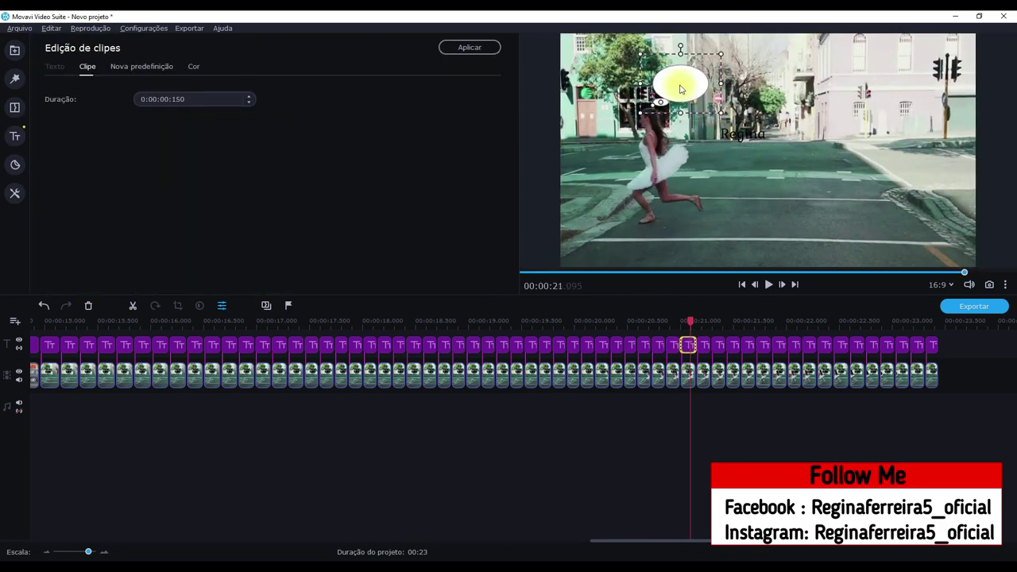
click(466, 46)
Step: Reposition the balloon and name above the dancer's head in the title segments at 00:00:21.200, 00:00:21.375 and 00:00:21.520, applying each edit
double_click(702, 345)
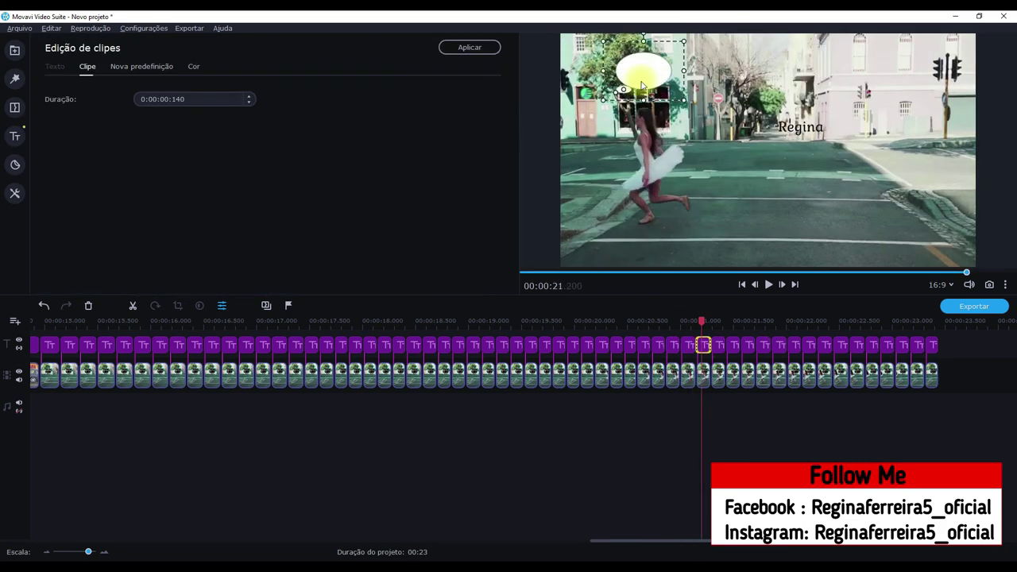
click(466, 46)
double_click(717, 345)
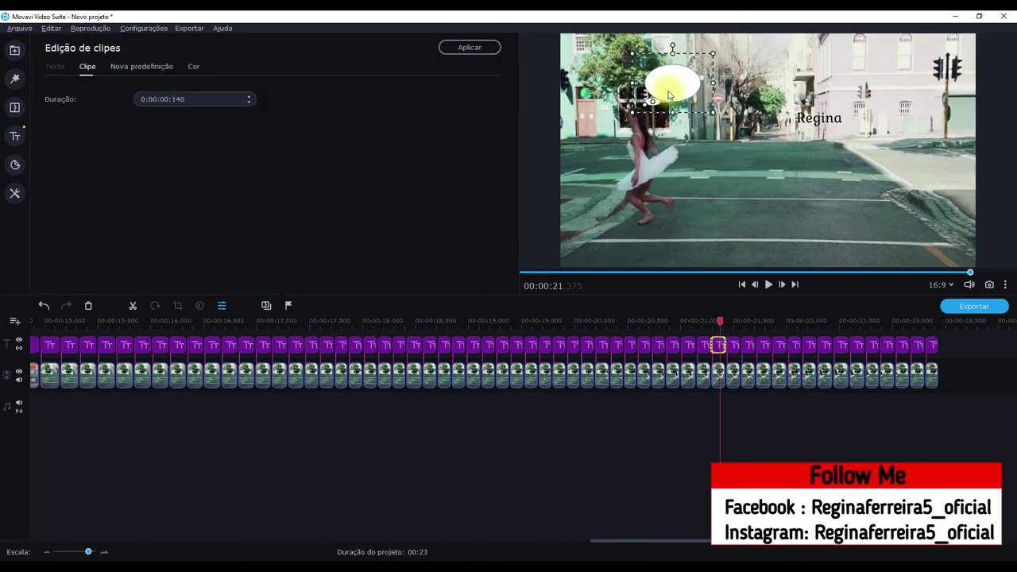
click(470, 48)
double_click(733, 345)
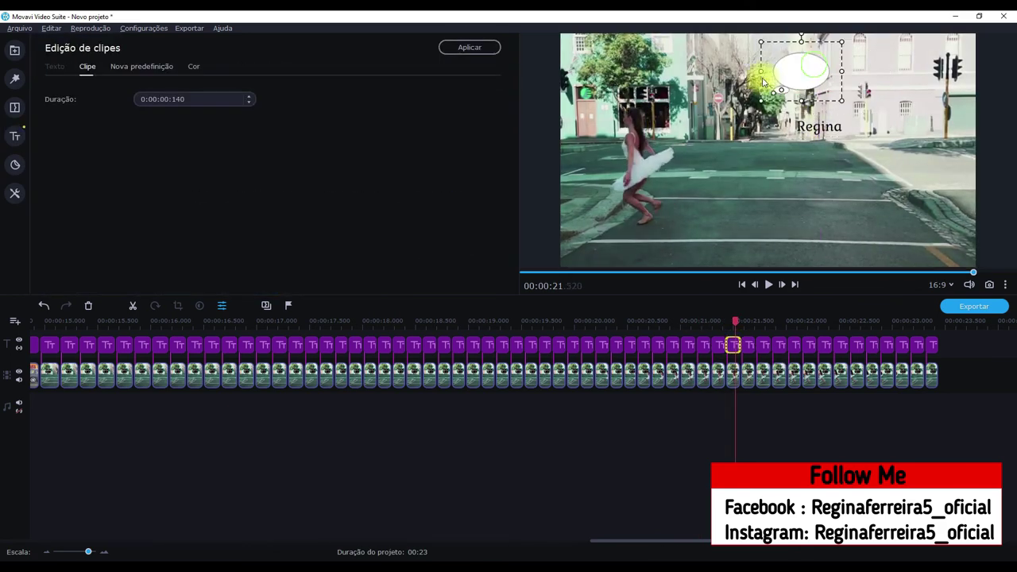
click(470, 47)
Step: Place the balloon with the name centred inside it above the dancer's head in the next title segment and the one at 00:00:21.795
double_click(747, 345)
click(470, 47)
double_click(763, 345)
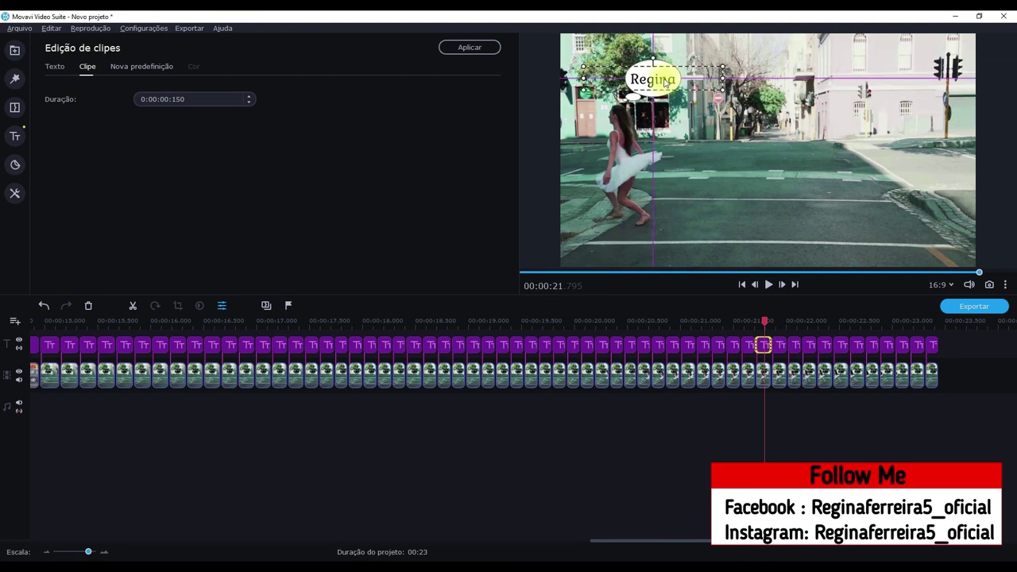
click(469, 47)
Step: Reposition the balloon and name above the dancer's head in the title segments at 00:00:21.955, 00:00:22.085 and 00:00:22.230, applying each edit
double_click(779, 345)
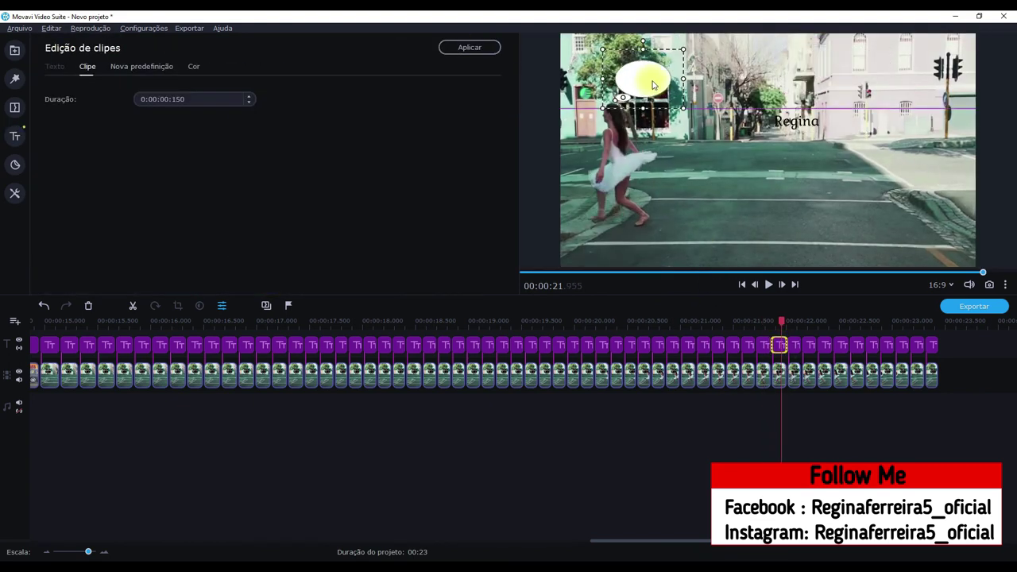
click(469, 47)
double_click(794, 345)
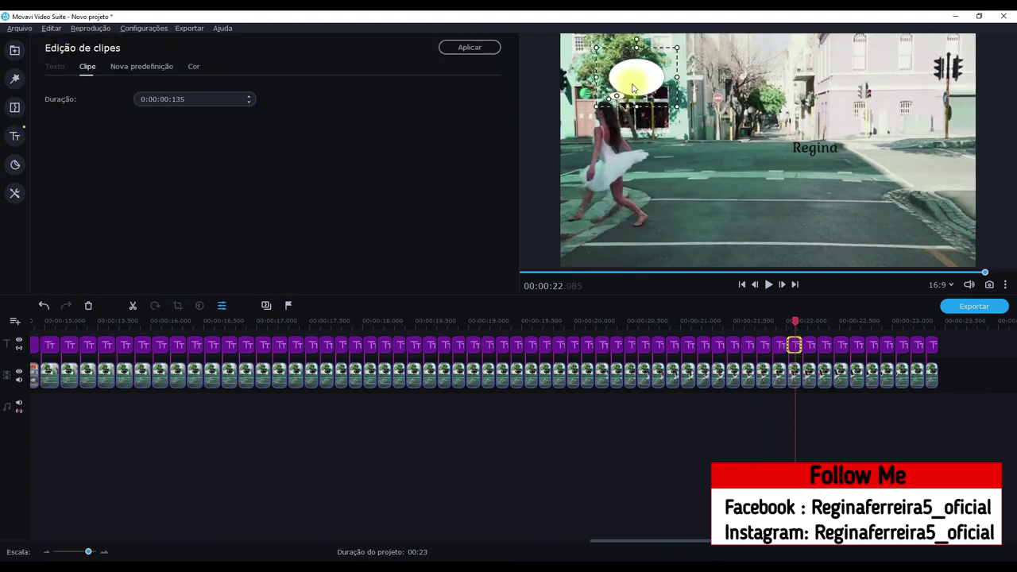
click(470, 47)
double_click(811, 345)
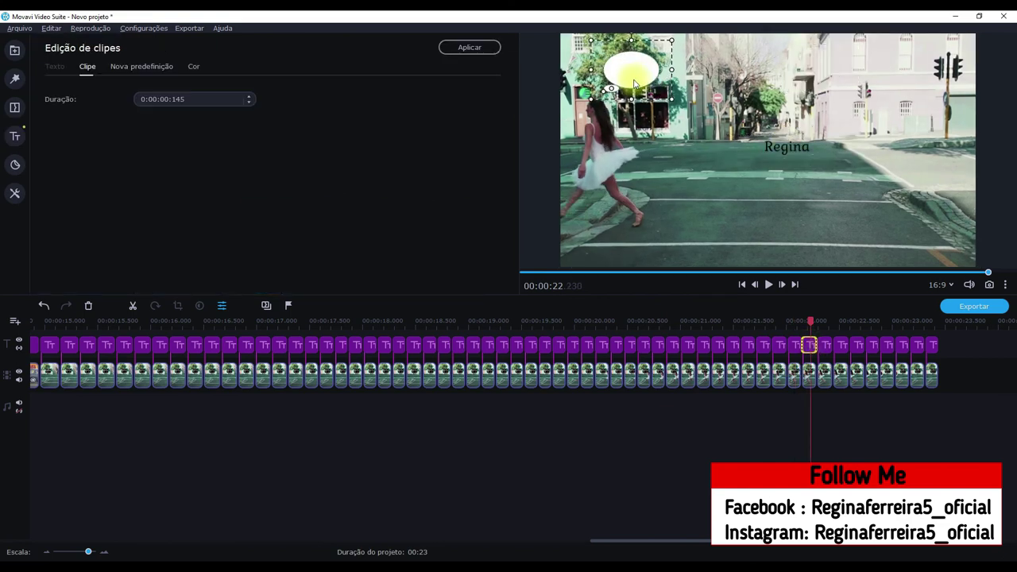
click(852, 375)
Step: Move the balloon and the name inside it above the dancer's head in the title segments at 00:00:22.380, 00:00:22.520 and 00:00:22.690
double_click(825, 345)
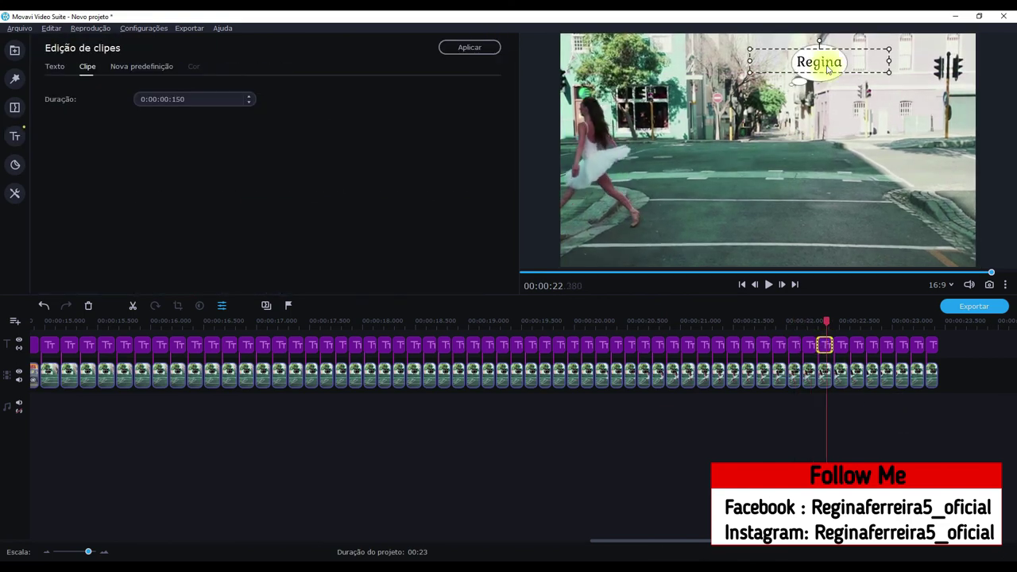
click(835, 375)
click(840, 345)
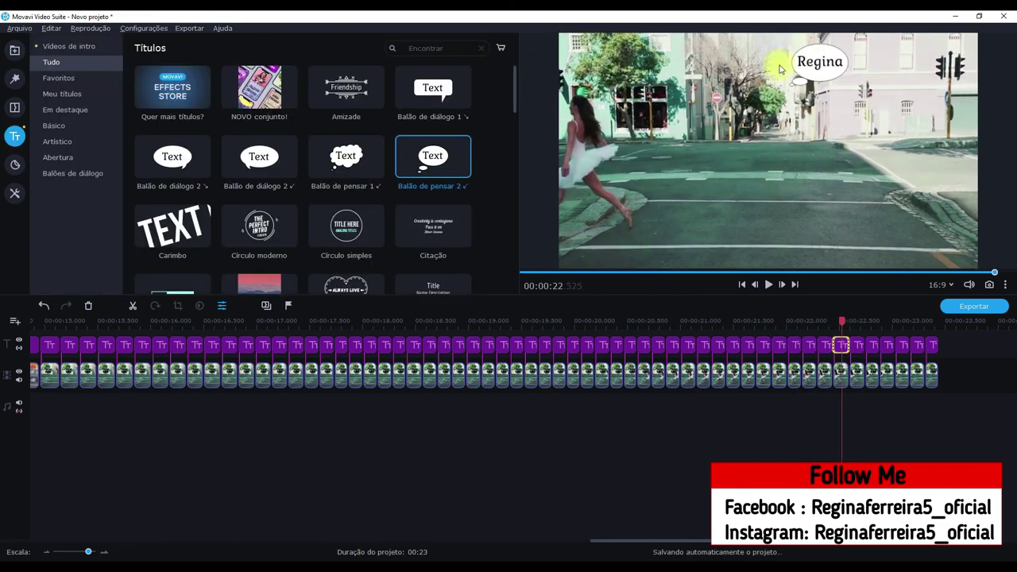
double_click(841, 345)
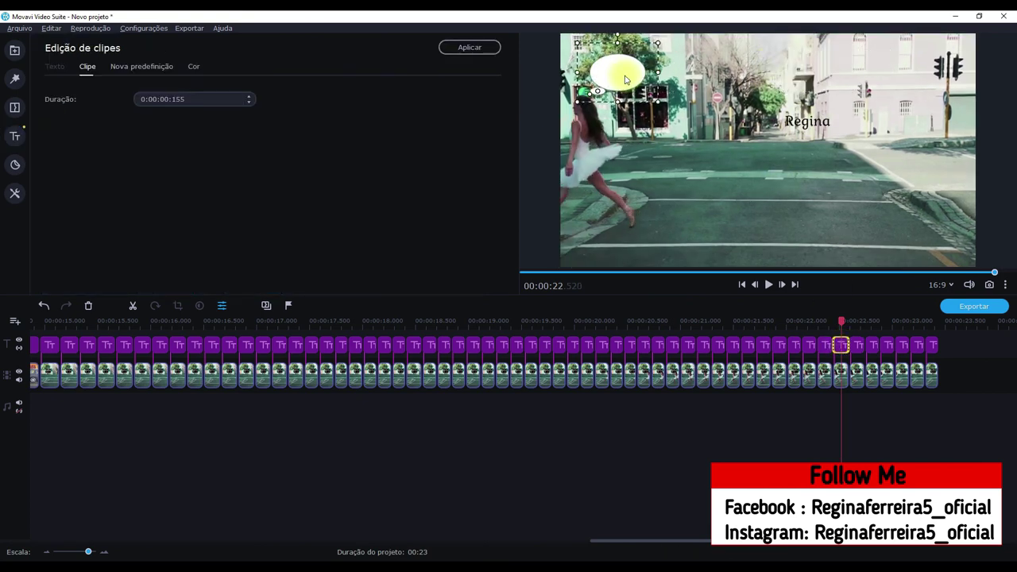
click(856, 344)
double_click(857, 345)
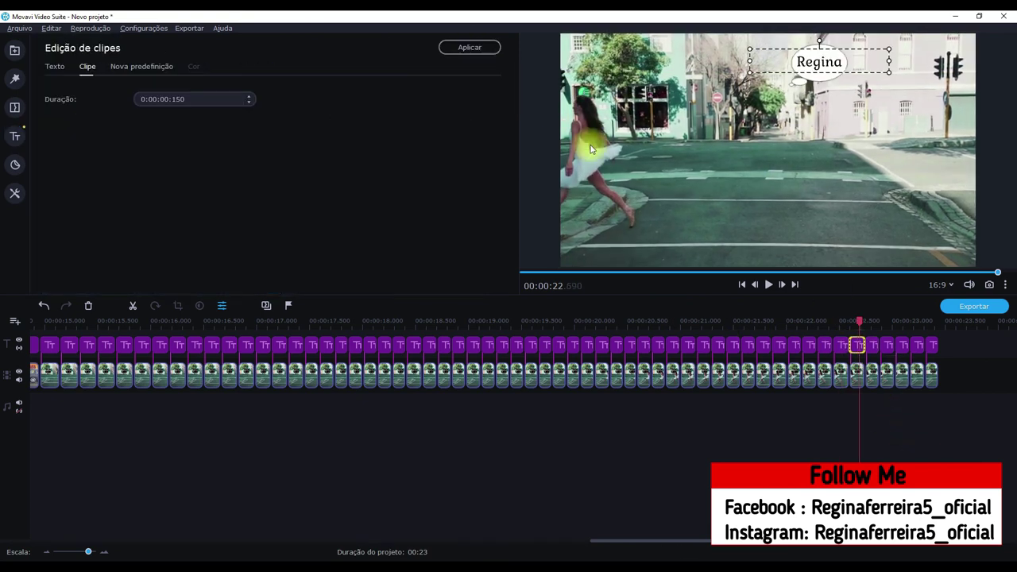
Step: Place the balloon and name over the dancer leaving the frame in the title segment at 00:00:22.825 and the one after it, applying the edits
click(874, 345)
double_click(874, 345)
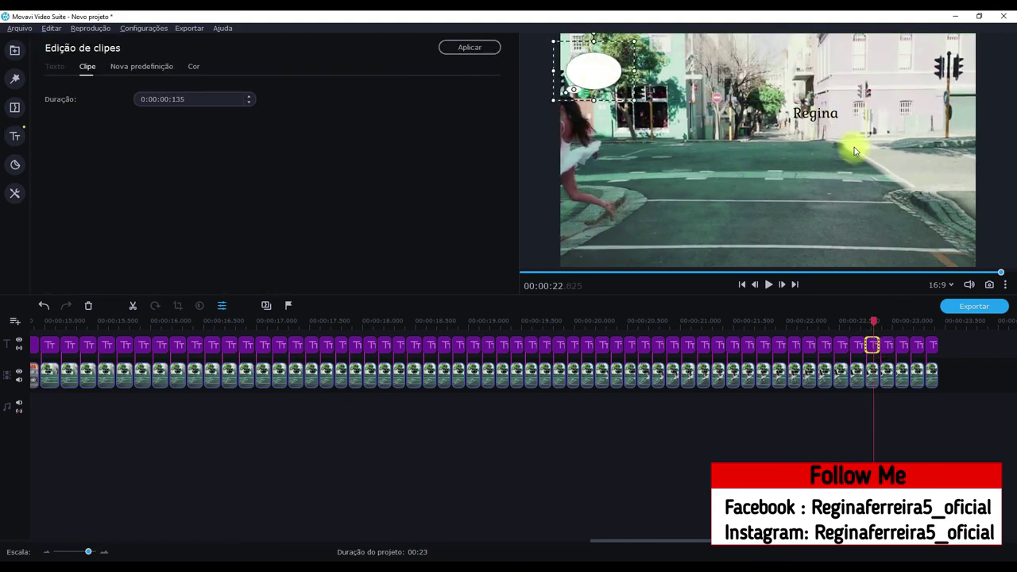
click(886, 345)
double_click(887, 345)
drag(588, 73, 762, 133)
click(470, 47)
Step: Delete the last three short title segments, from about 00:00:23 to the end, where the dancer has almost left the frame
click(901, 345)
double_click(902, 345)
drag(817, 68, 632, 82)
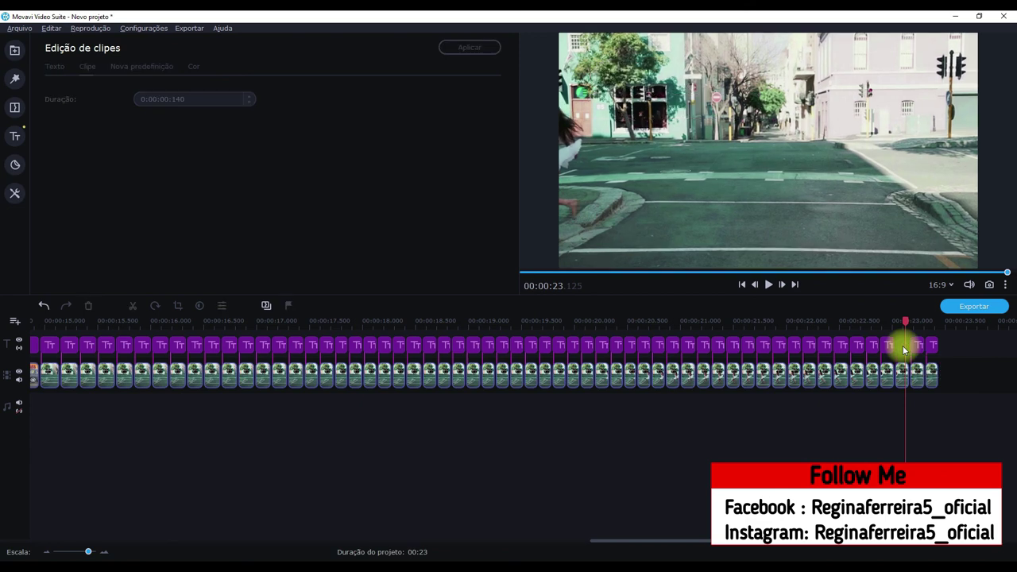
key(Delete)
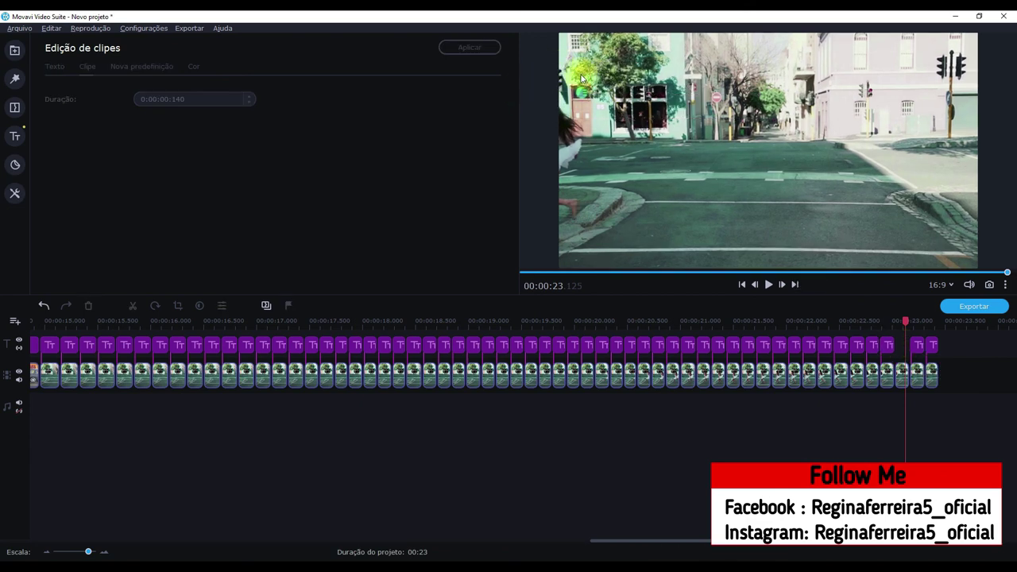
click(917, 346)
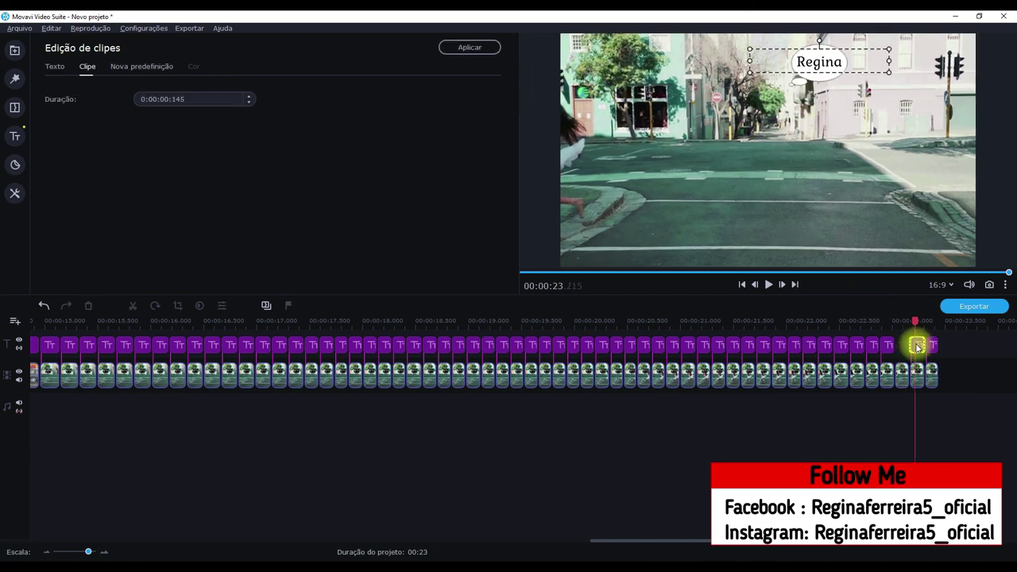
key(Delete)
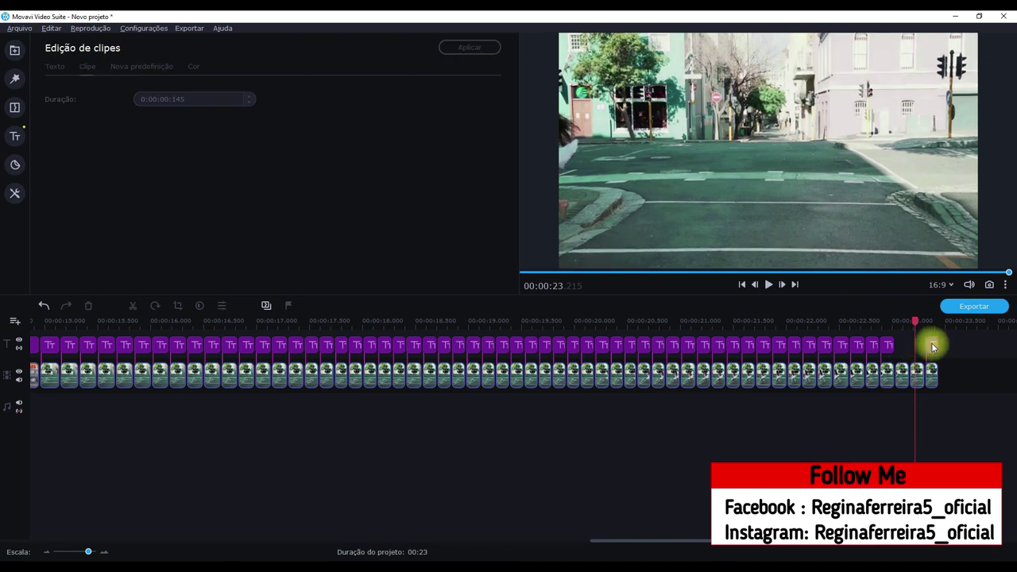
click(933, 347)
key(Delete)
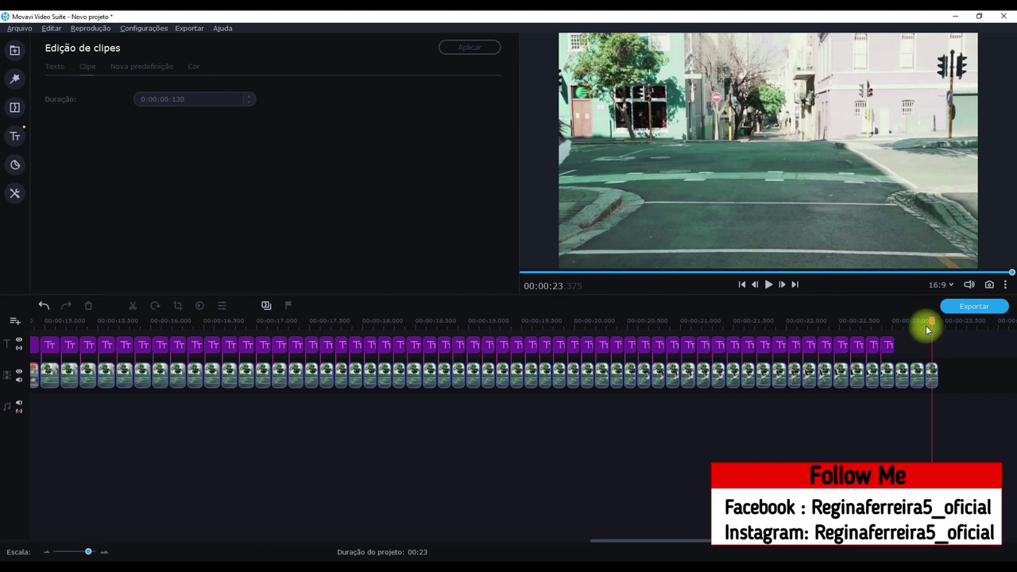
Step: Rewind the playhead to about 00:00:14, just before the short dancer segments, to review the balloon's movement
drag(885, 320, 18, 336)
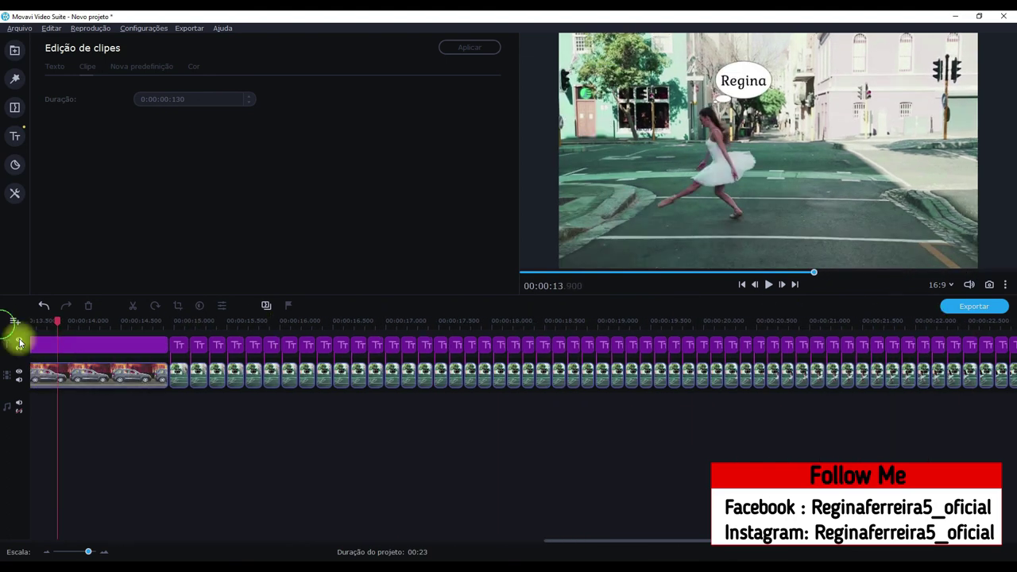
click(14, 322)
drag(59, 324, 100, 322)
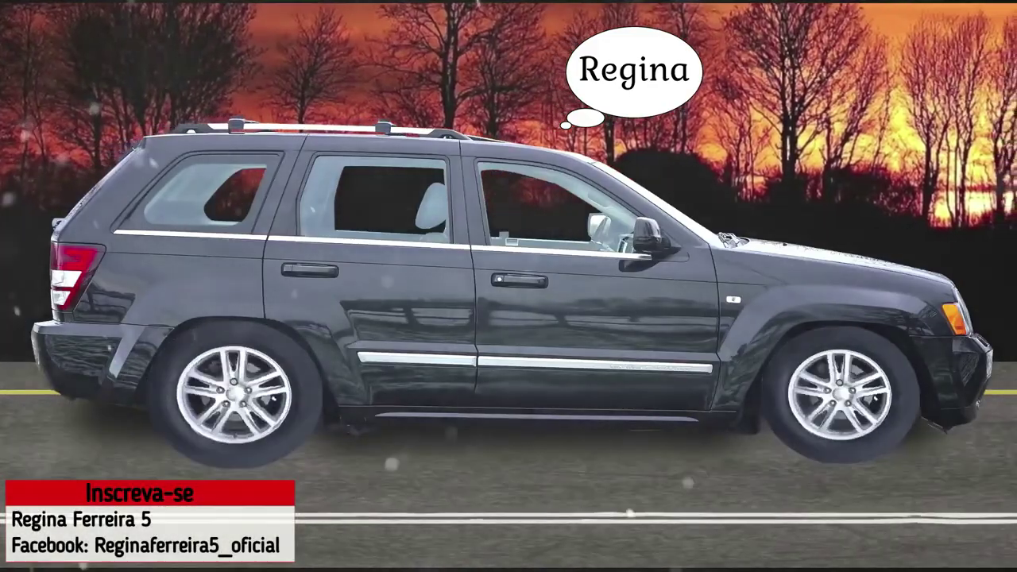